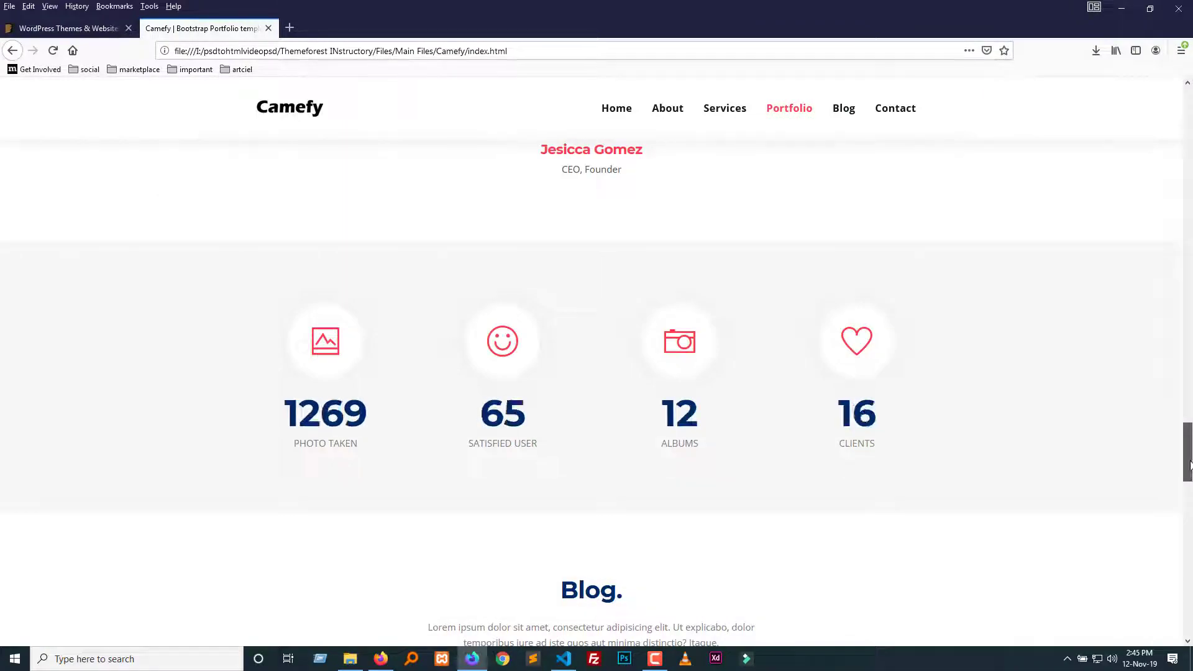
Switch to Visual Studio Code and look through script.js from the Map section up to the top of the file.
key(alt+Tab)
scroll(596, 354, up, 3)
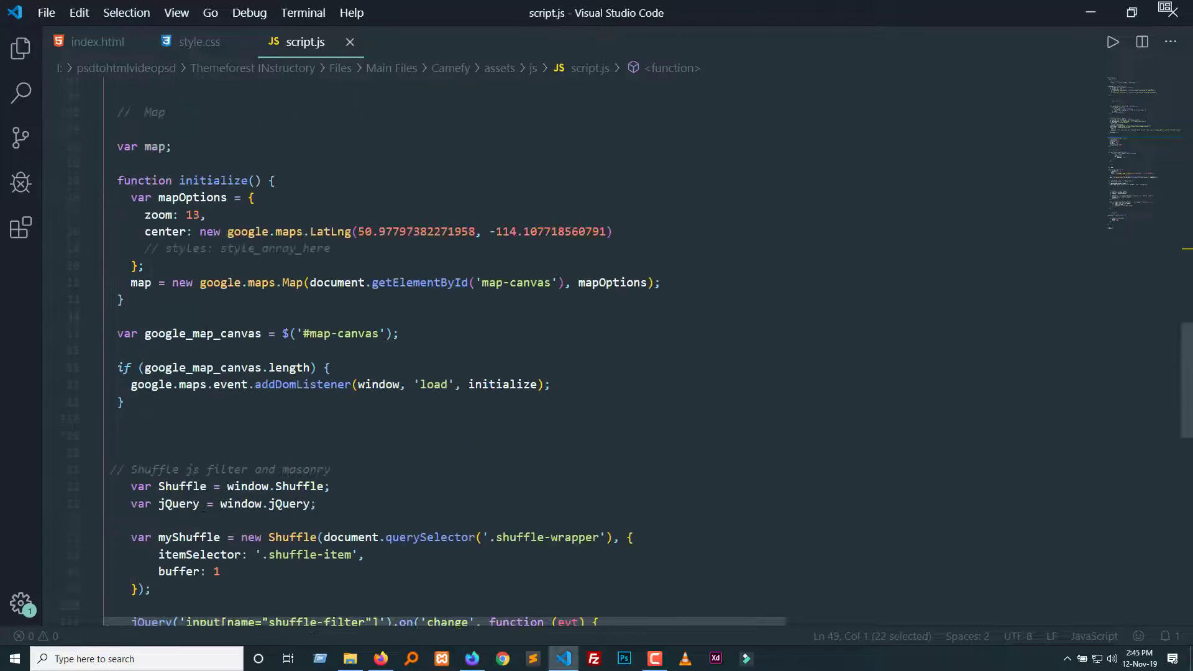
scroll(165, 306, up, 3)
click(166, 307)
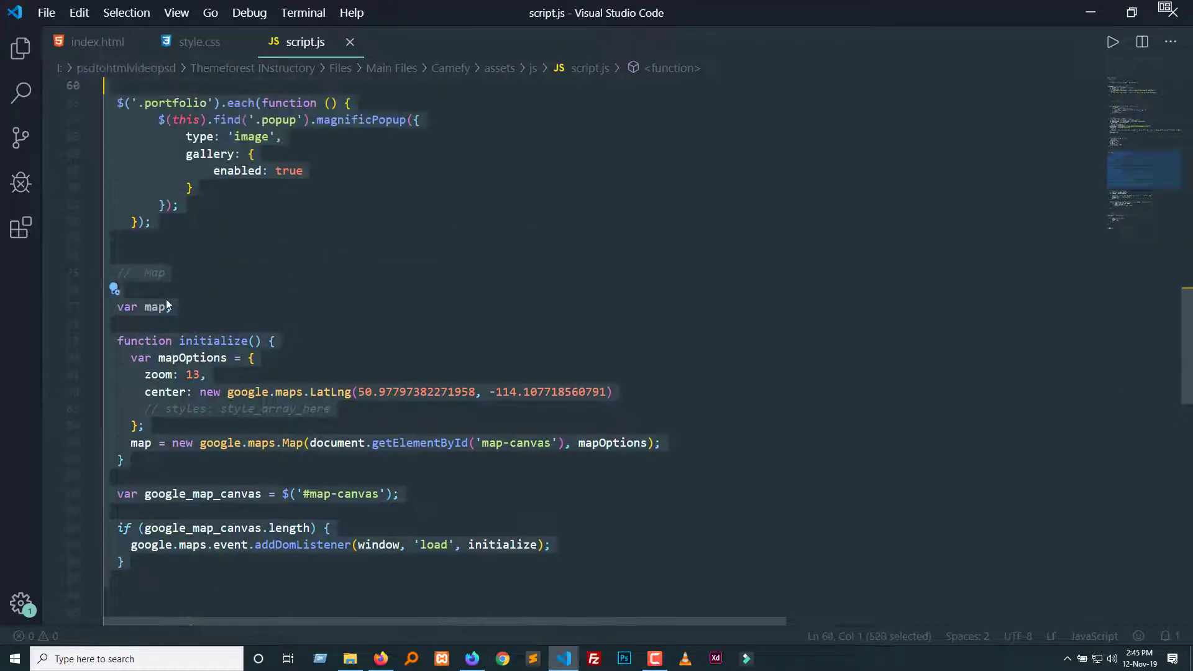
drag(124, 562, 108, 272)
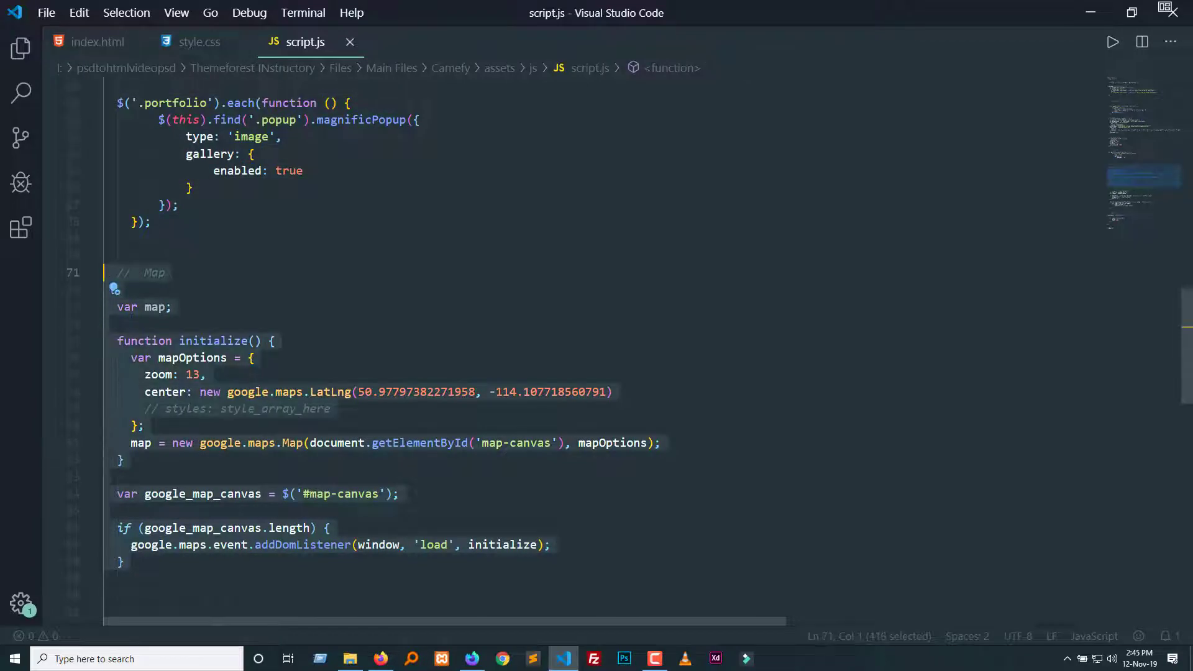
scroll(334, 300, up, 6)
scroll(329, 448, up, 4)
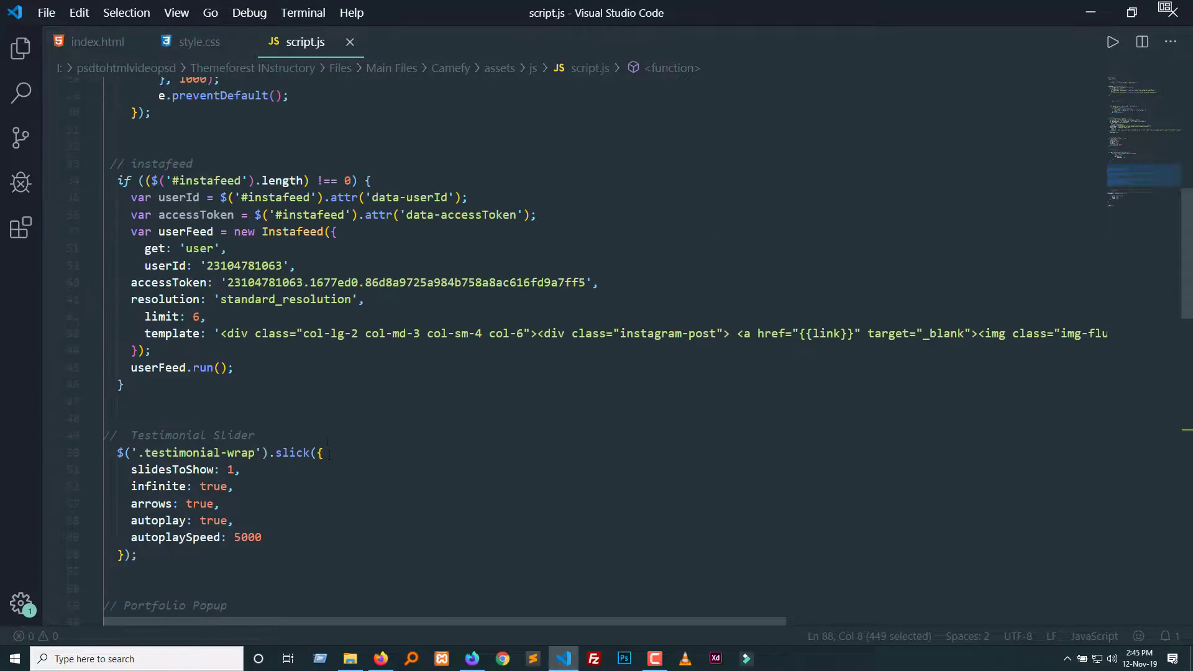
scroll(329, 453, up, 9)
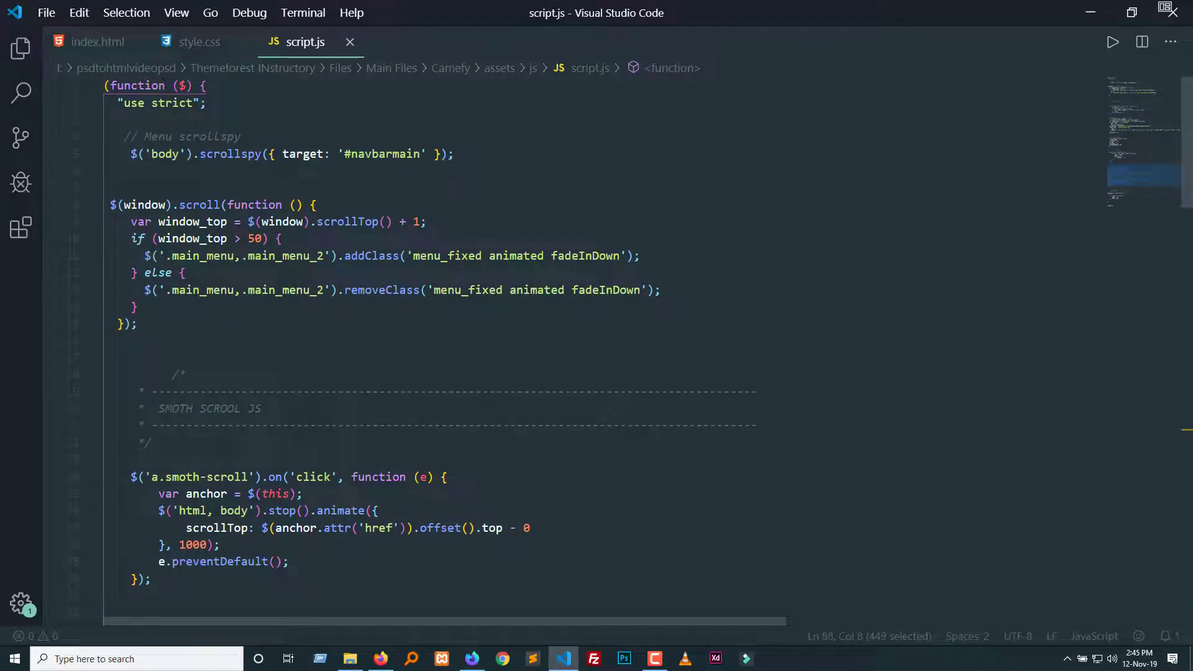
Examine the smooth-scroll click handler in script.js and bring up the head section of index.html.
scroll(559, 348, down, 3)
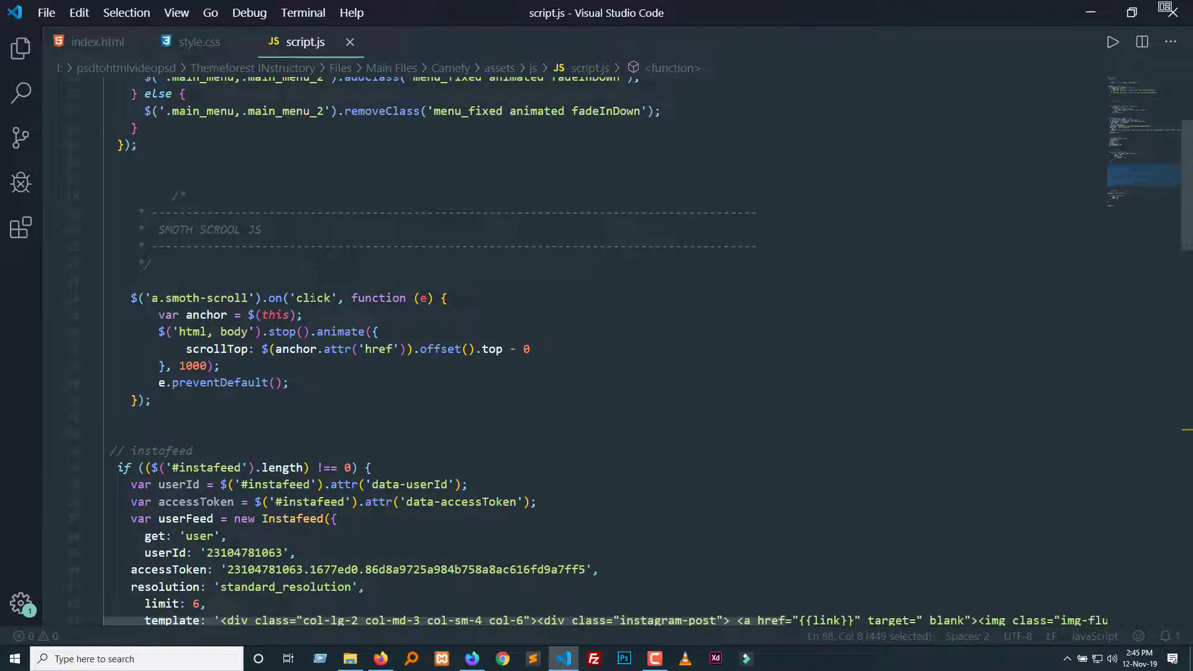
drag(270, 297, 290, 297)
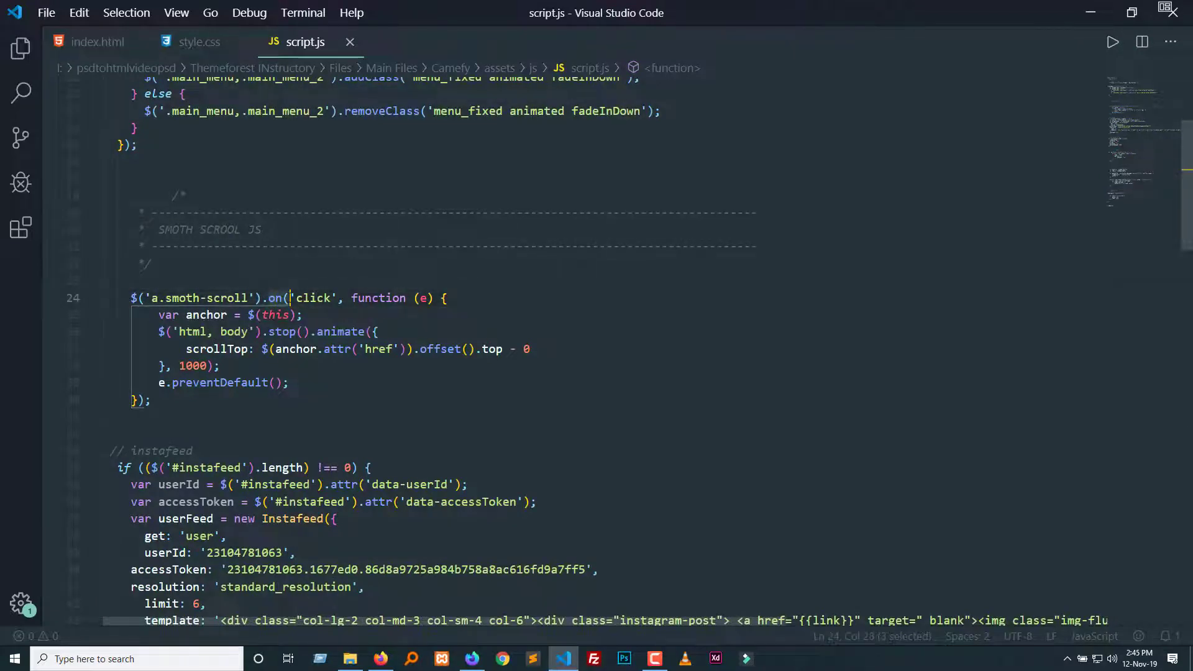
click(290, 298)
click(306, 315)
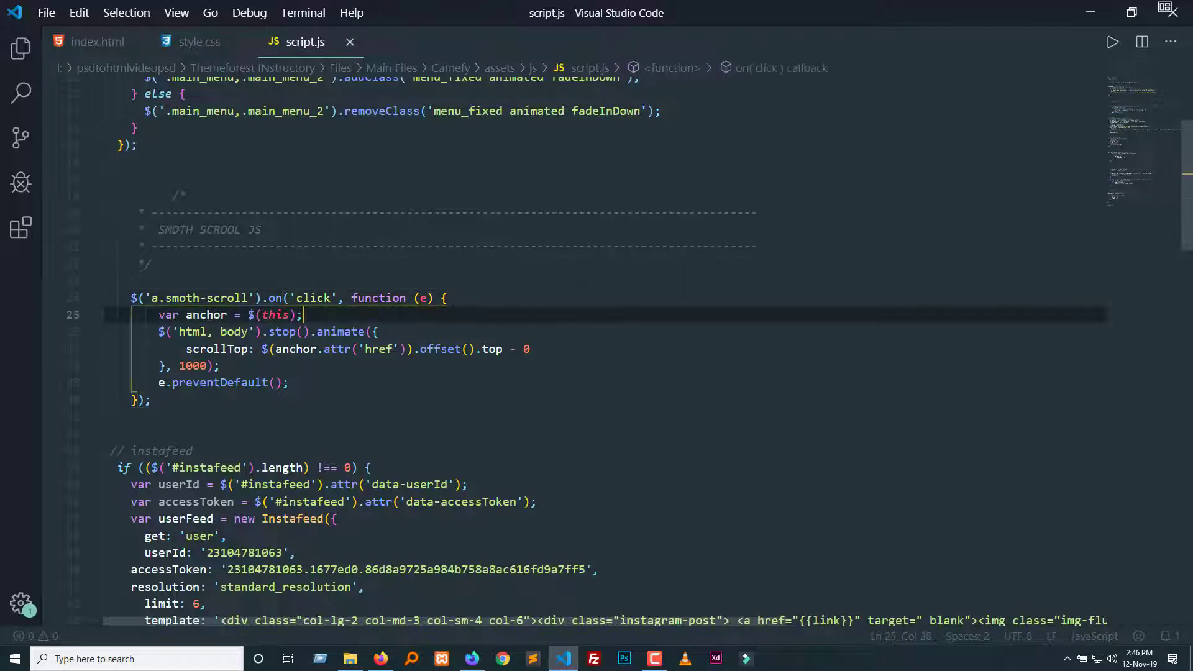
drag(470, 299, 131, 298)
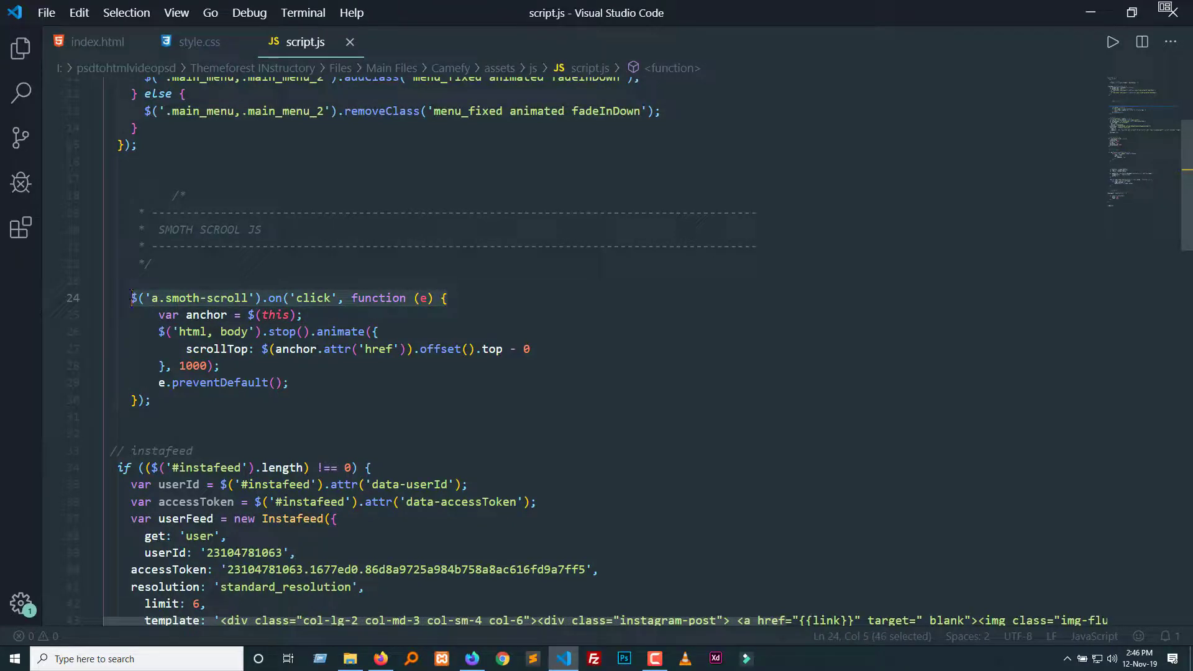
click(306, 299)
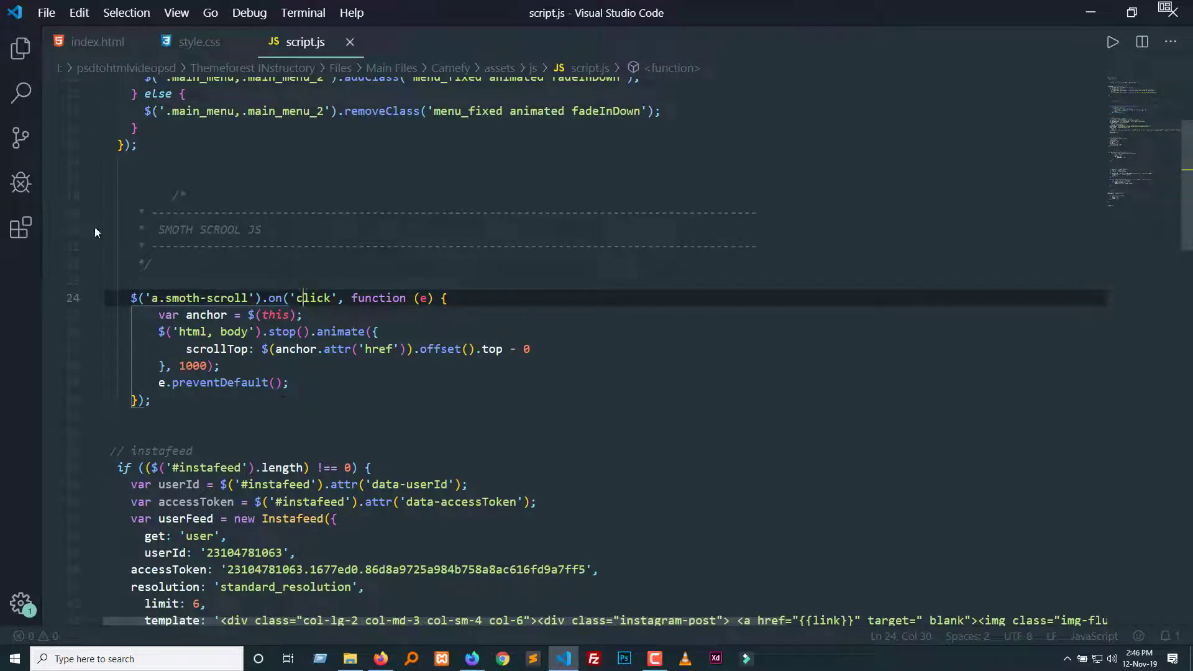
scroll(593, 323, up, 4)
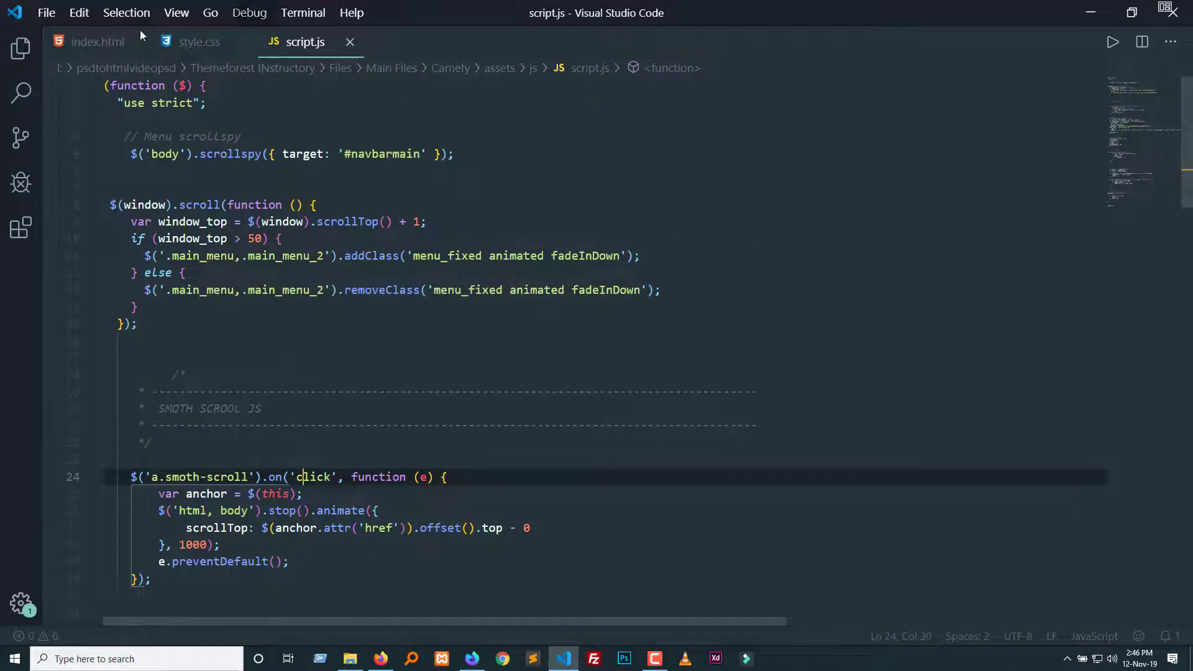
click(74, 53)
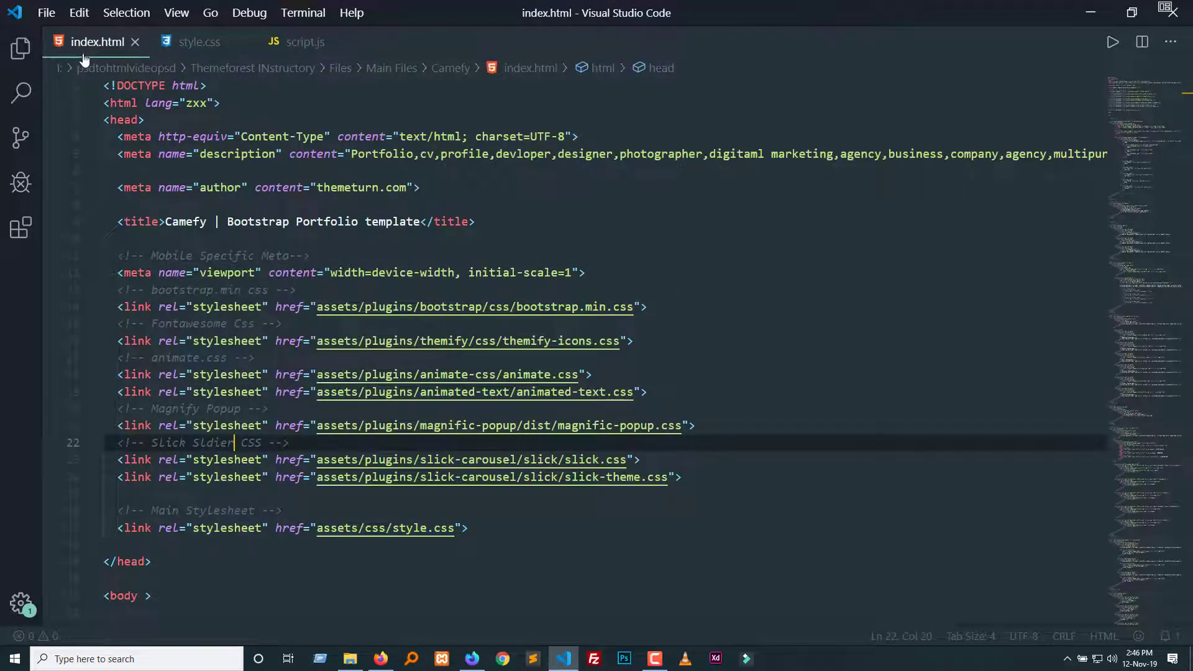
Switch to the browser and open the author upload page of the ThemeForest account.
click(471, 660)
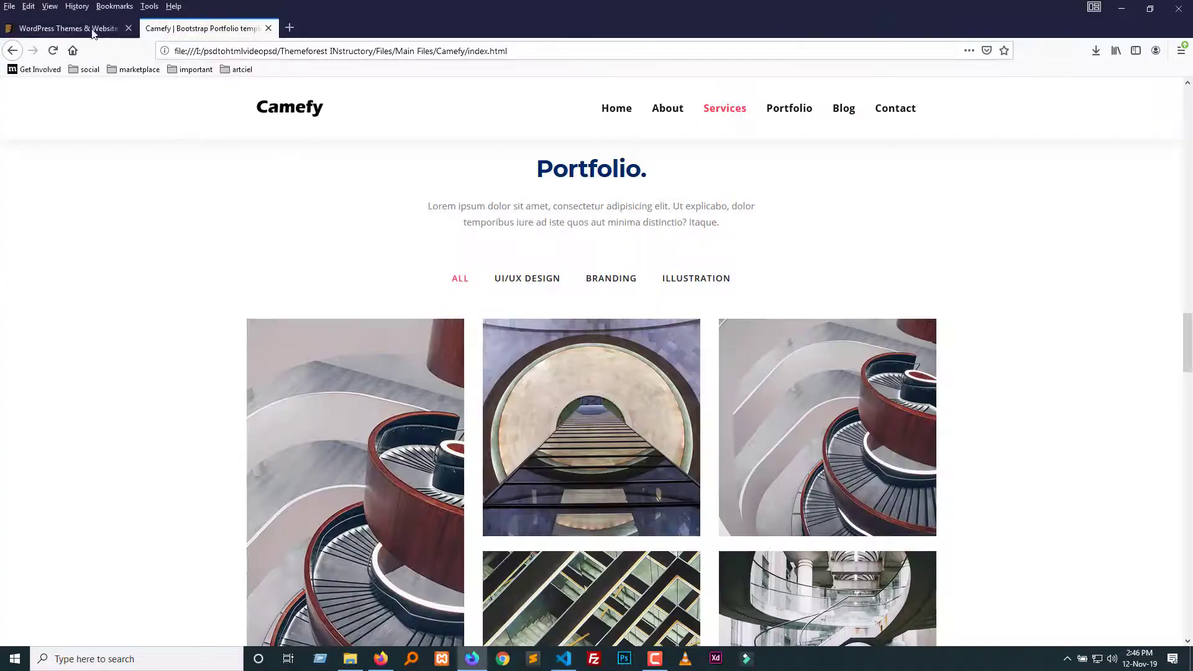
click(86, 28)
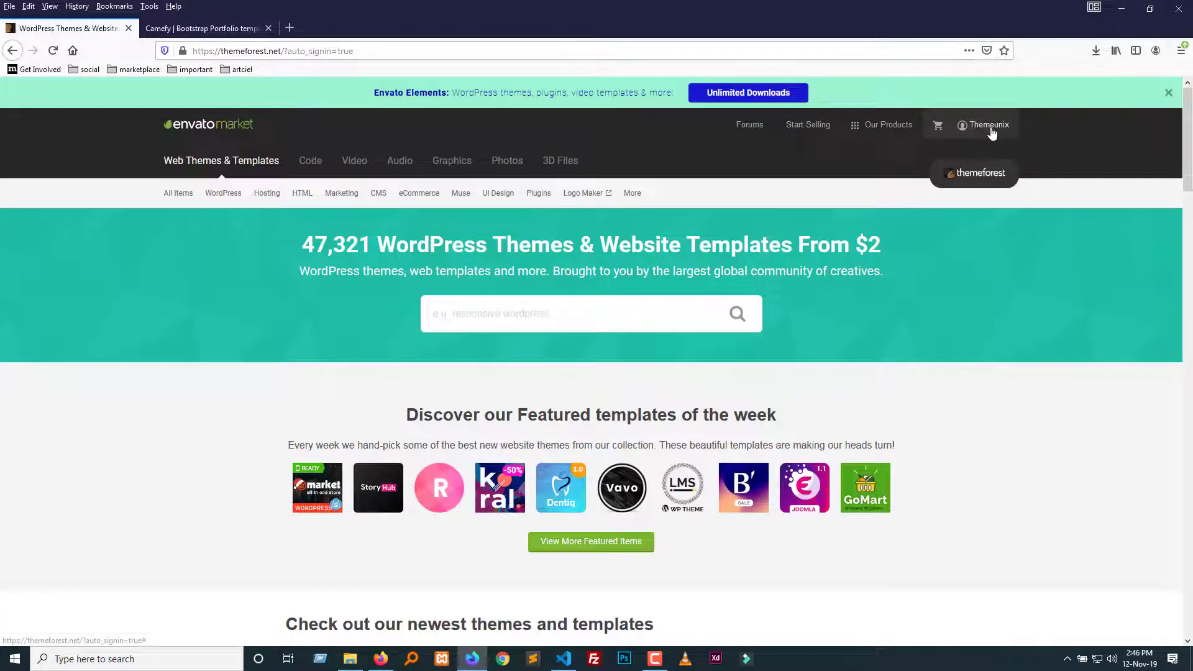
mouse_move(991, 127)
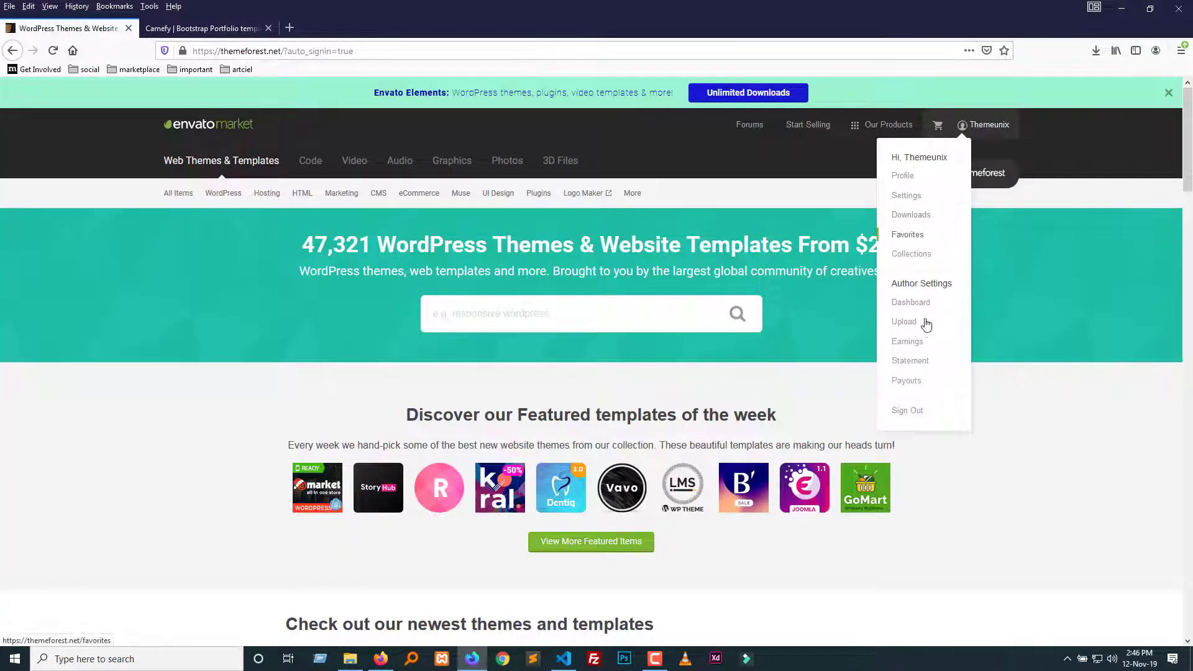
click(905, 323)
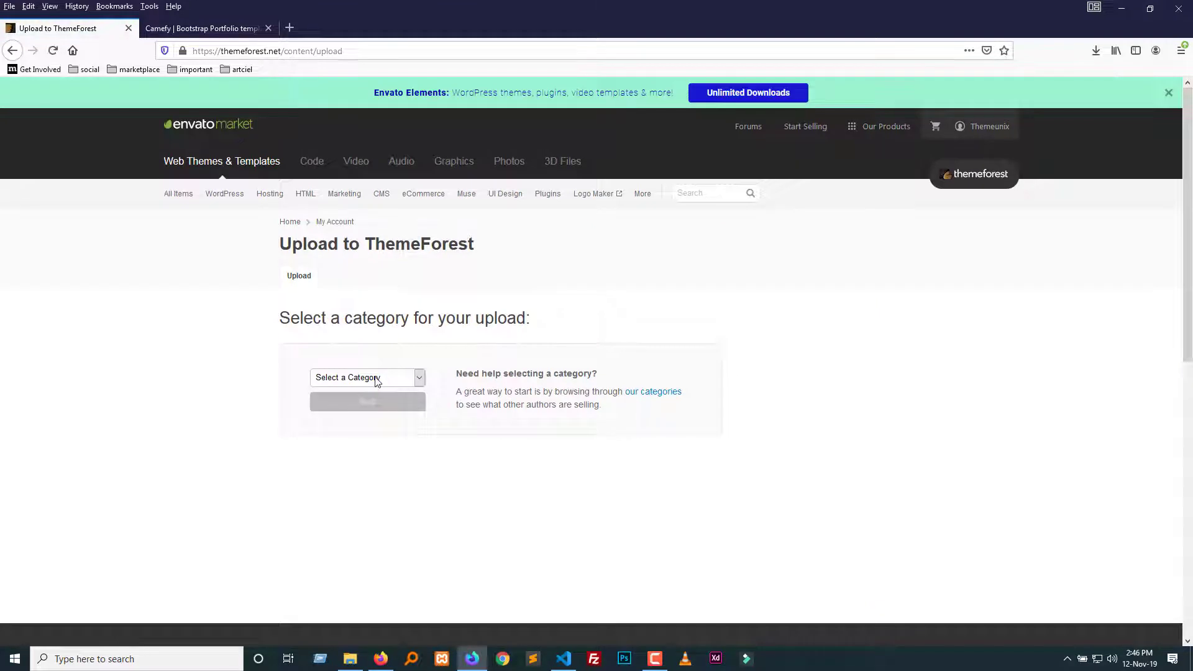
Choose Site Templates as the upload category and continue to the item upload form.
click(377, 377)
click(362, 408)
click(363, 410)
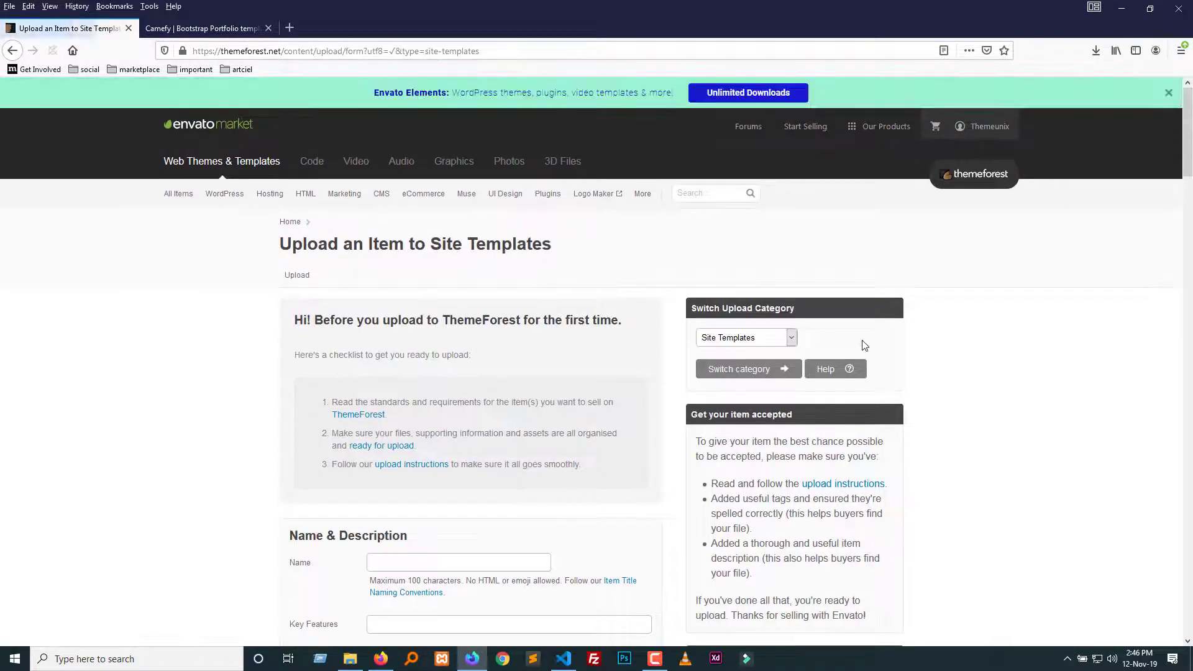
Enter "Camefy - Portfolio Bootstrap Template" as the item name, with a space before the hyphen.
scroll(420, 317, down, 4)
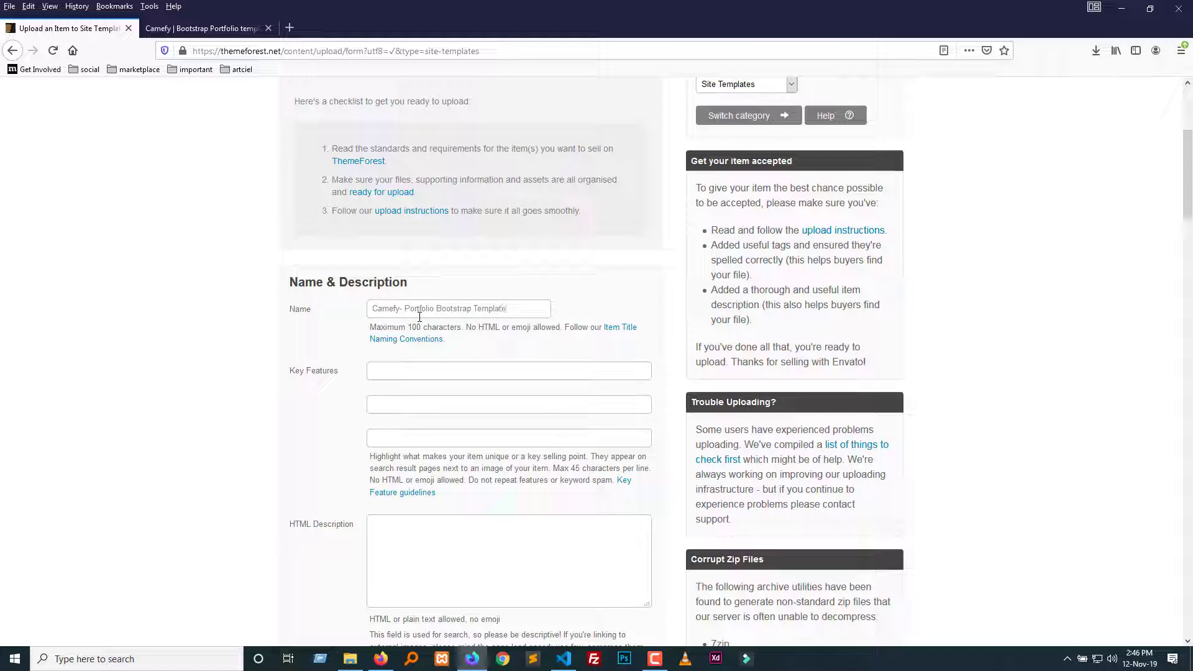
click(404, 311)
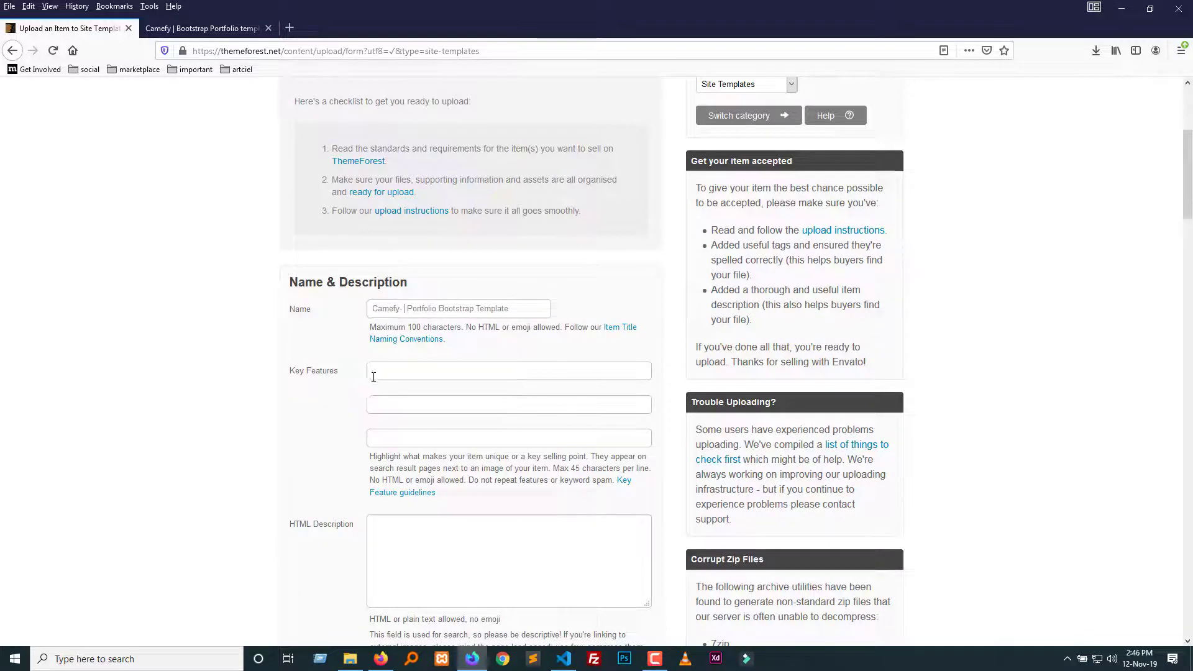
click(402, 310)
key(BackSpace)
Enter "3 Different Home variation" and "Working Contact Form" as the first and second key features.
click(426, 372)
key(ctrl+a)
key(ctrl+x)
click(411, 404)
key(ctrl+v)
click(414, 374)
text(3 Different Home variatio)
click(419, 440)
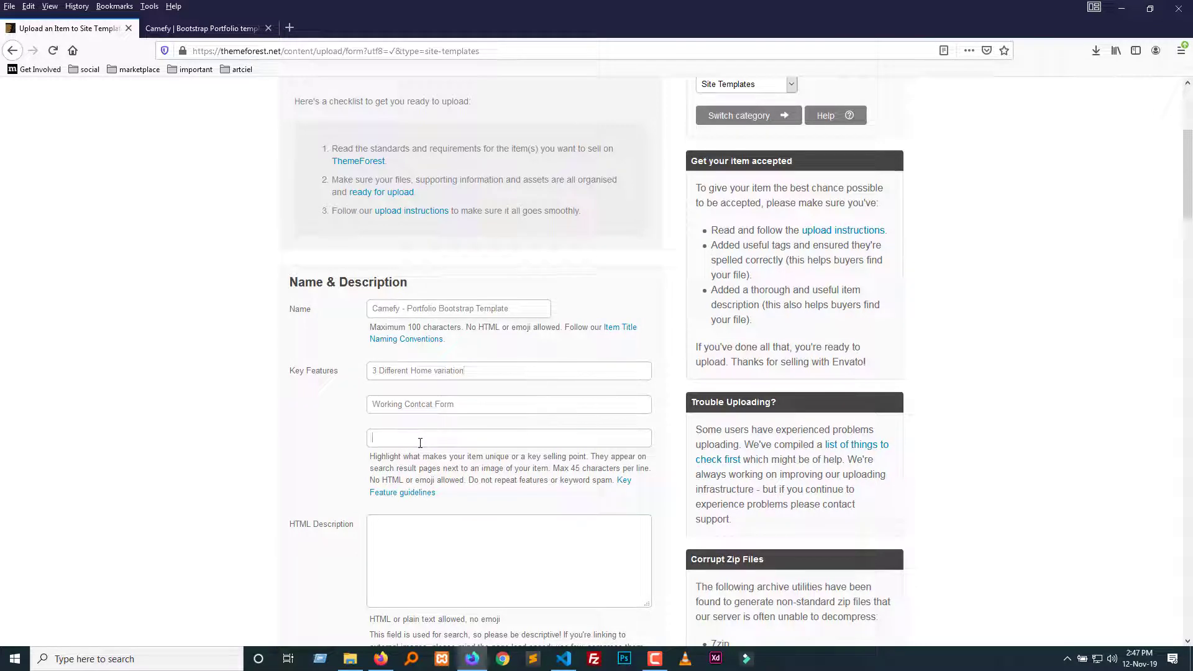
click(424, 406)
key(BackSpace)
text(c)
click(429, 437)
text(Modern and Clean)
key(ctrl+a)
key(BackSpace)
Enter "Fast Loading" as the third key feature and move to the empty HTML Description.
text(fast)
text(F)
text(L)
click(452, 533)
Open ThemeForest's HTML category in a new browser tab and switch to it.
scroll(453, 532, down, 3)
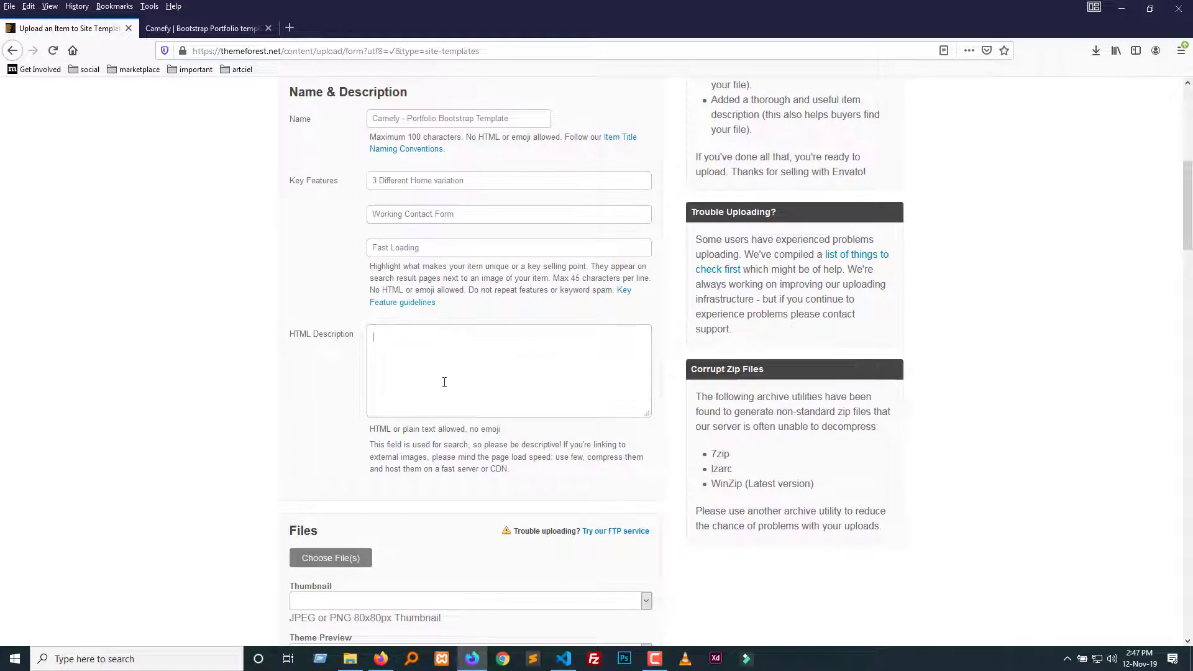
scroll(446, 382, up, 7)
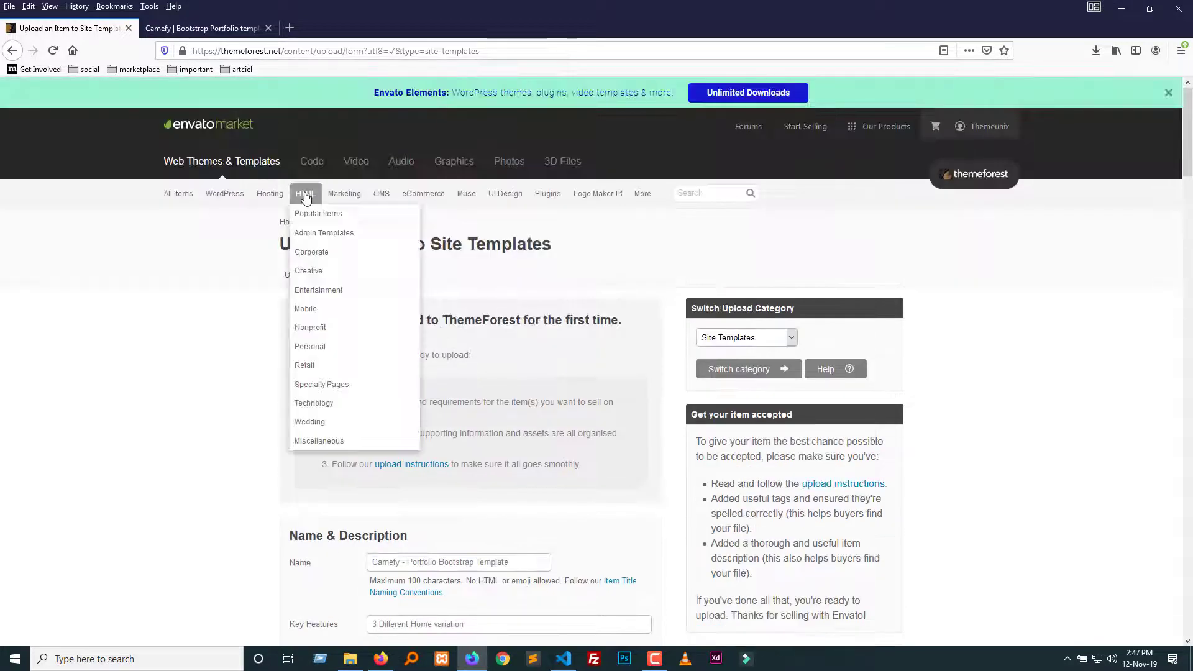
right_click(312, 199)
click(338, 207)
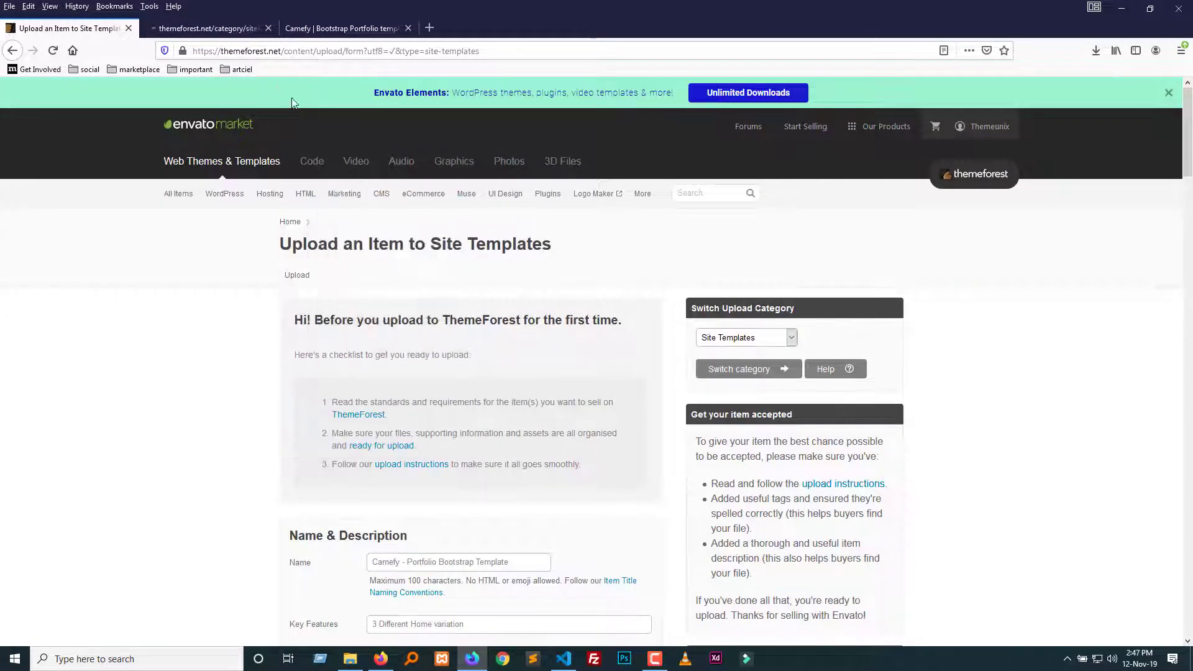
click(205, 31)
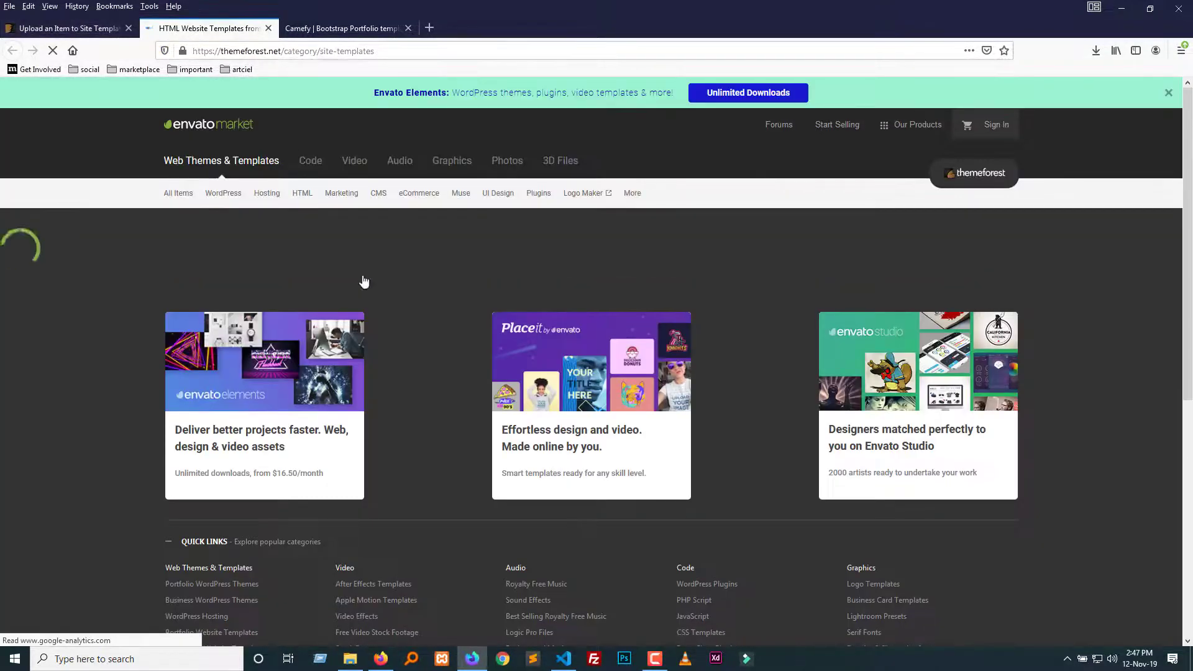
Check the upload form briefly, and reload the HTML Website Templates category page.
key(ctrl+shift+Tab)
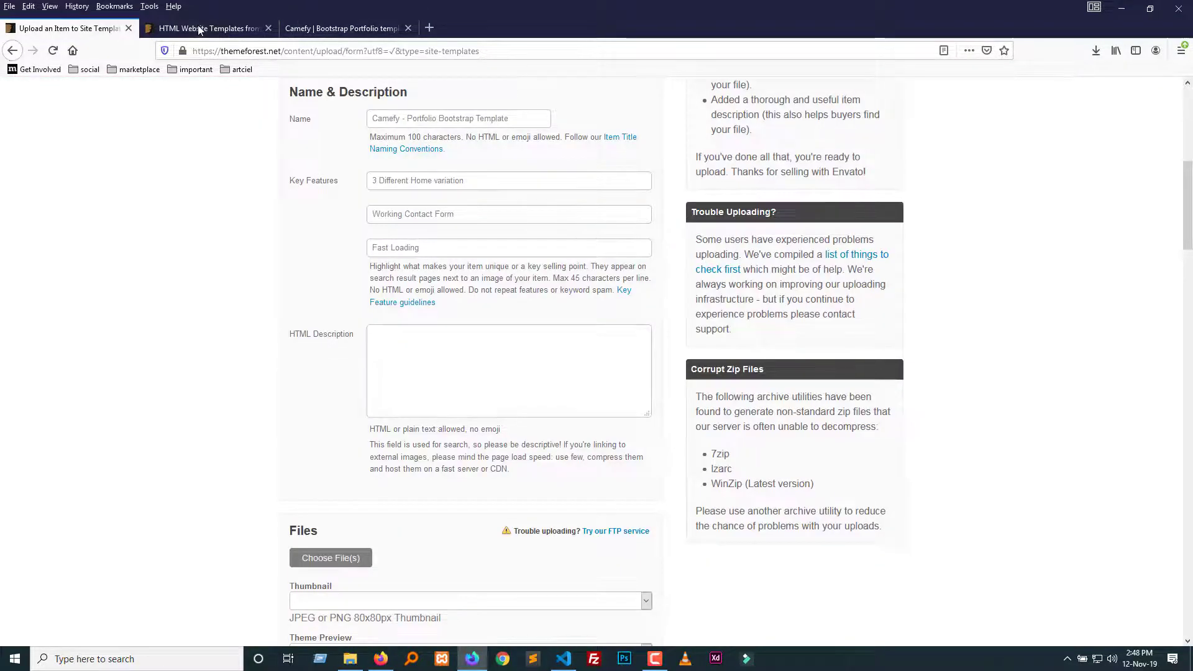
key(ctrl+Tab)
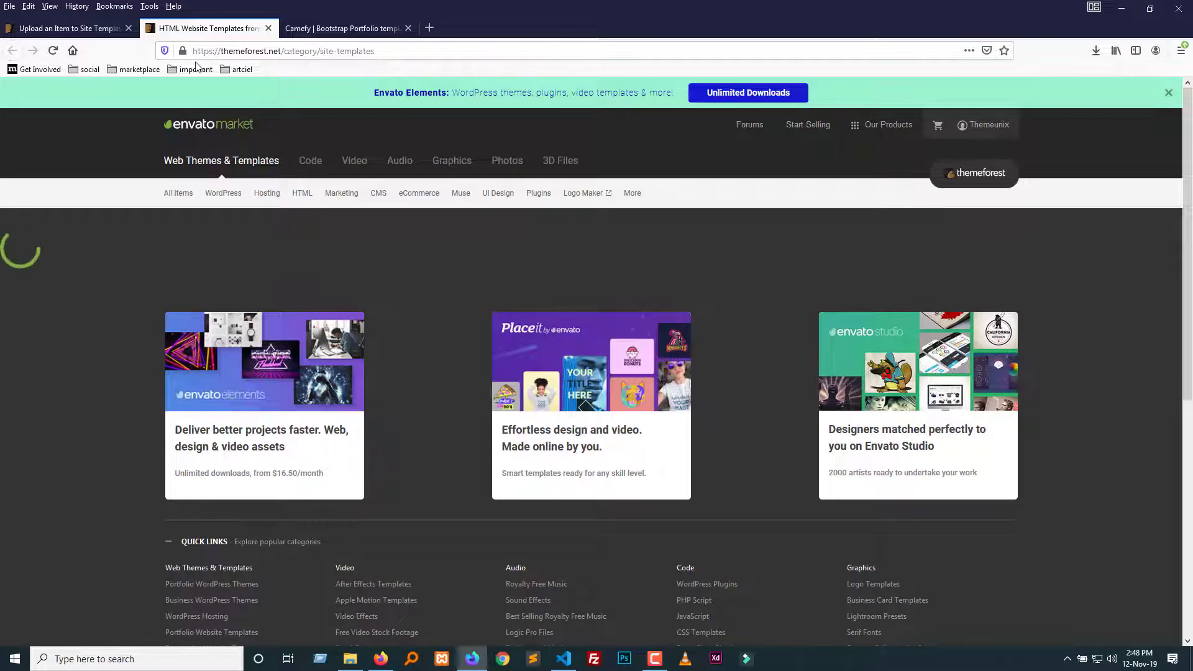
click(386, 55)
key(Return)
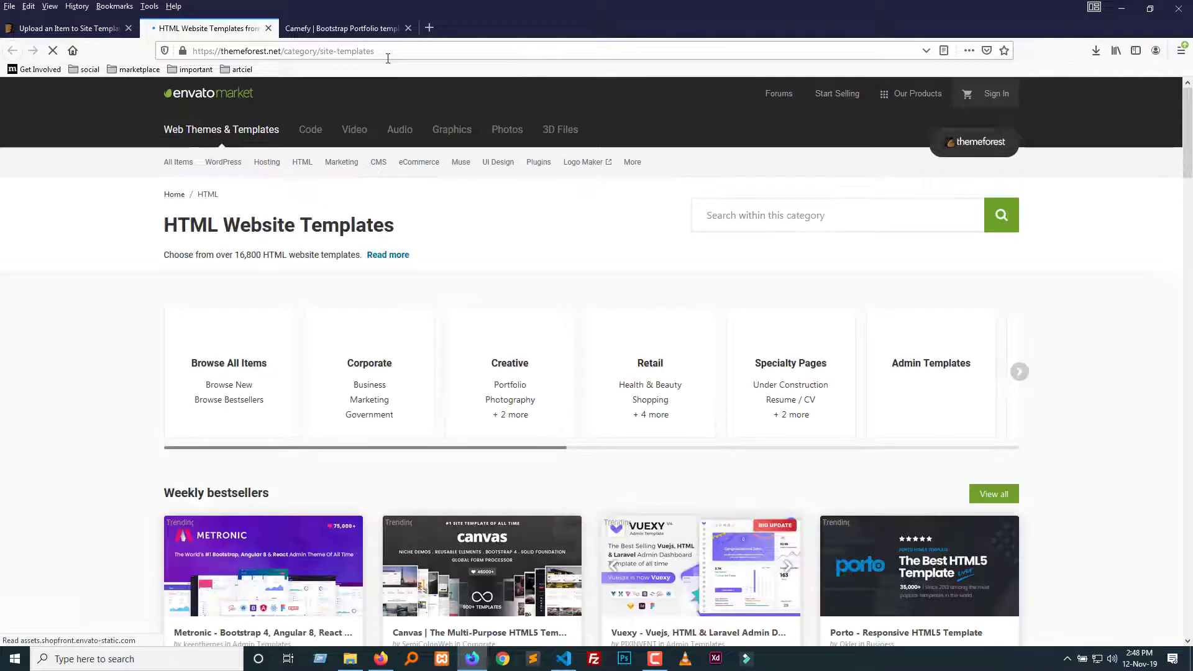
Skim the HTML template listings and open the Creative subcategory.
scroll(410, 378, down, 1)
scroll(873, 465, down, 5)
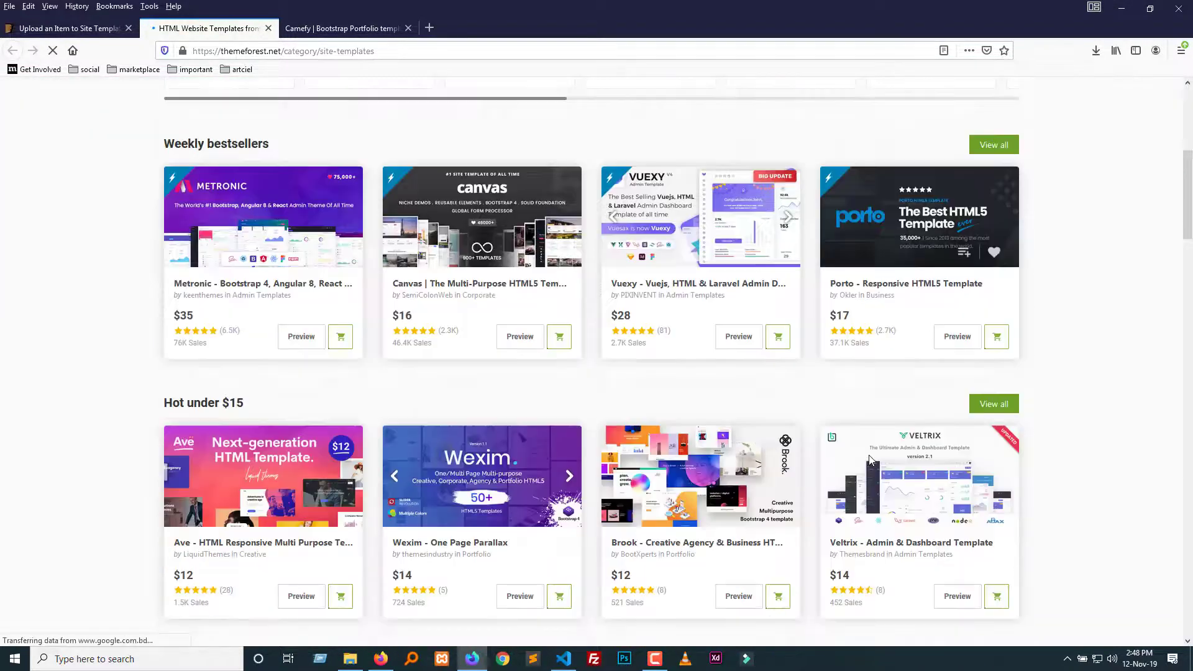
scroll(318, 406, up, 6)
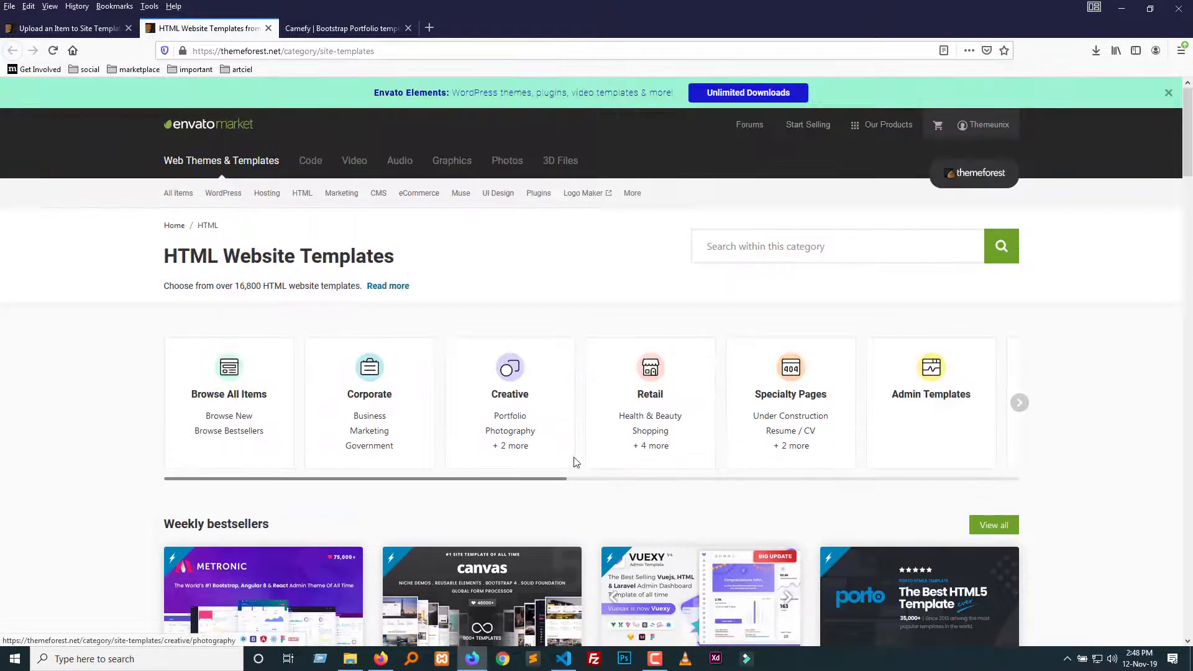
click(513, 421)
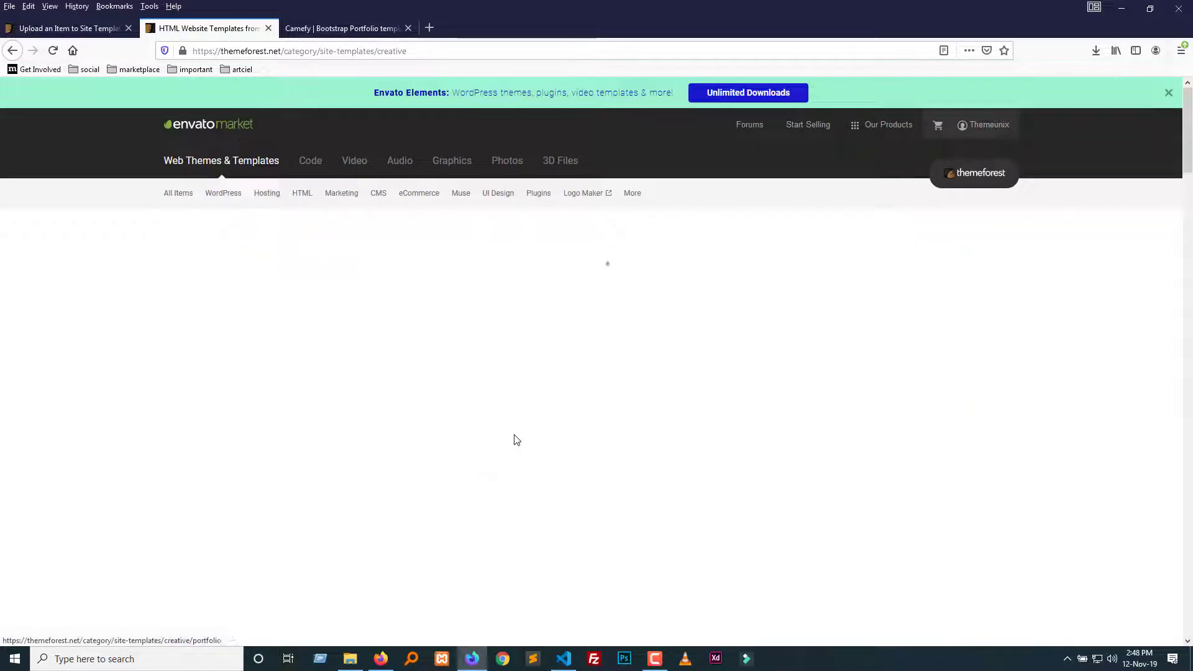
Open the Runaway - Personal Portfolio Template and Kotlis - Responsive Photography Portfolio items in new tabs.
scroll(513, 441, down, 6)
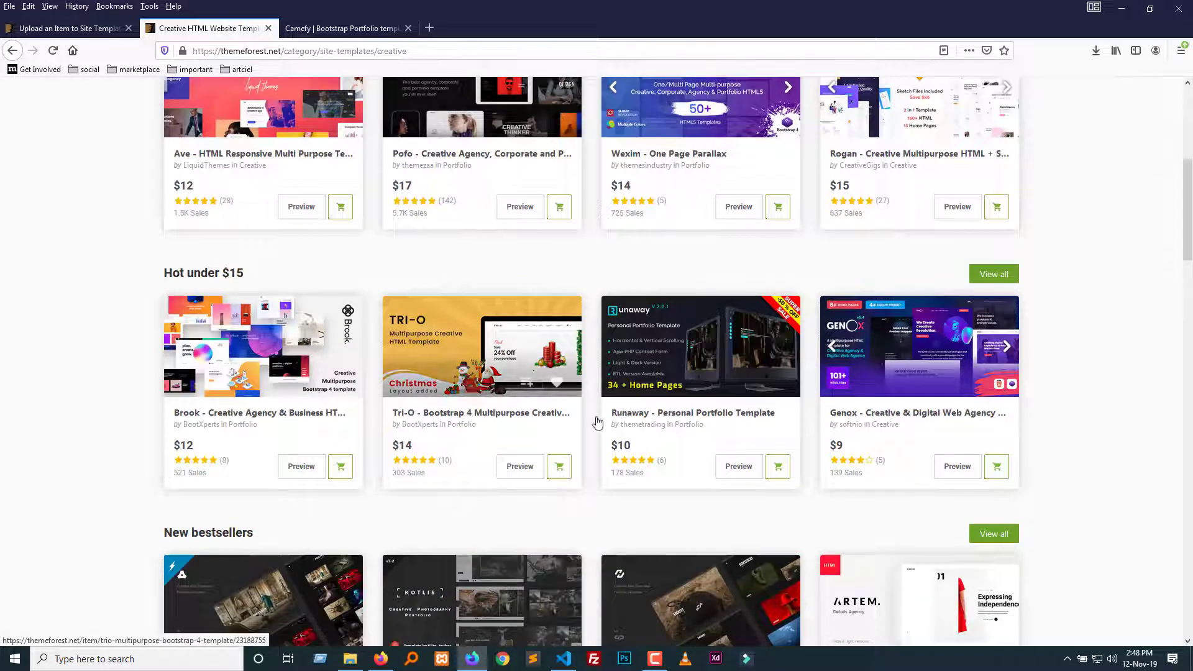
right_click(736, 415)
click(770, 423)
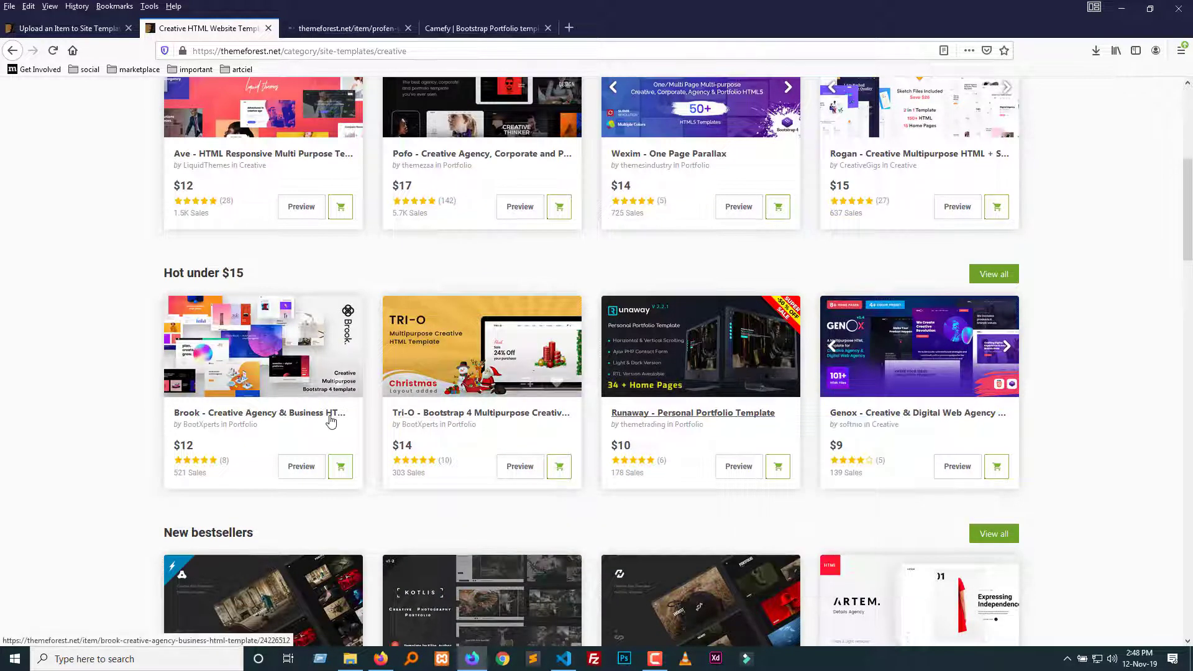
scroll(338, 435, down, 5)
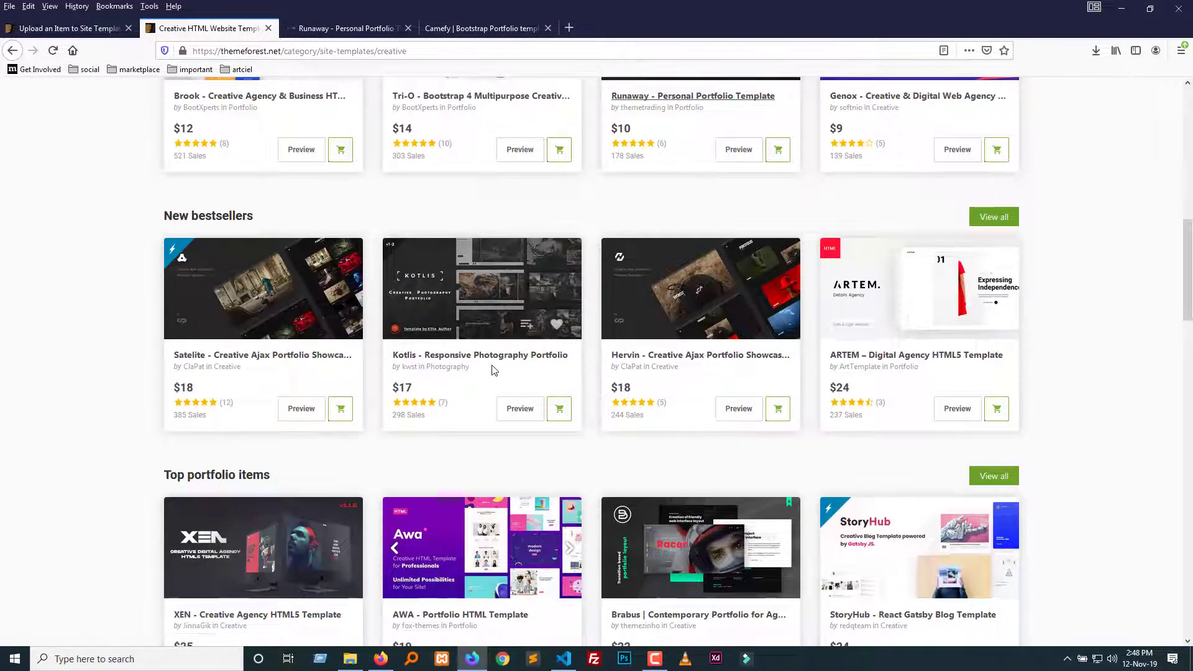
right_click(474, 355)
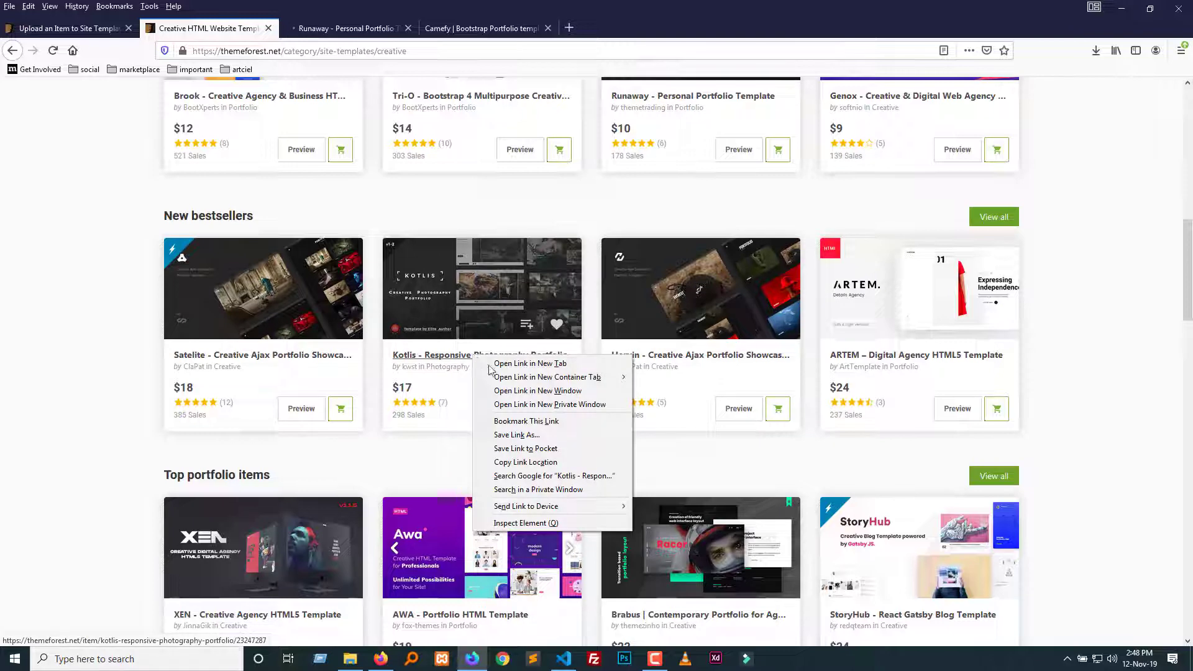
click(530, 364)
Open the AWA - Portfolio HTML Template item in a new tab and switch to the Runaway item page.
scroll(535, 385, down, 5)
right_click(491, 296)
click(546, 305)
scroll(497, 298, down, 3)
click(364, 28)
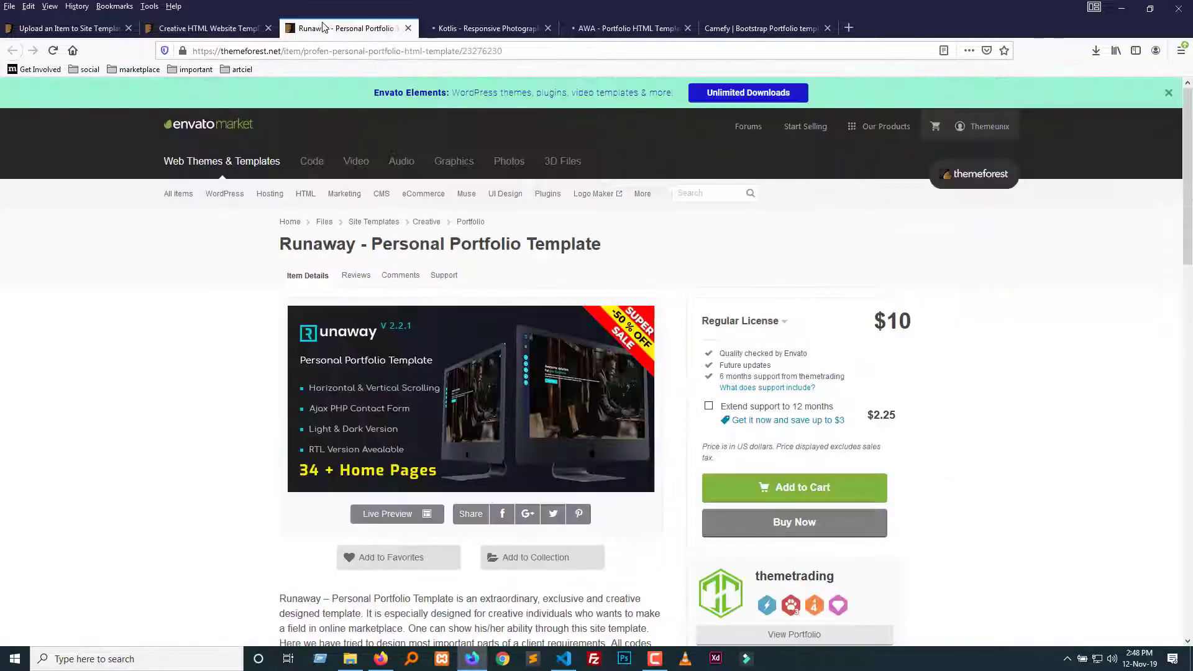
Look through the Runaway item page, from its introductory paragraph and feature images to the buyer reviews.
scroll(296, 315, down, 3)
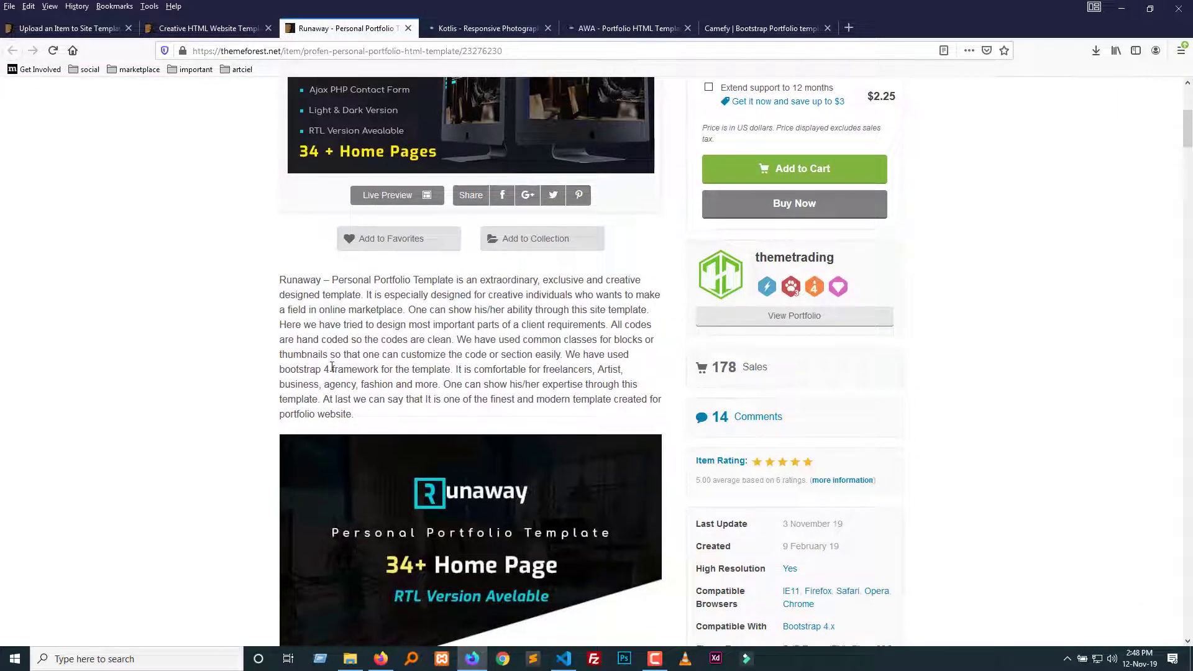
scroll(339, 372, down, 18)
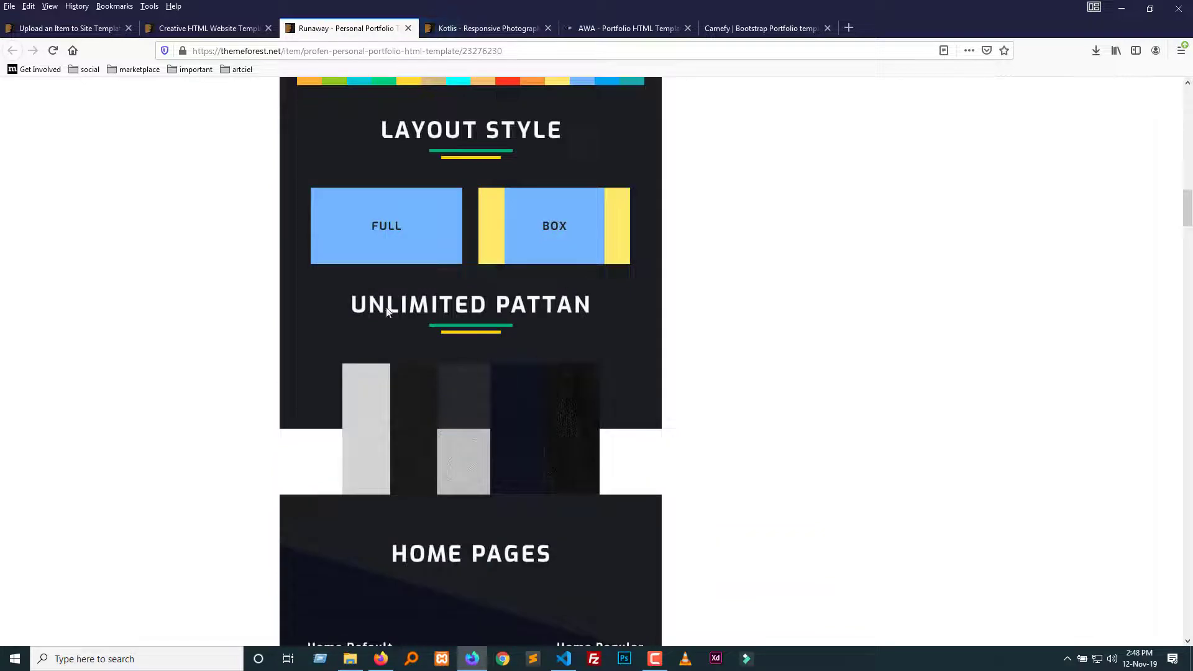
scroll(389, 277, down, 15)
scroll(530, 384, down, 15)
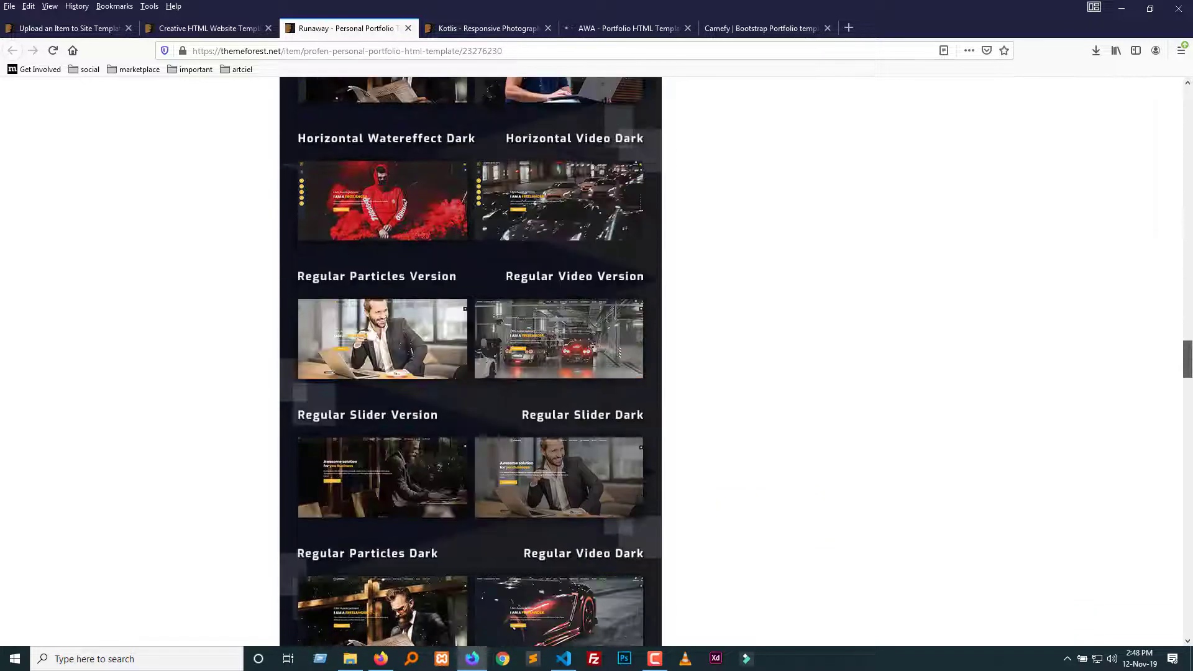
key(Home)
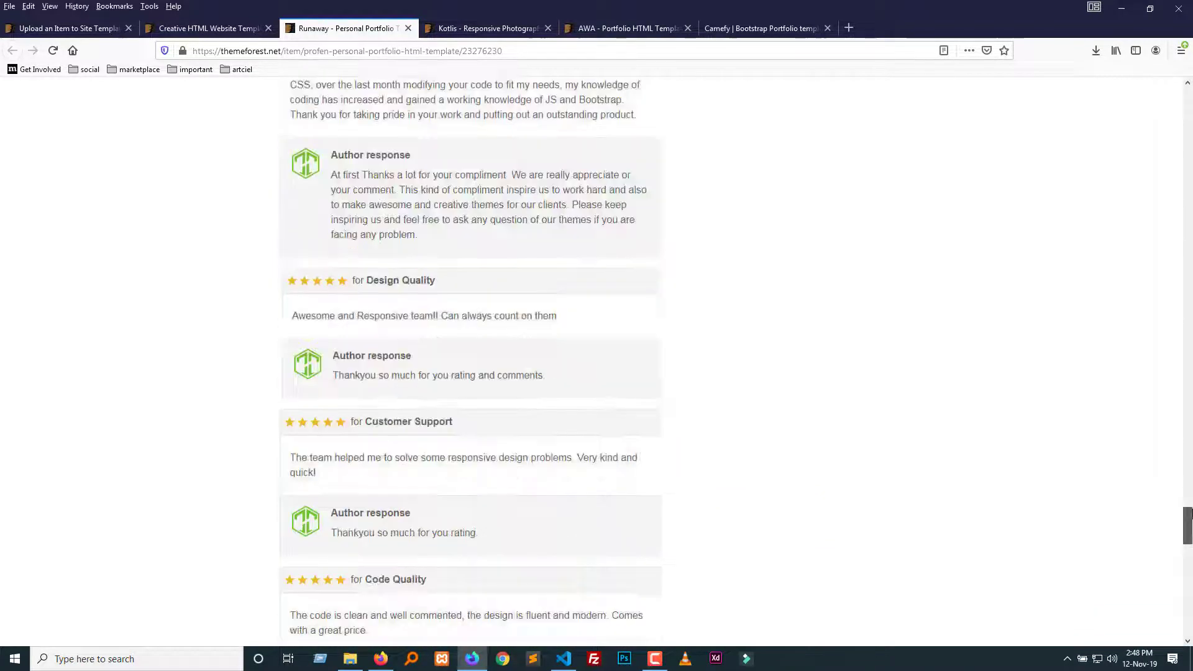
Read the Kotlis item's description, including its introduction, main features, credits and note on demo images.
key(ctrl+Tab)
scroll(468, 296, down, 10)
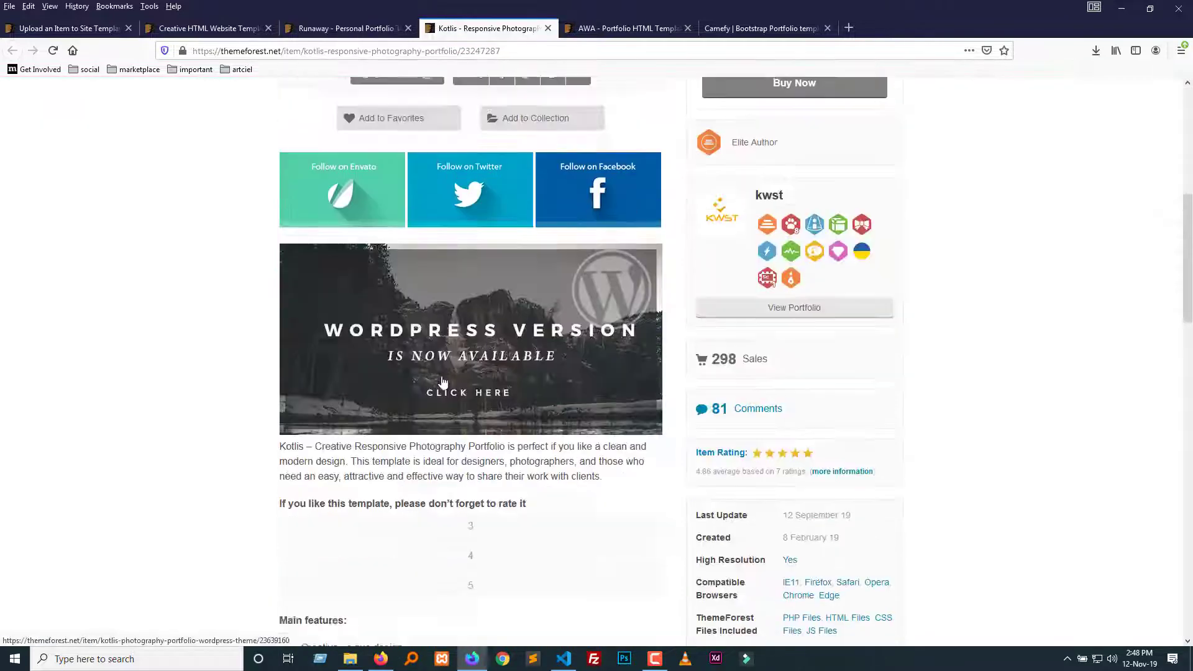
scroll(441, 373, up, 4)
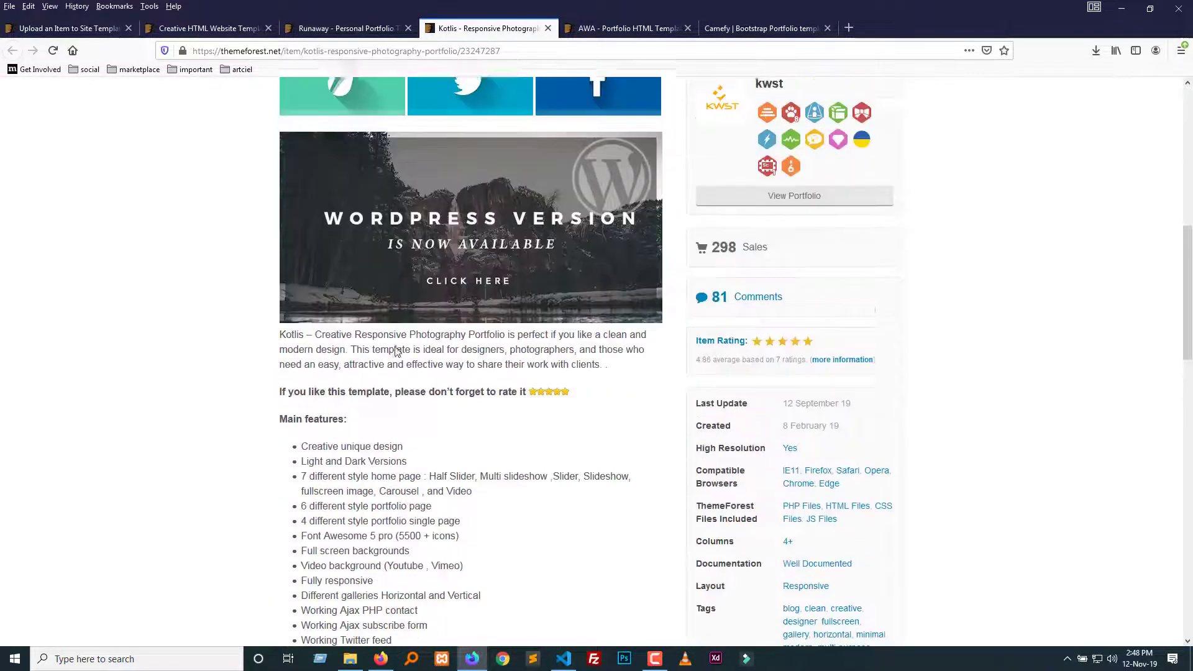
drag(457, 408, 296, 379)
scroll(336, 458, down, 9)
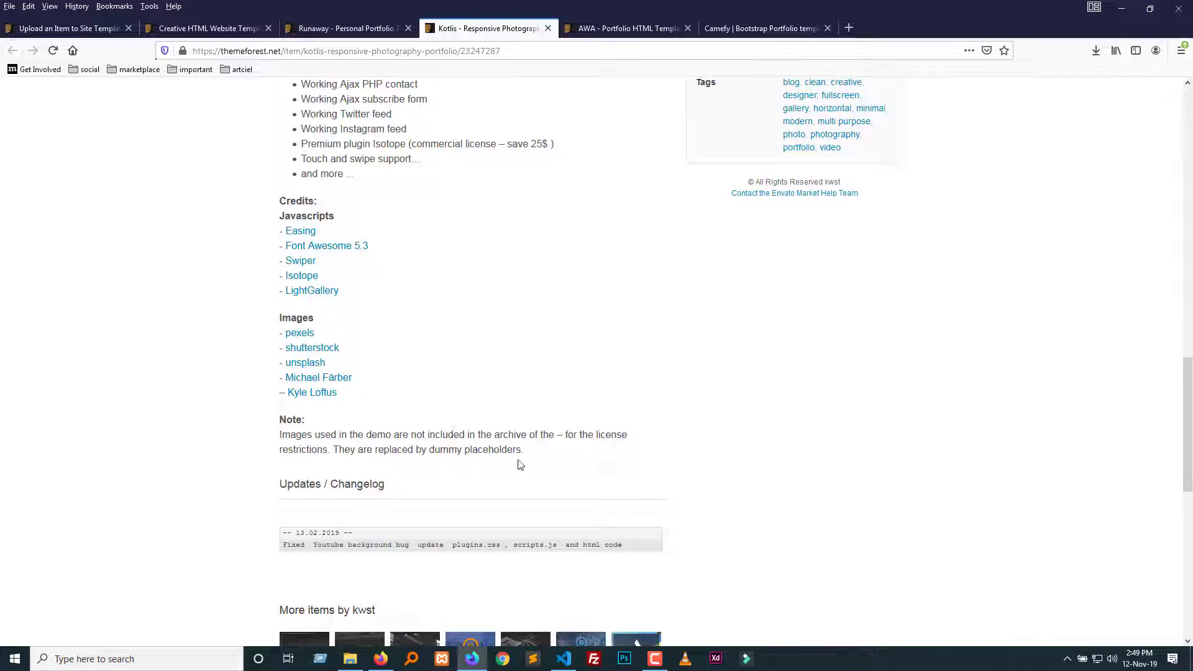
drag(527, 450, 472, 450)
Read the AWA item's description paragraphs, the More features list and the Notice about images.
click(594, 23)
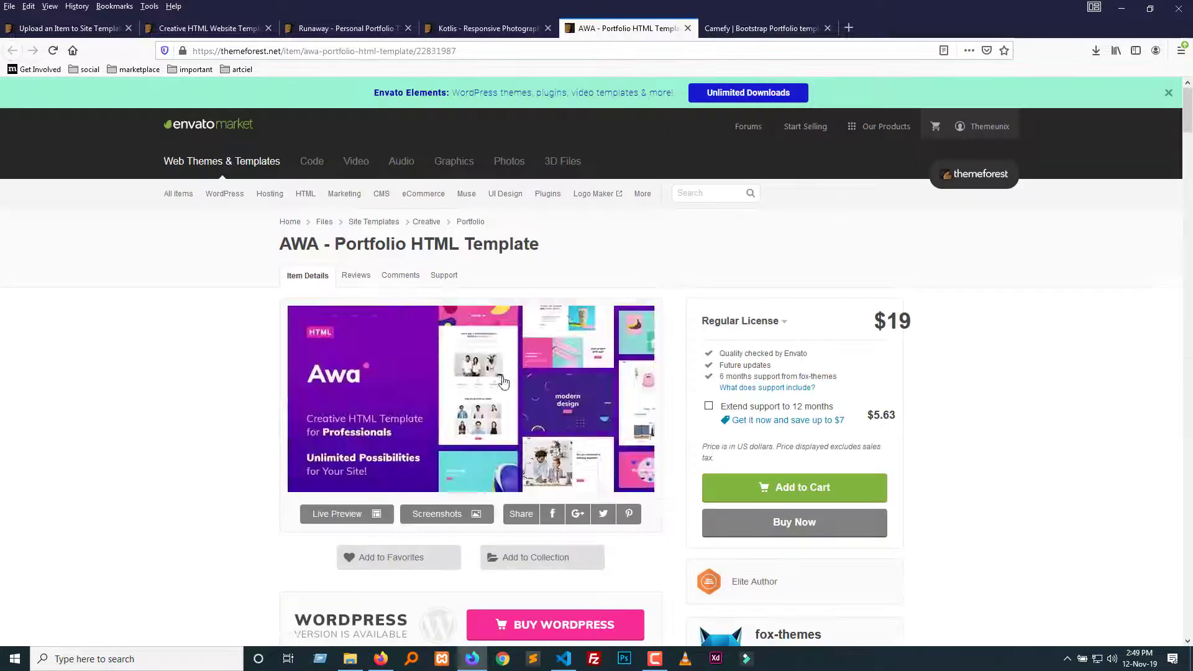
scroll(494, 365, down, 20)
drag(1186, 233, 1186, 540)
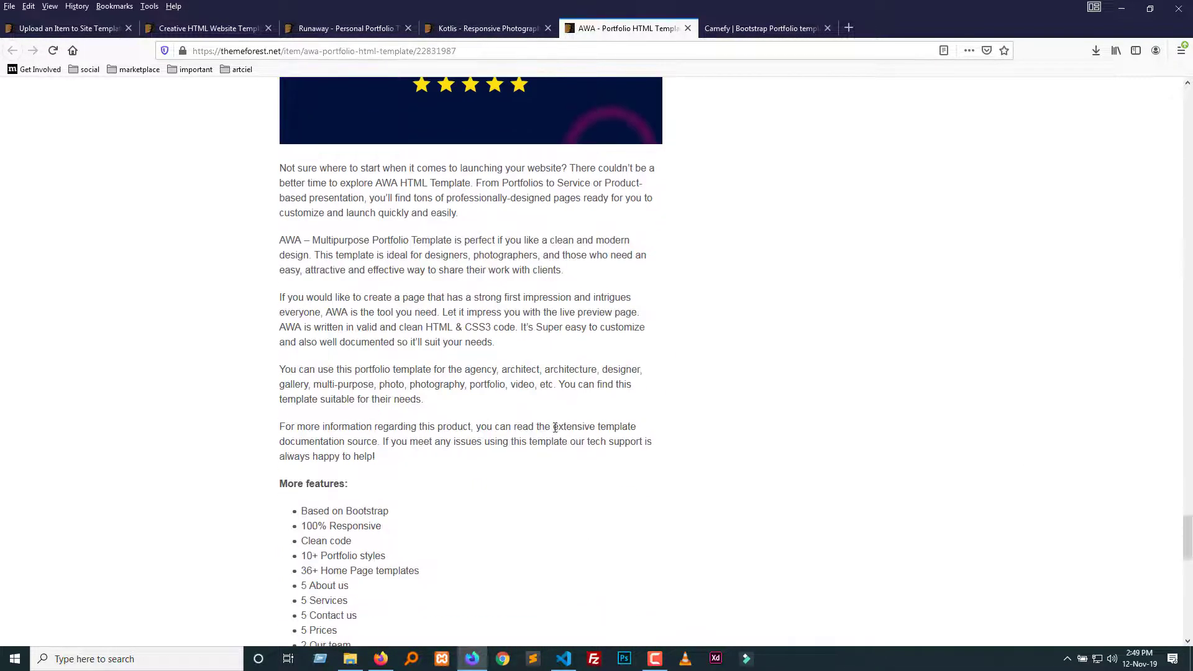
scroll(551, 416, down, 2)
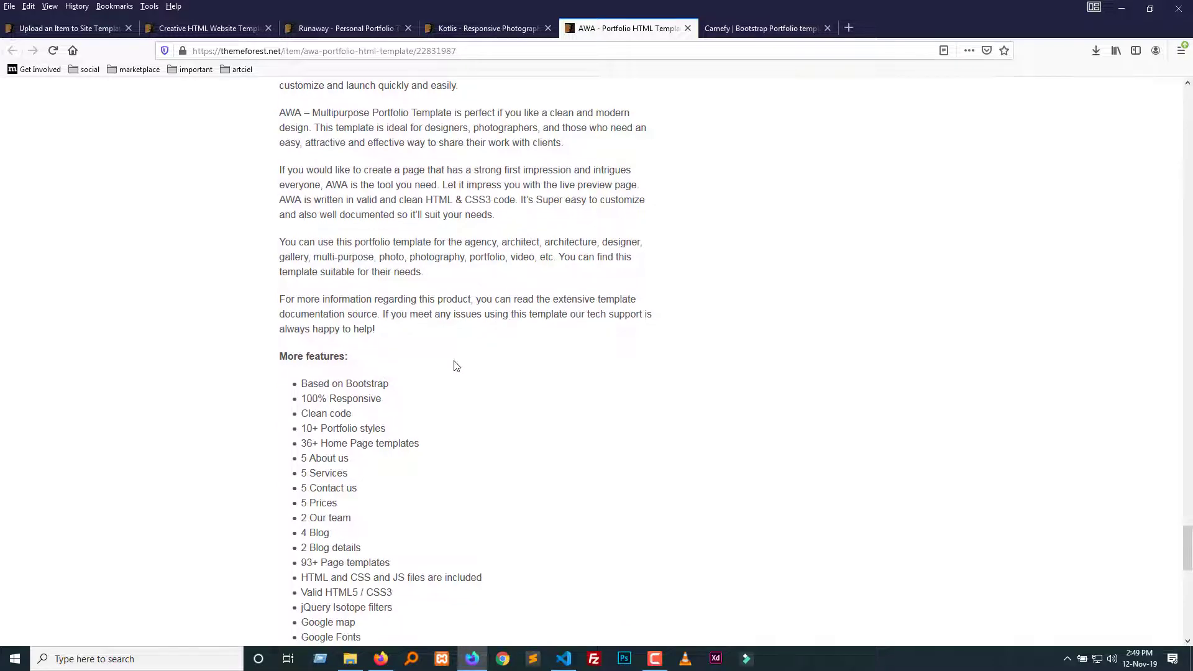
scroll(455, 366, down, 5)
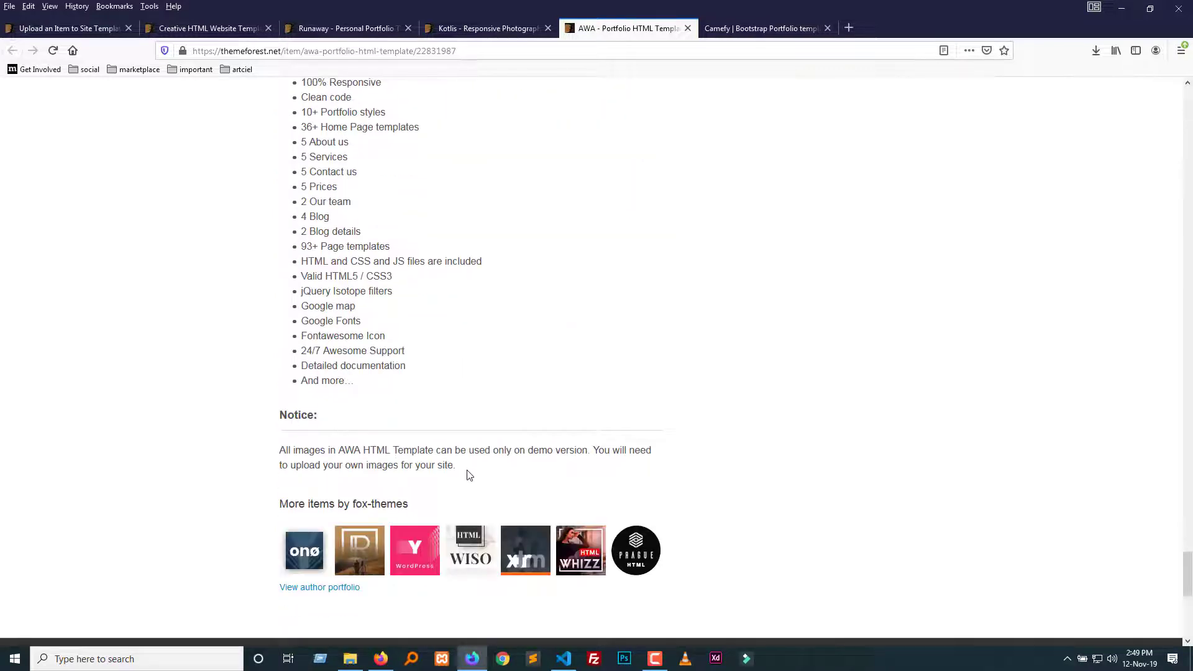
scroll(466, 472, up, 7)
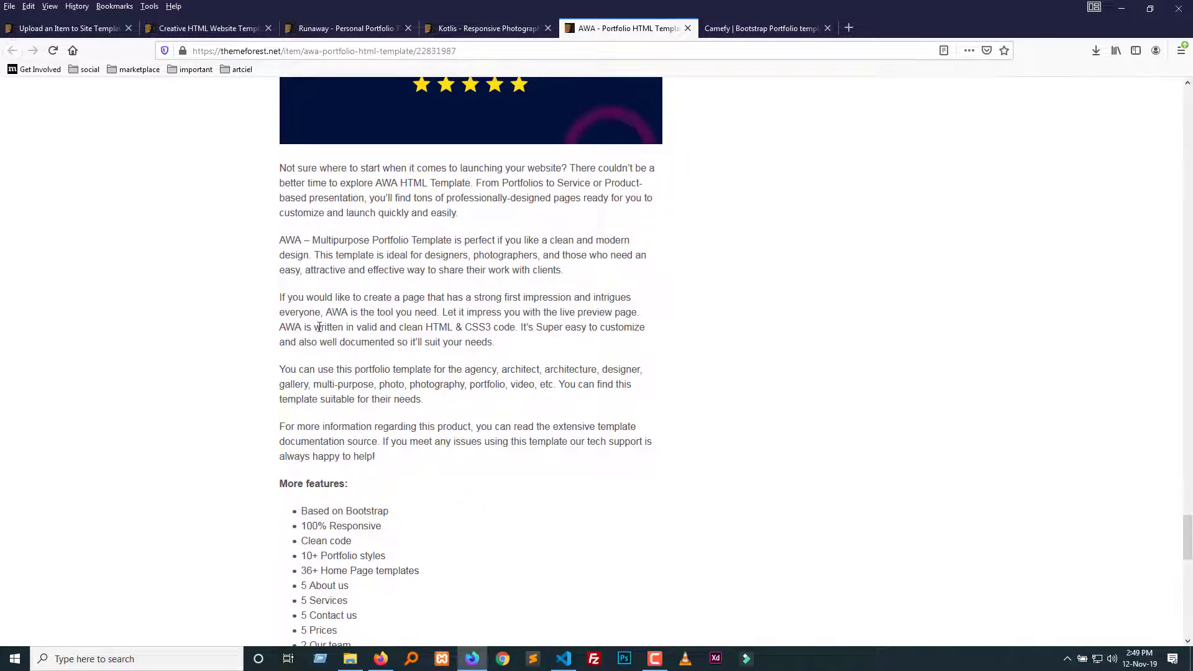
Glance at the Camefy template preview and review the Runaway item page again for comparison.
click(762, 28)
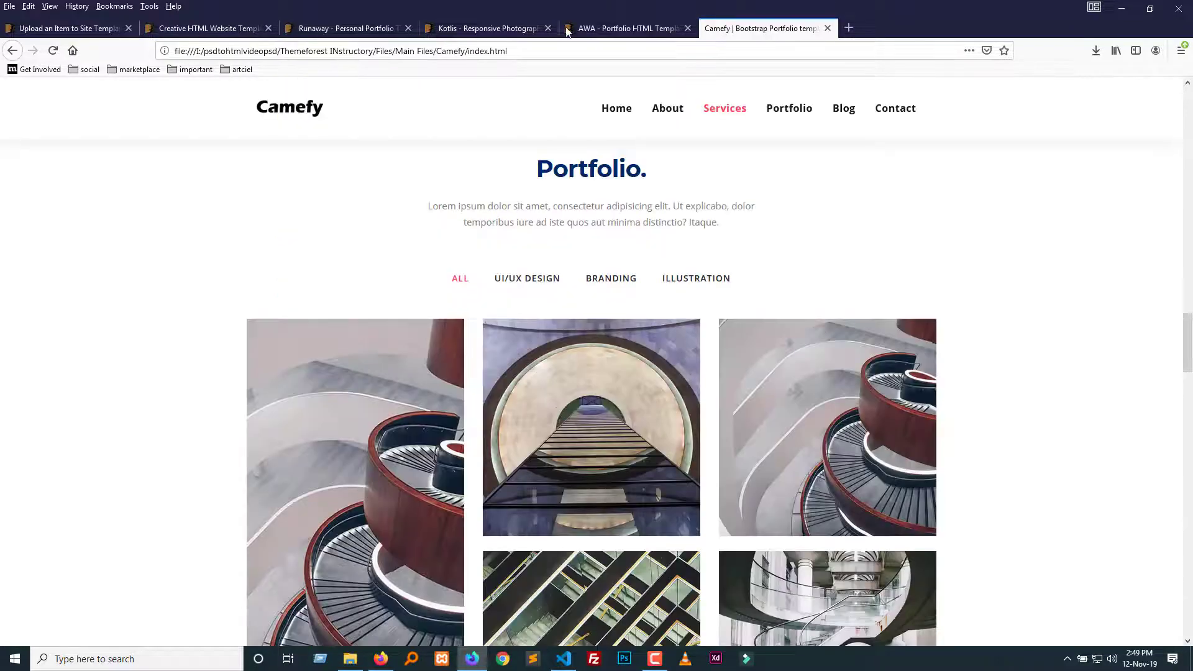
click(593, 25)
scroll(380, 369, down, 20)
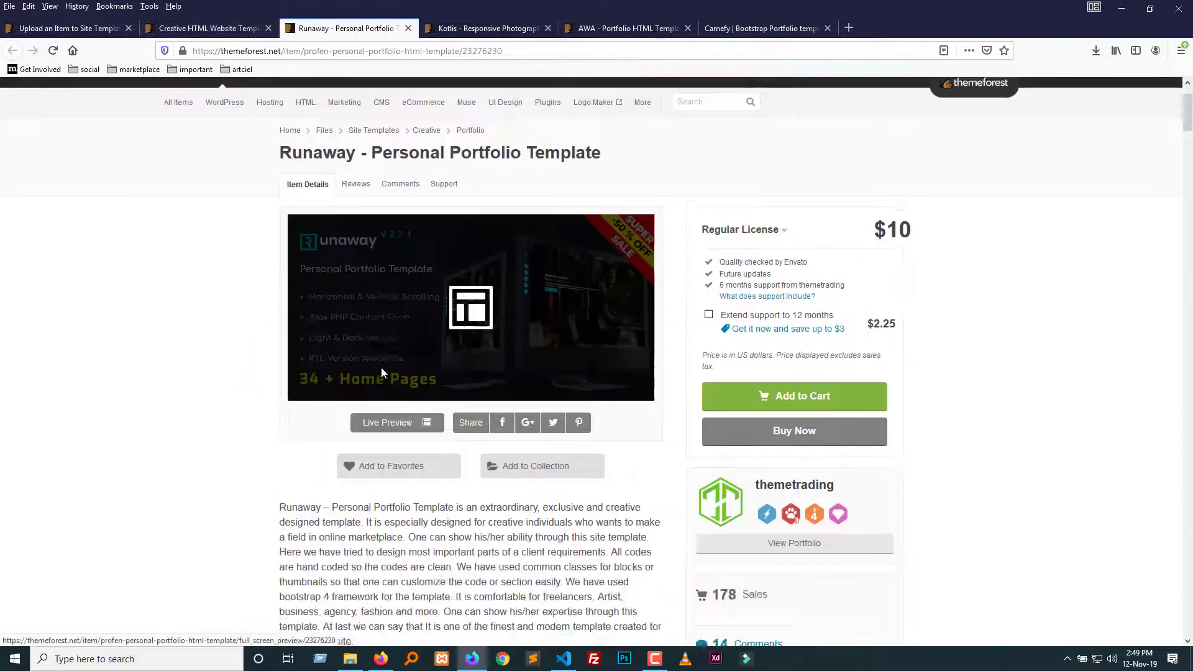
scroll(362, 325, down, 15)
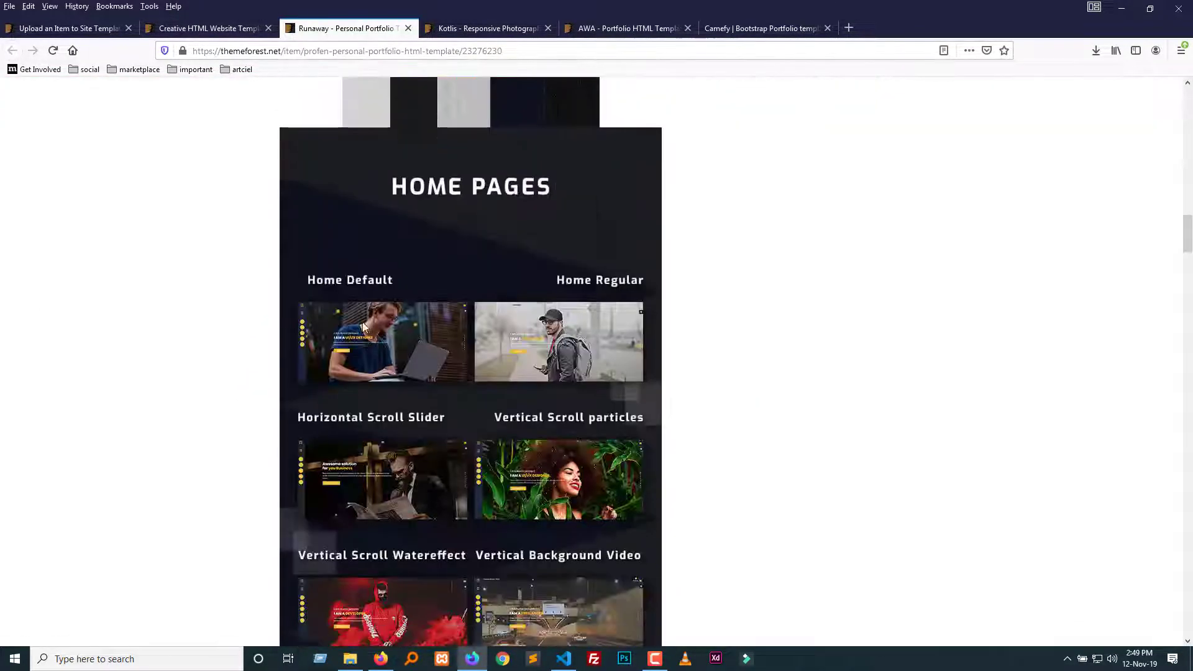
key(Home)
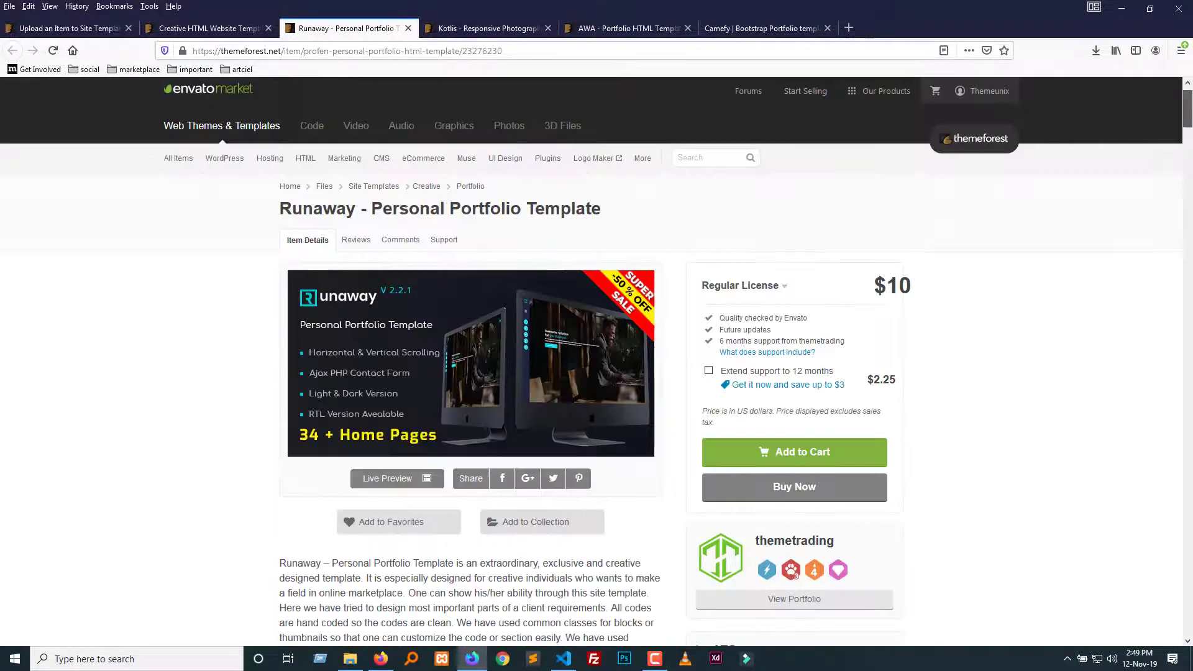
scroll(470, 360, down, 4)
Copy the introductory paragraph of the Kotlis description into a new untitled file in Visual Studio Code.
click(463, 29)
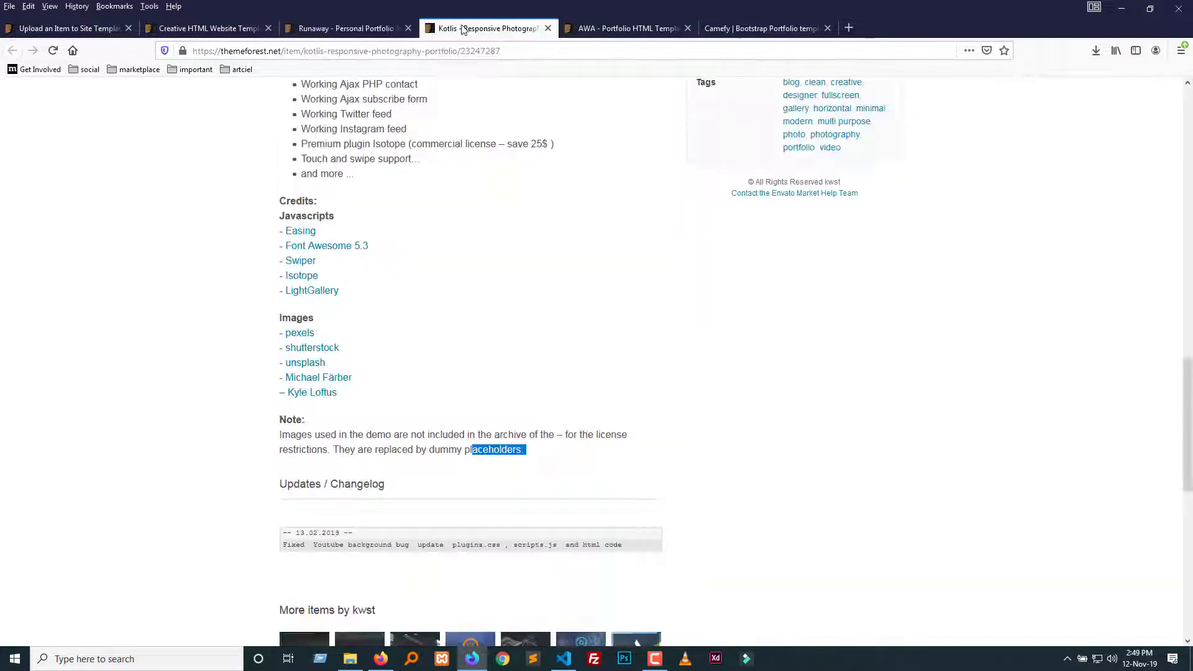
scroll(336, 376, up, 6)
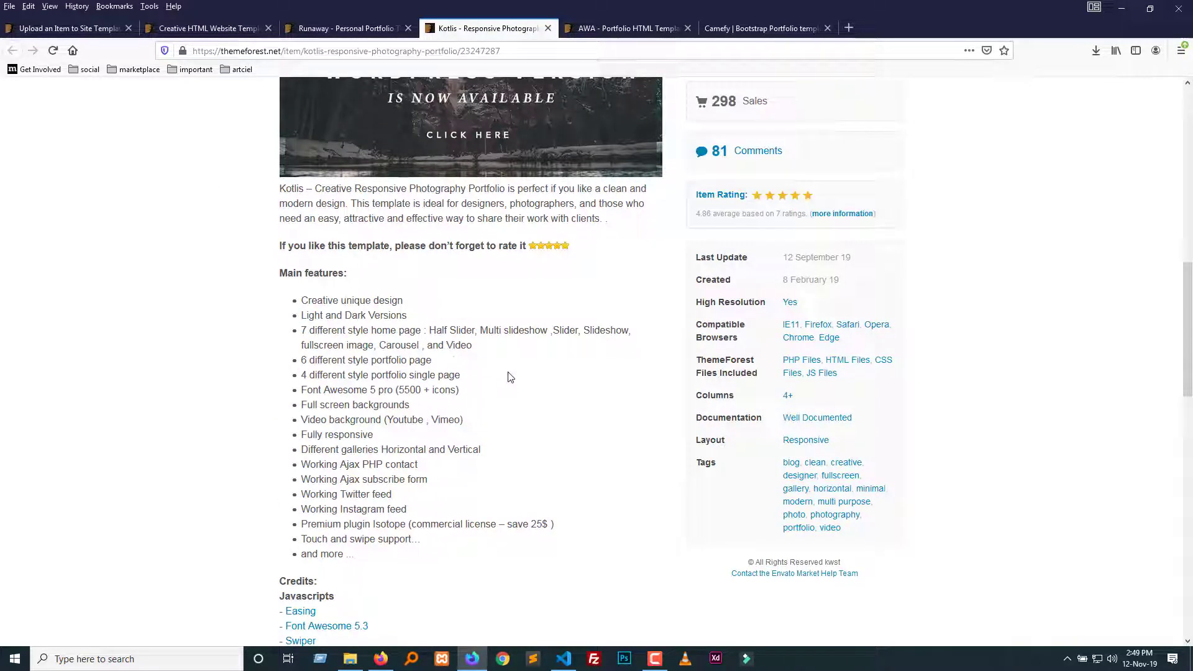
triple_click(281, 187)
drag(281, 187, 397, 540)
triple_click(280, 189)
drag(280, 189, 600, 215)
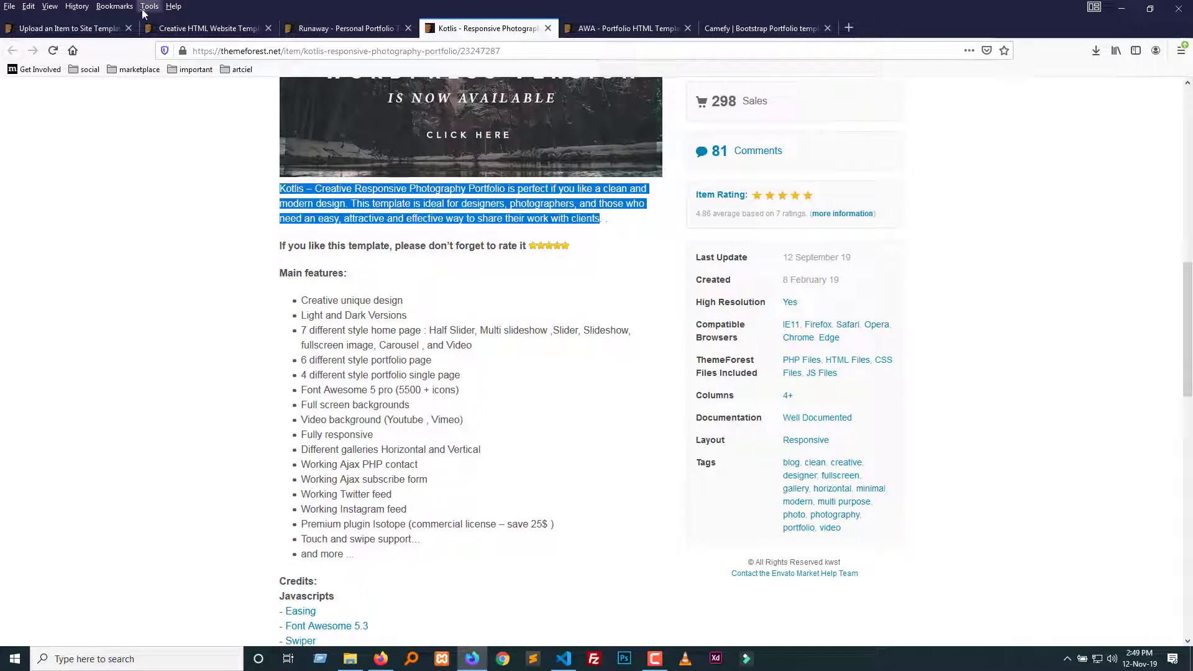
click(563, 658)
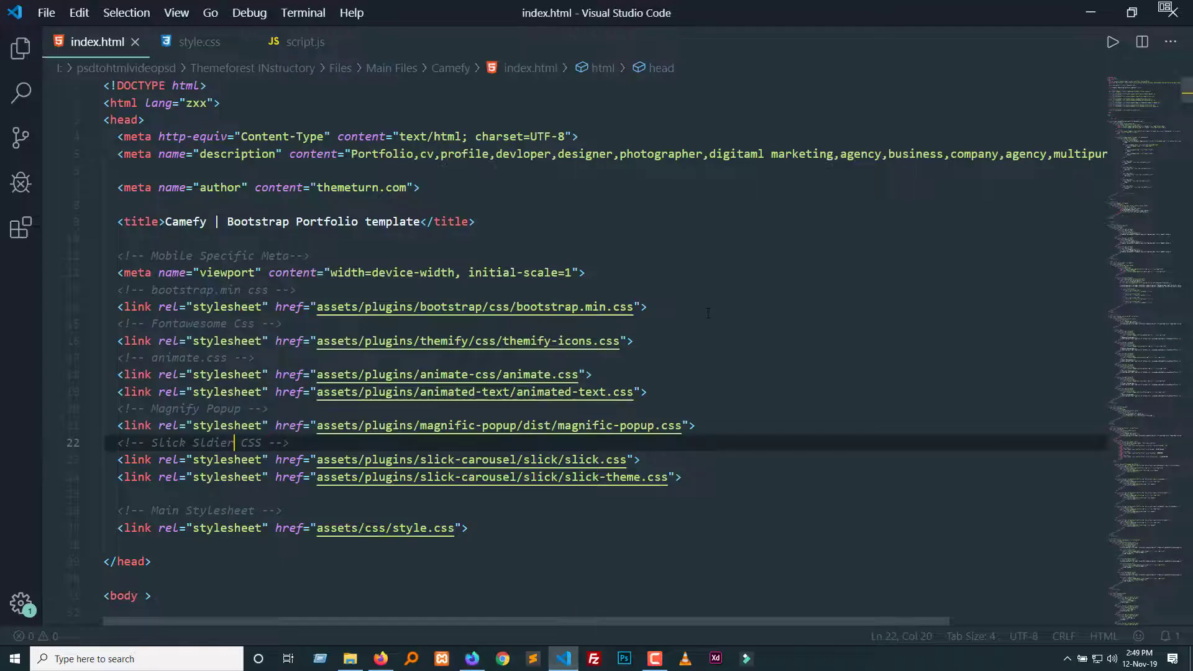
key(ctrl+n)
key(ctrl+v)
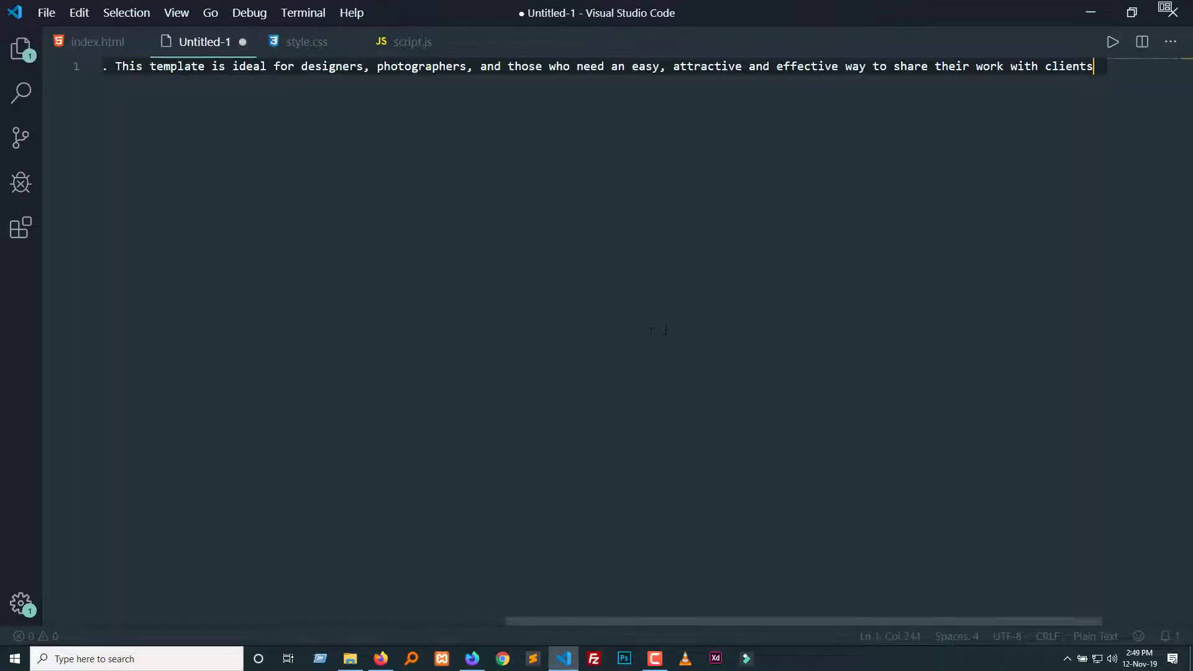
In the pasted paragraph, replace the template name Kotlis with Camefy and remove the word "Photography".
drag(734, 622, 267, 602)
drag(144, 66, 103, 66)
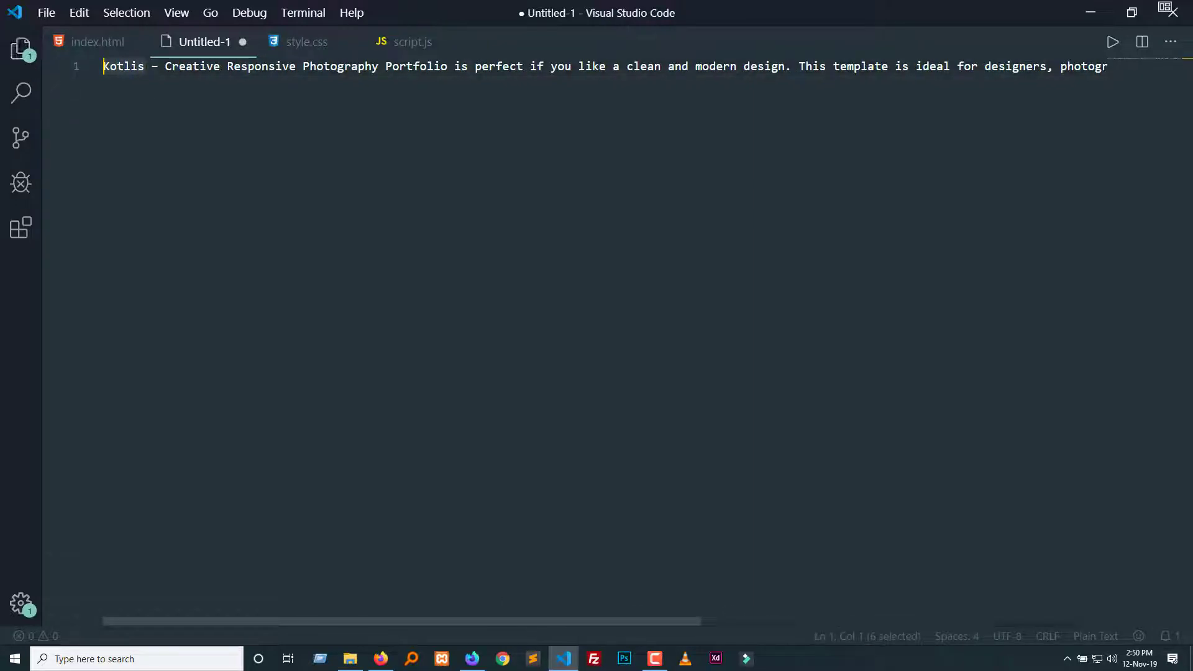
text(Camefy)
drag(302, 66, 379, 66)
key(BackSpace)
key(BackSpace)
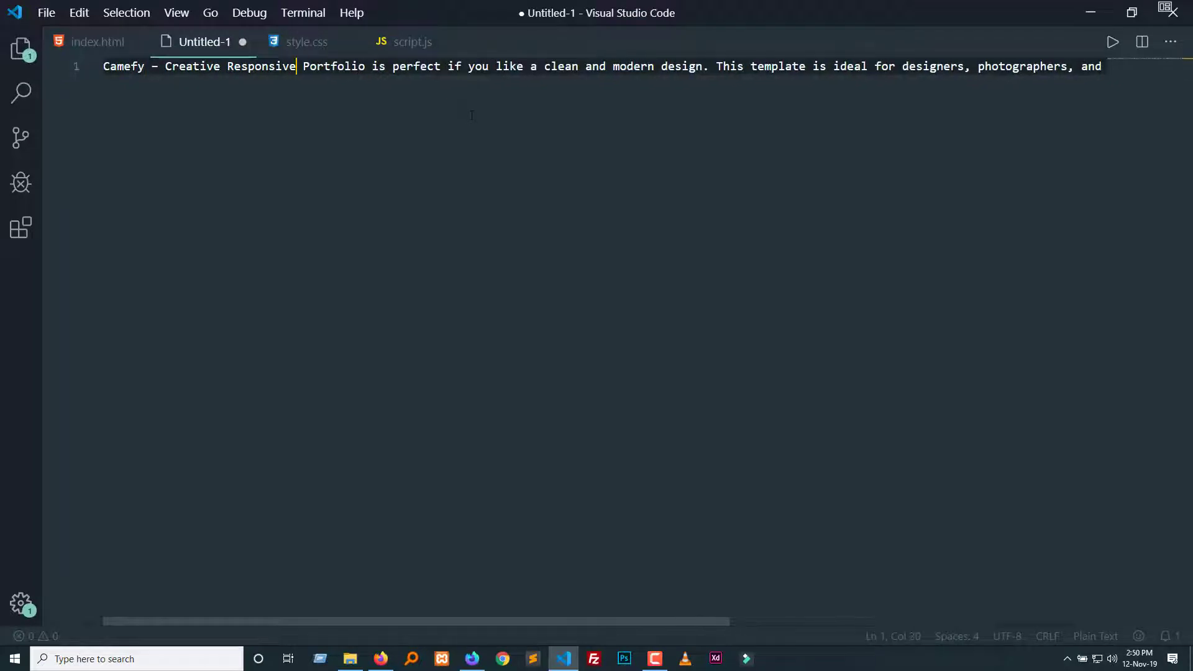
Copy the whole edited paragraph into the HTML Description of the ThemeForest upload form in Firefox.
key(ctrl+a)
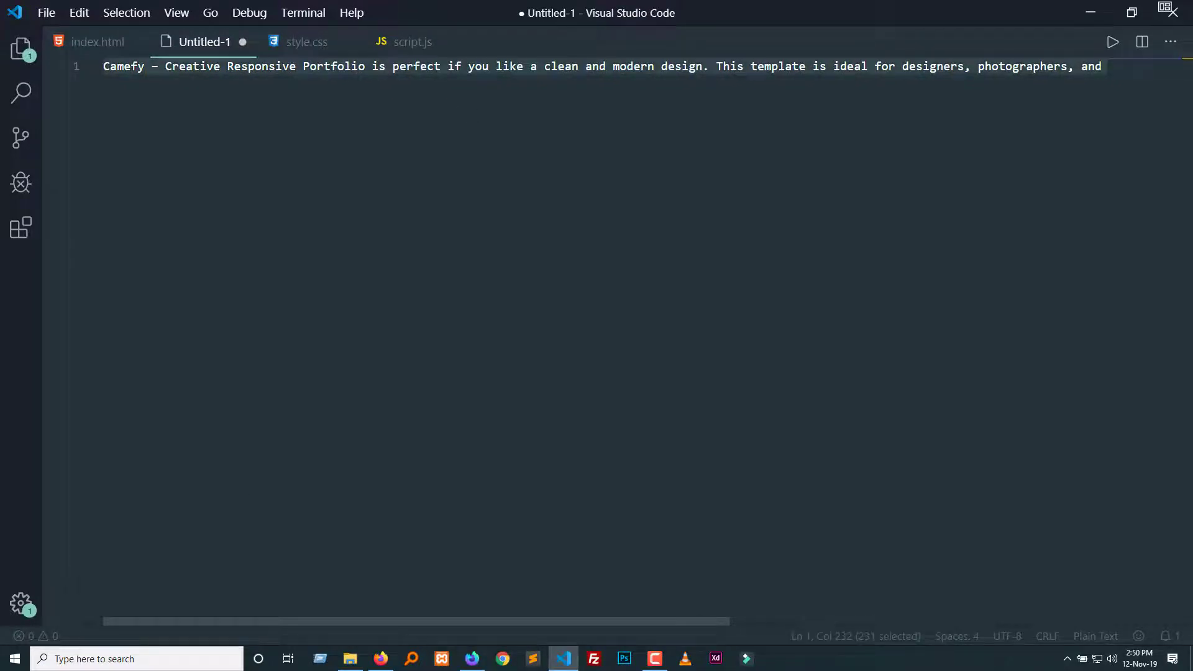
click(472, 658)
click(65, 28)
click(453, 341)
text(Camefy – Creative Responsive Portfolio is perfect if you like a clean and modern design. This template is ideal for designers, photographers, and those who need an easy, attractive and effective way to share their work with clients)
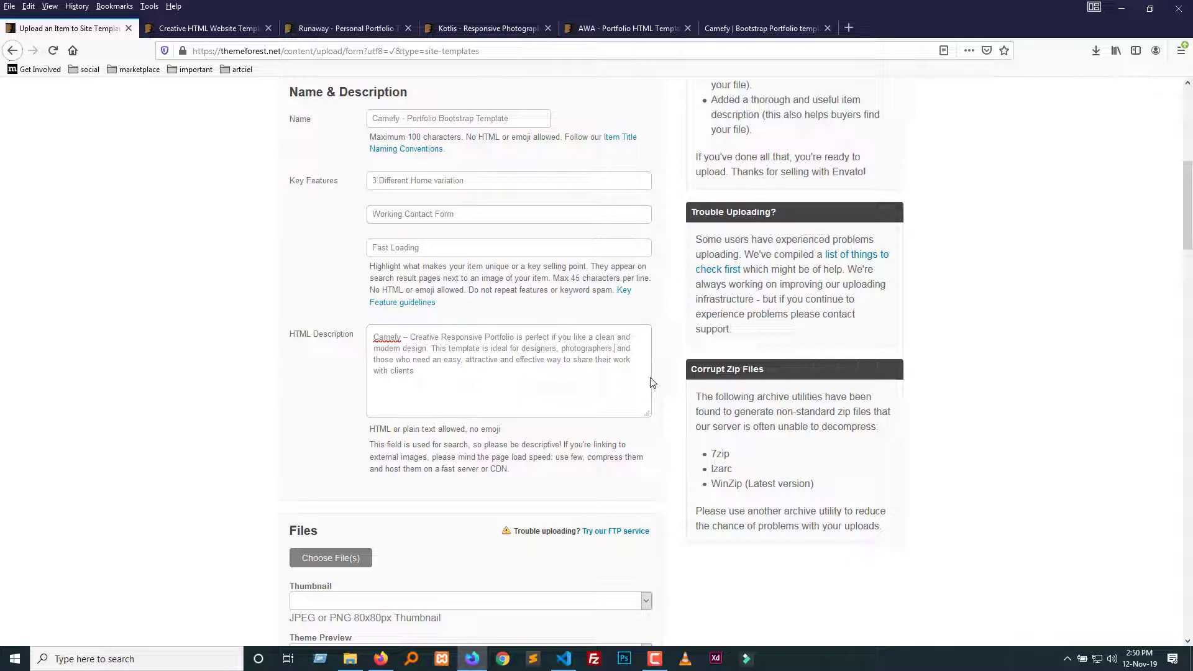
Add "Developer, Digital Marketer" after "photographers," in the description, and end the paragraph with a period and a new line.
text(Developer)
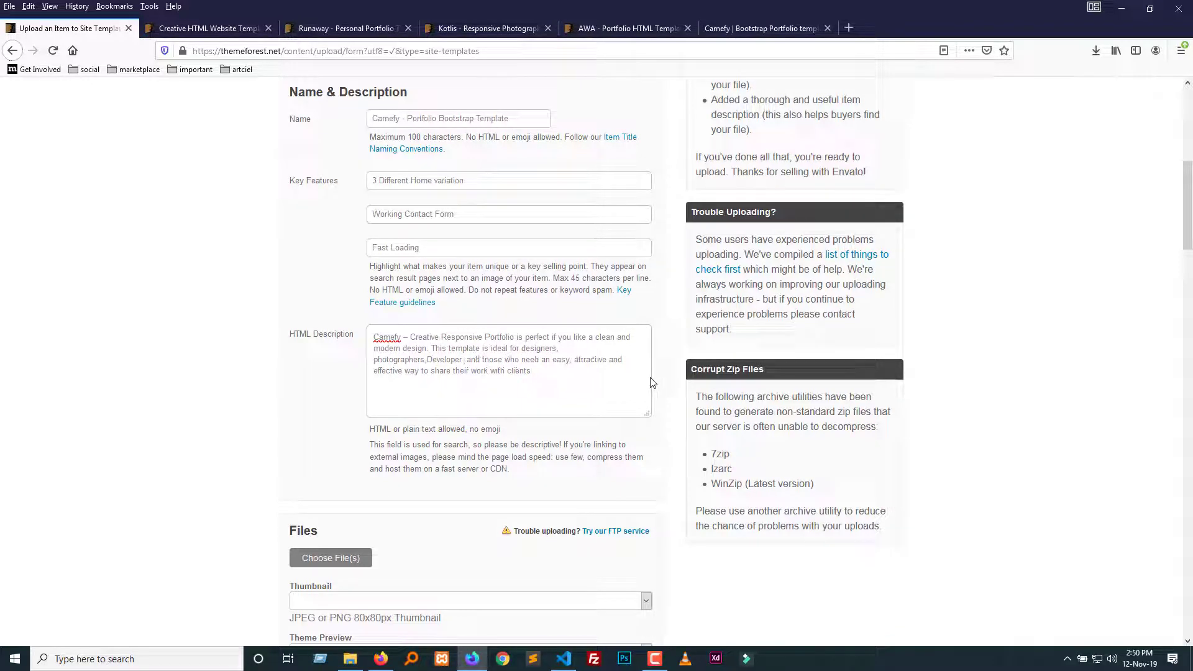
text(,)
text( Marke)
key(BackSpace)
key(BackSpace)
key(BackSpace)
key(BackSpace)
key(BackSpace)
text(Digital Mark)
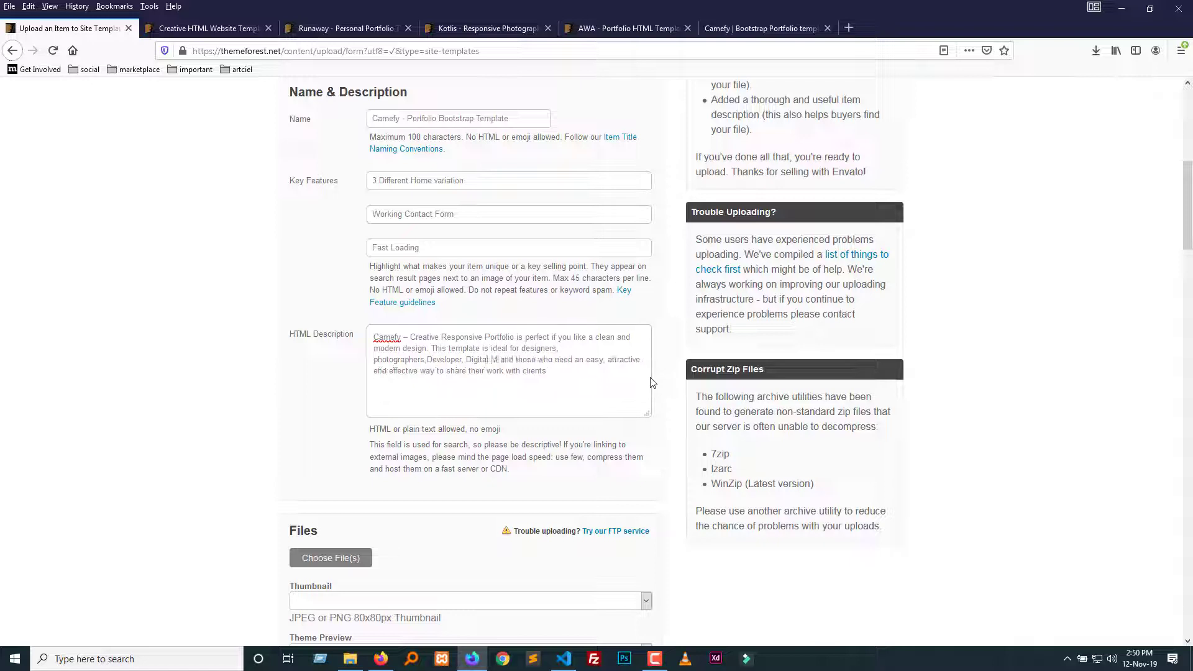
text(eter)
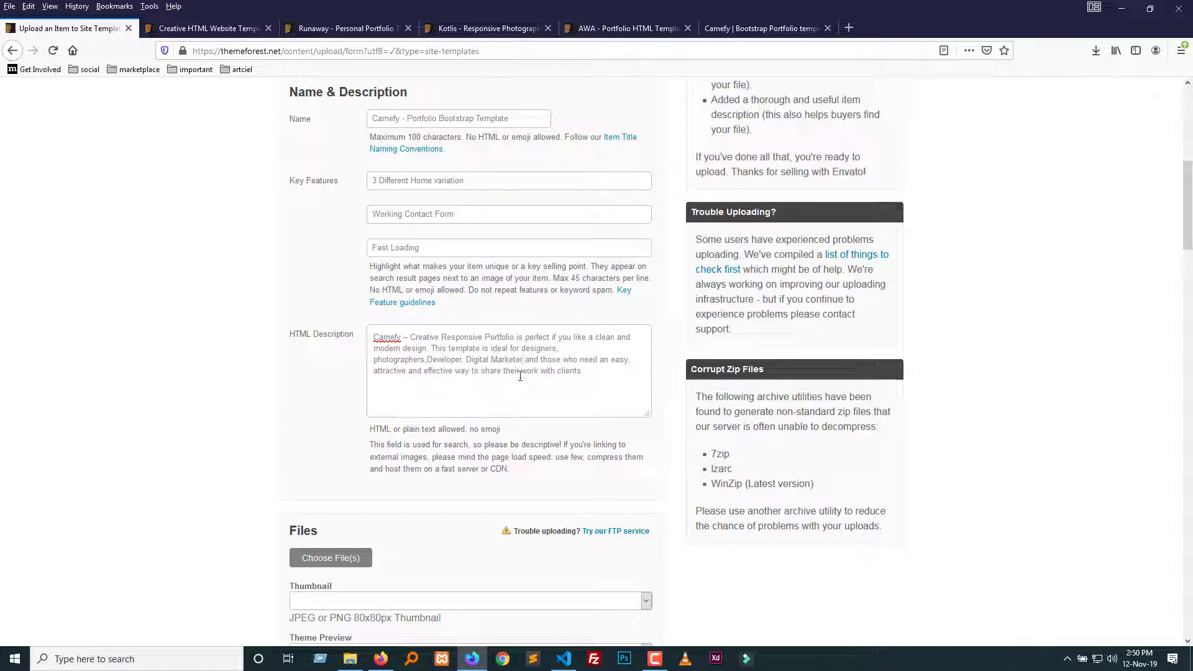
text(.)
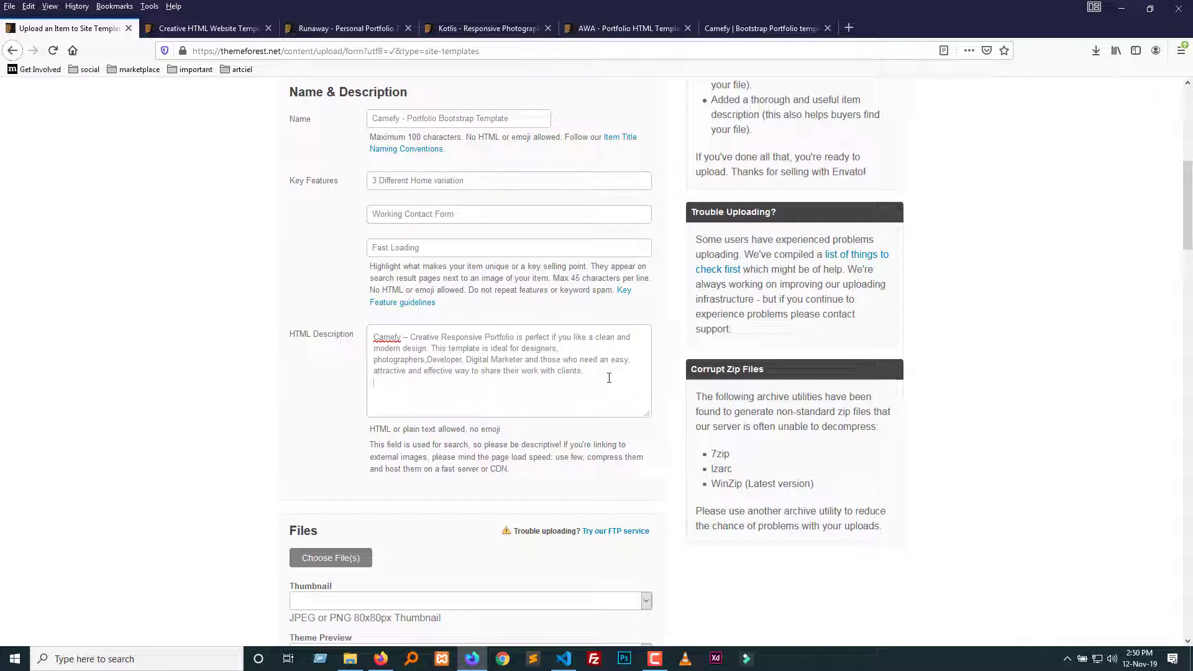
Open index.html from the template's Documentation folder in Visual Studio Code.
click(563, 658)
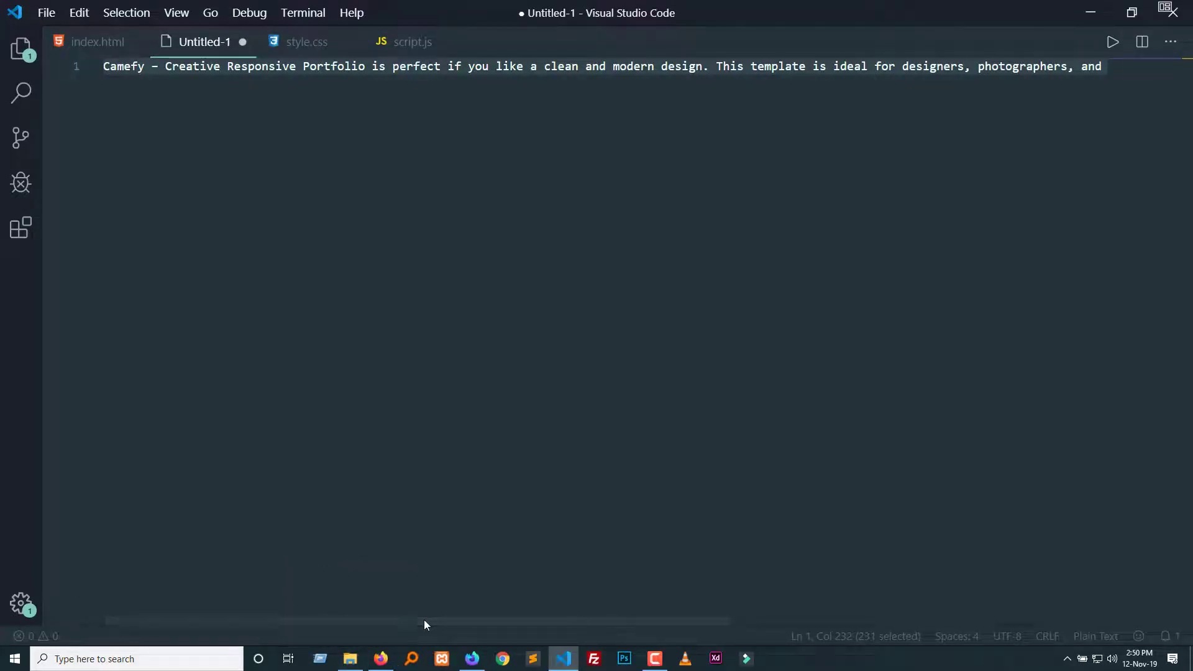
click(350, 658)
double_click(152, 160)
drag(138, 198, 744, 44)
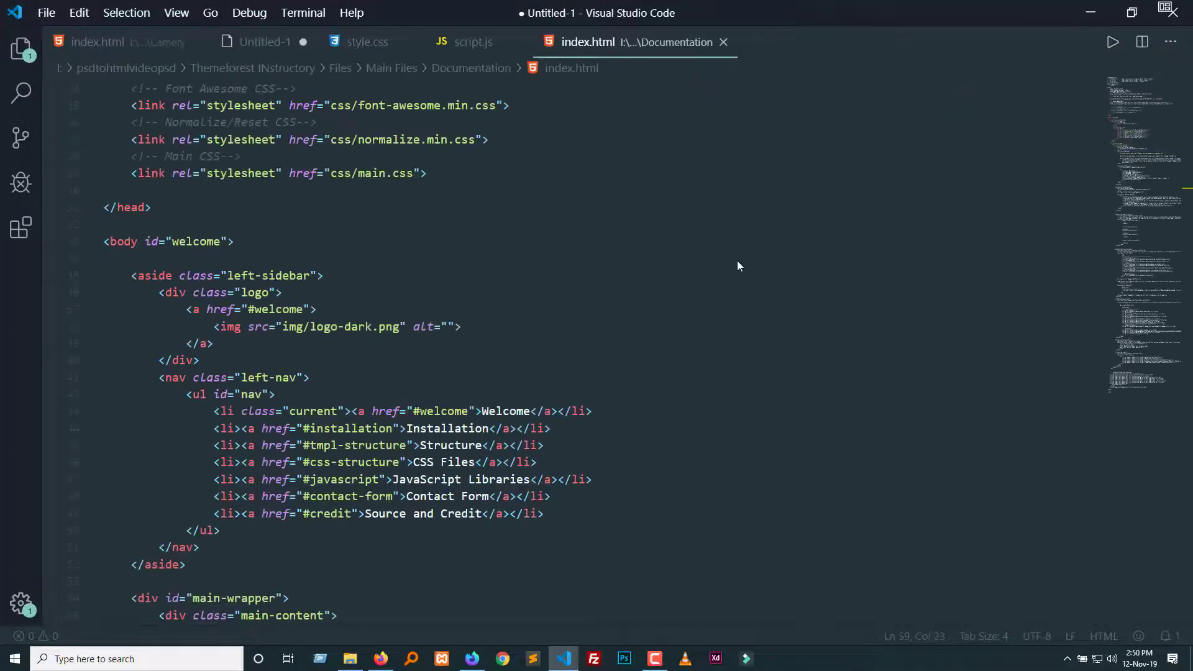
Copy the Template Features list markup from the documentation file into the upload form's HTML Description, below the introductory paragraph.
scroll(737, 259, down, 5)
click(737, 418)
scroll(737, 418, down, 5)
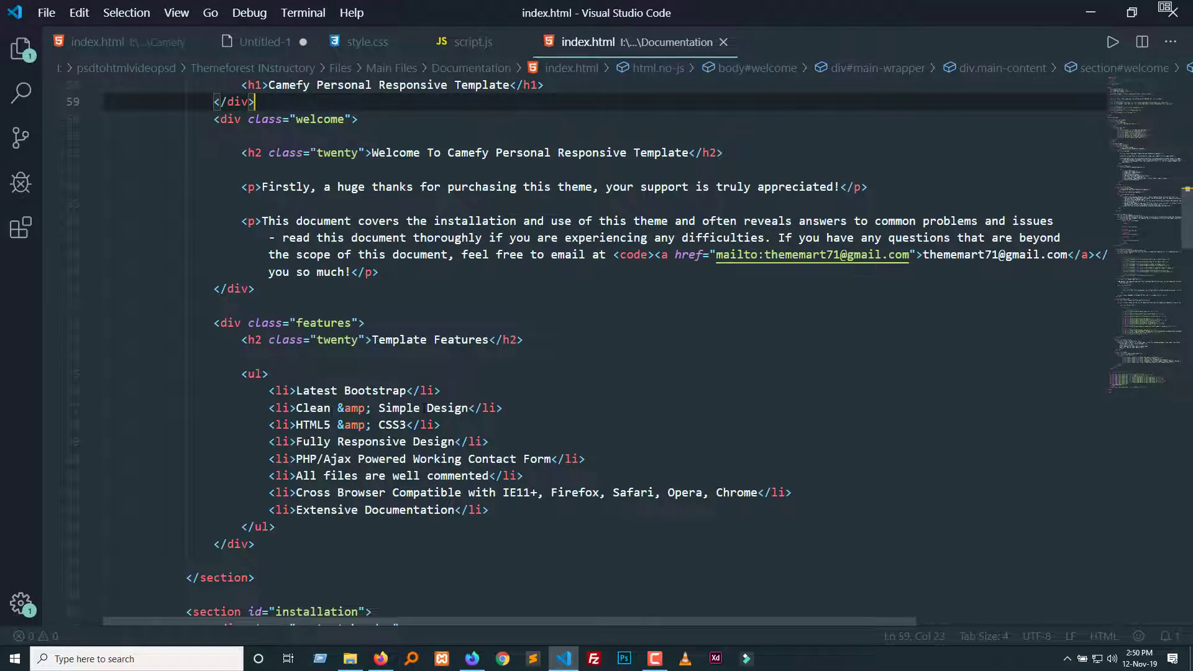
drag(241, 374, 275, 526)
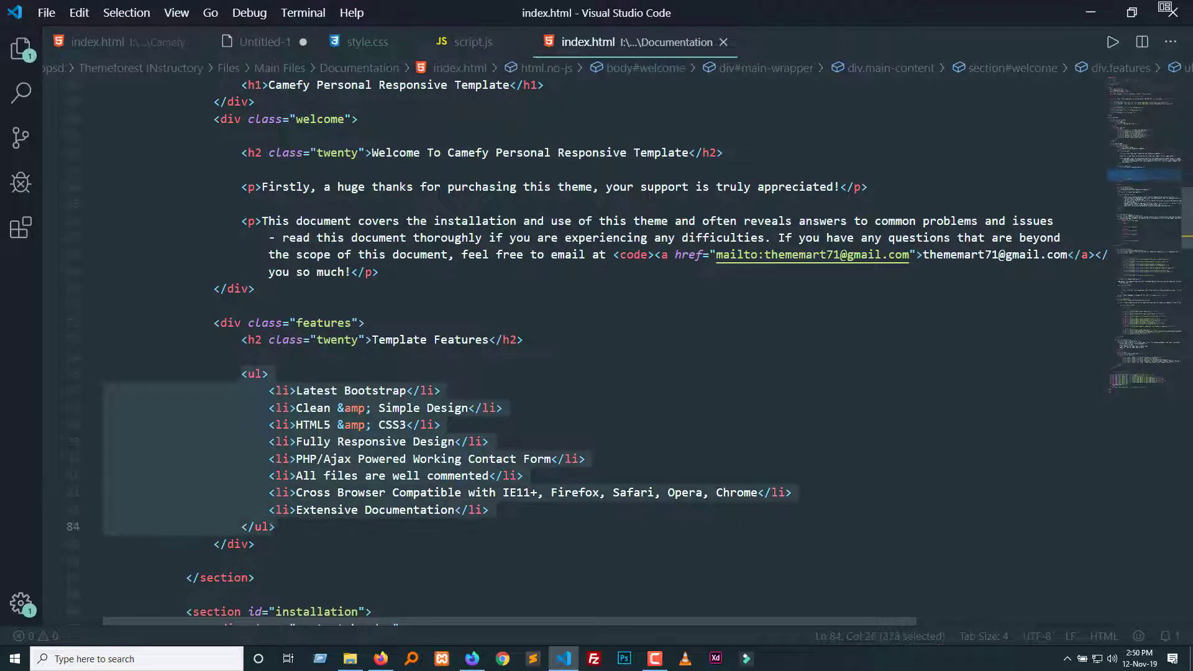
click(472, 657)
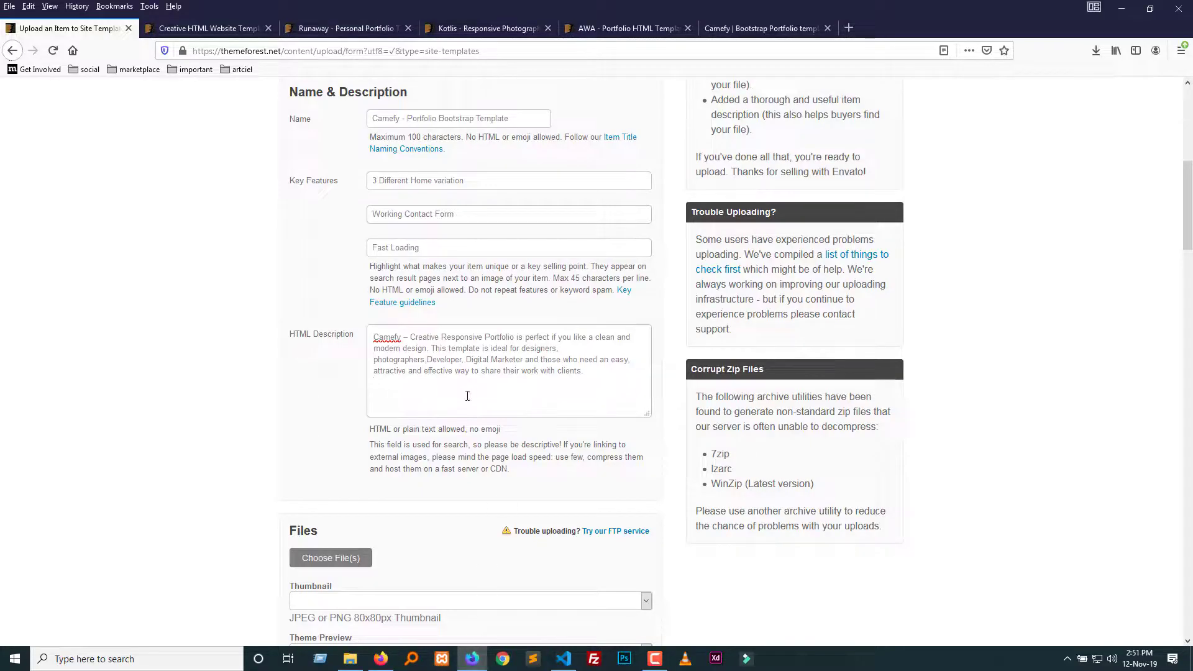
key(ctrl+v)
scroll(494, 396, up, 5)
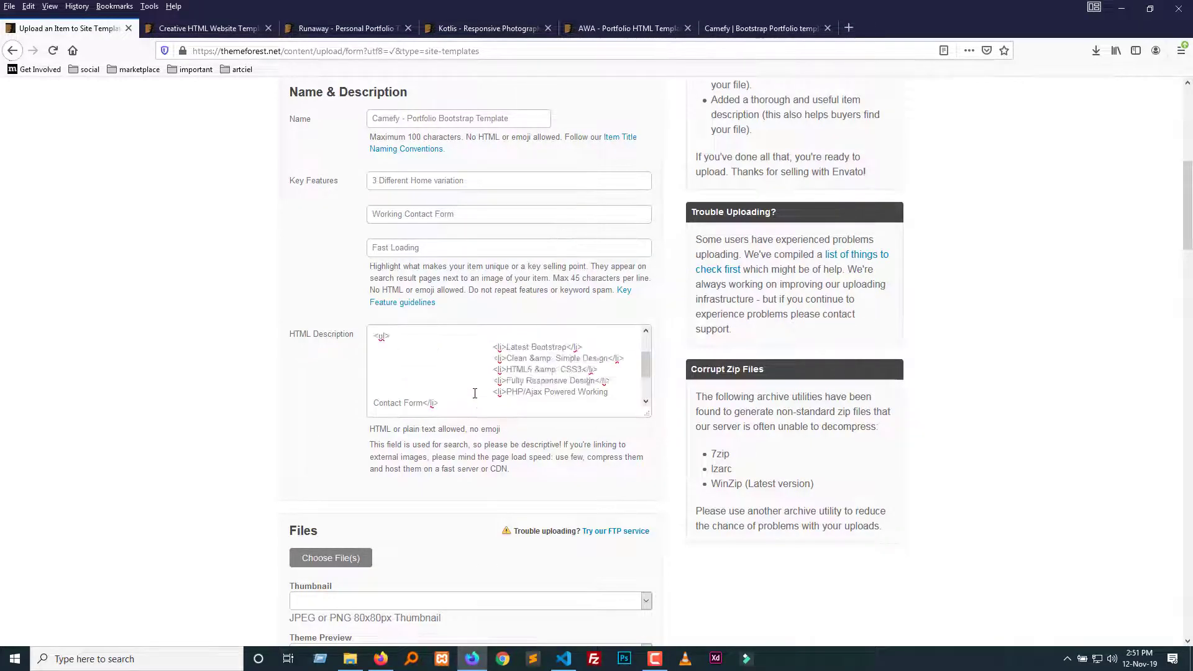
Outdent the selected Template Features list in the documentation's index.html in Visual Studio Code until its ul tags start at the line beginning.
click(563, 658)
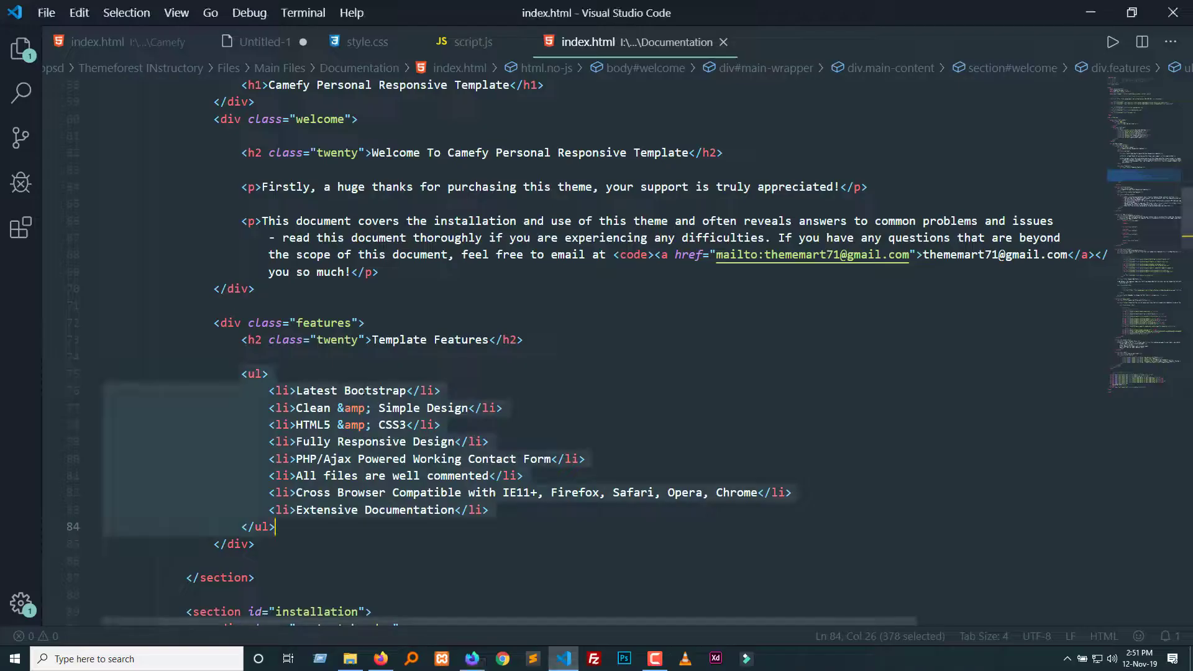
key(shift+Tab)
key(shift+Tab)
key(shift+Tab)
key(shift+Tab)
key(shift+Tab)
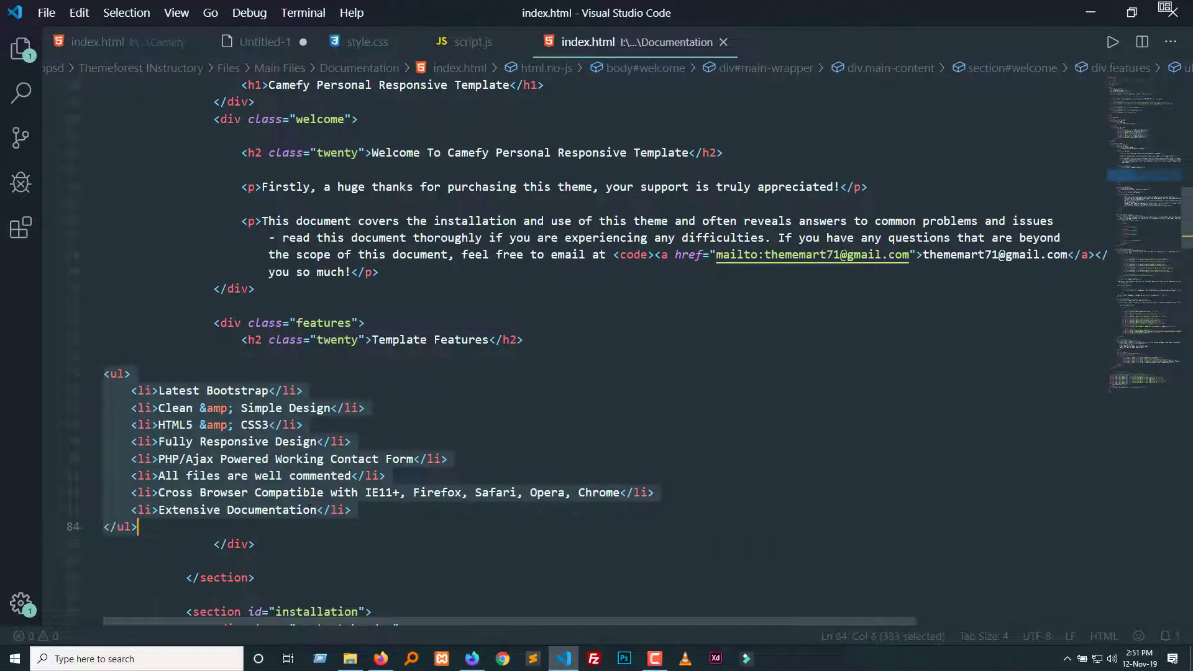
Put the outdented features list into the upload form's HTML Description below the introductory paragraph, in place of the indented version.
click(380, 657)
key(alt+Tab)
click(472, 658)
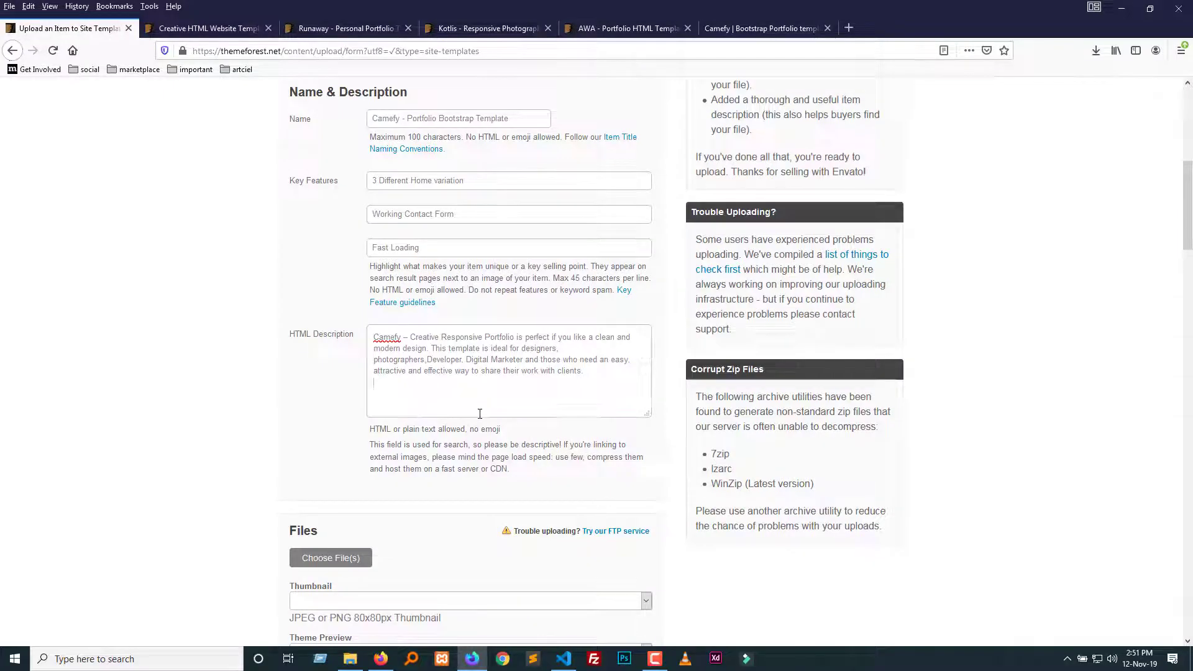
click(446, 405)
key(ctrl+v)
scroll(425, 383, up, 5)
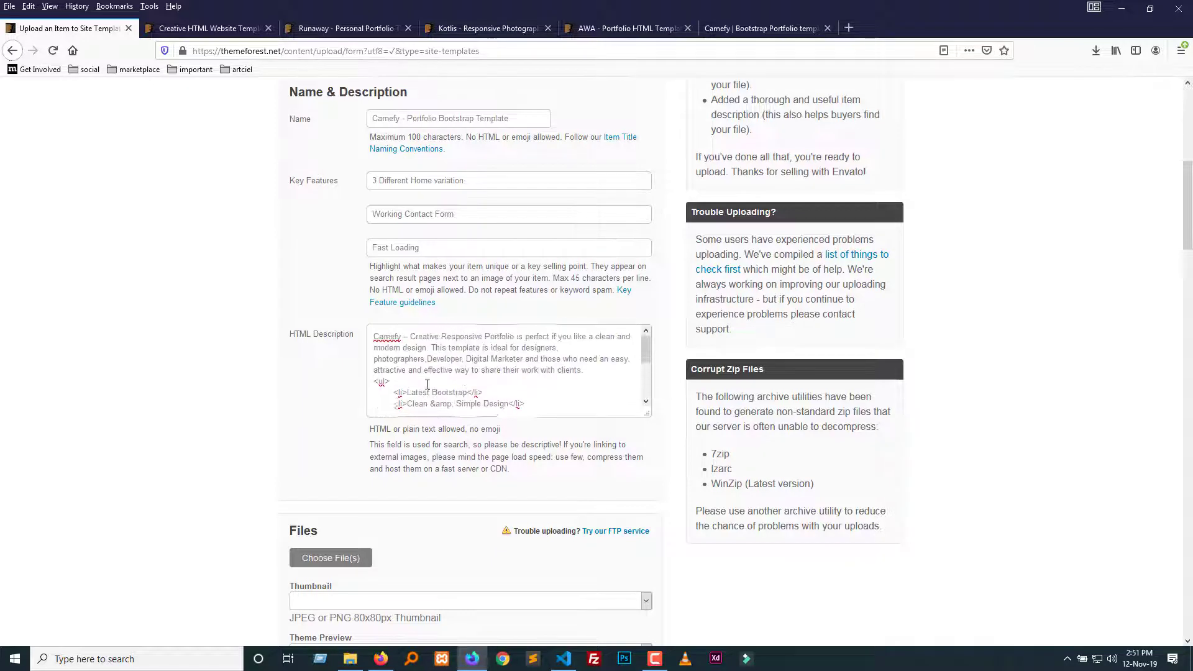
Copy the "Template Features" h2 heading from the documentation file onto a new line above the features list in the HTML Description.
click(585, 372)
key(Return)
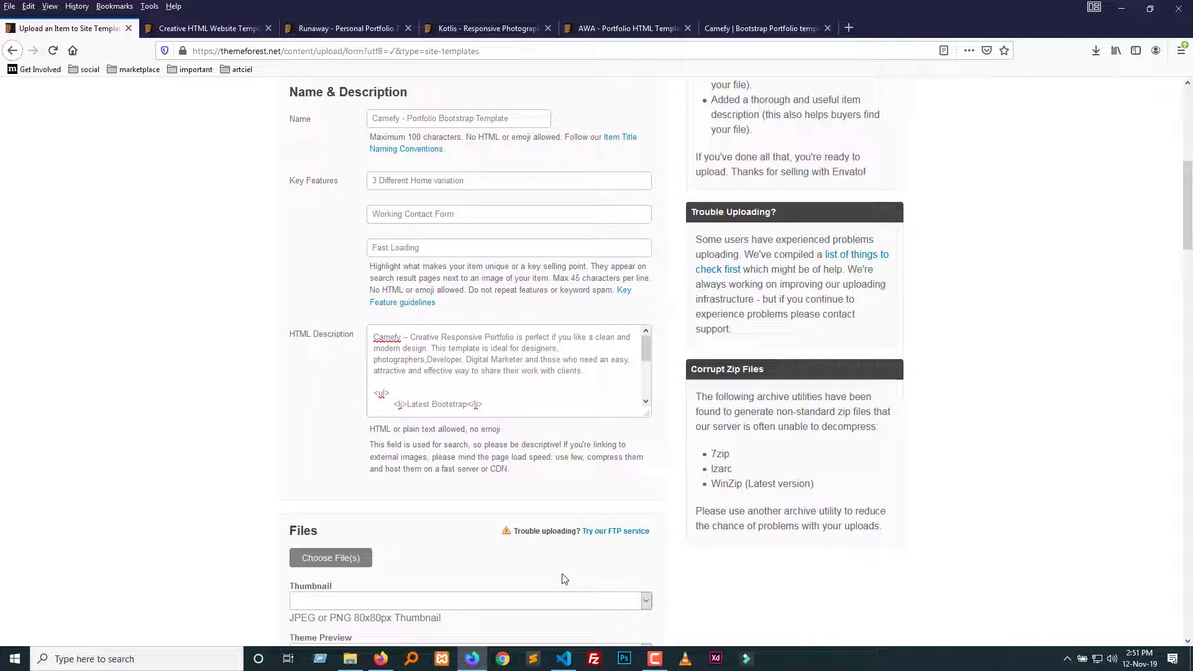
click(564, 658)
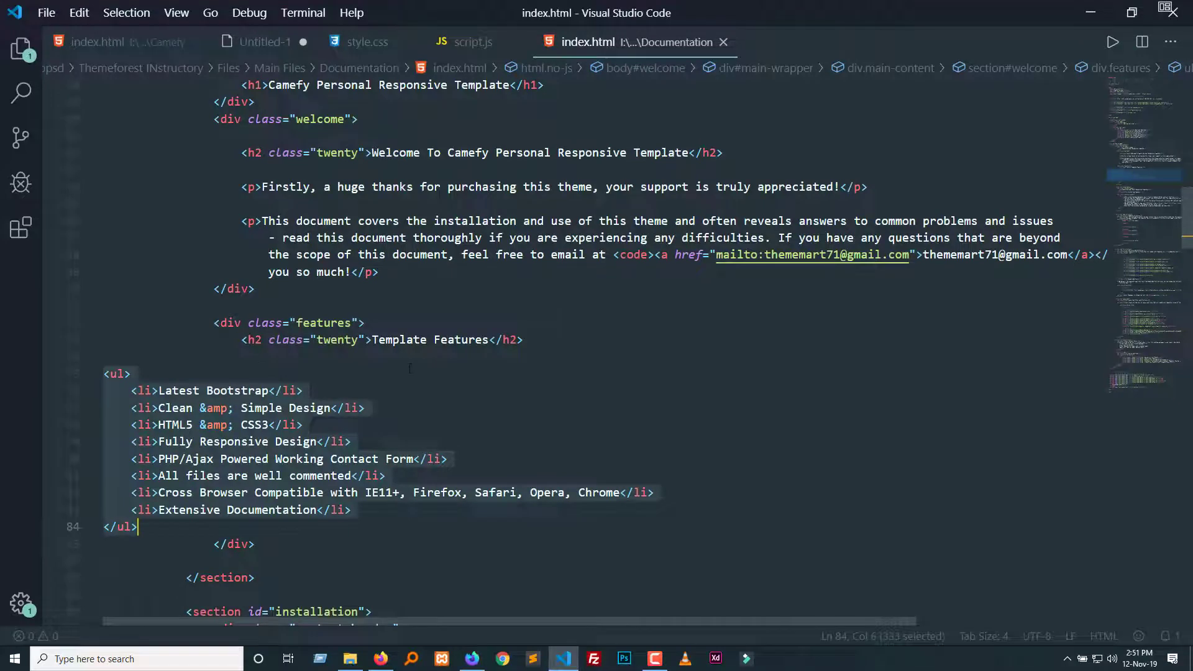
drag(524, 339, 238, 342)
key(ctrl+c)
click(472, 658)
key(ctrl+v)
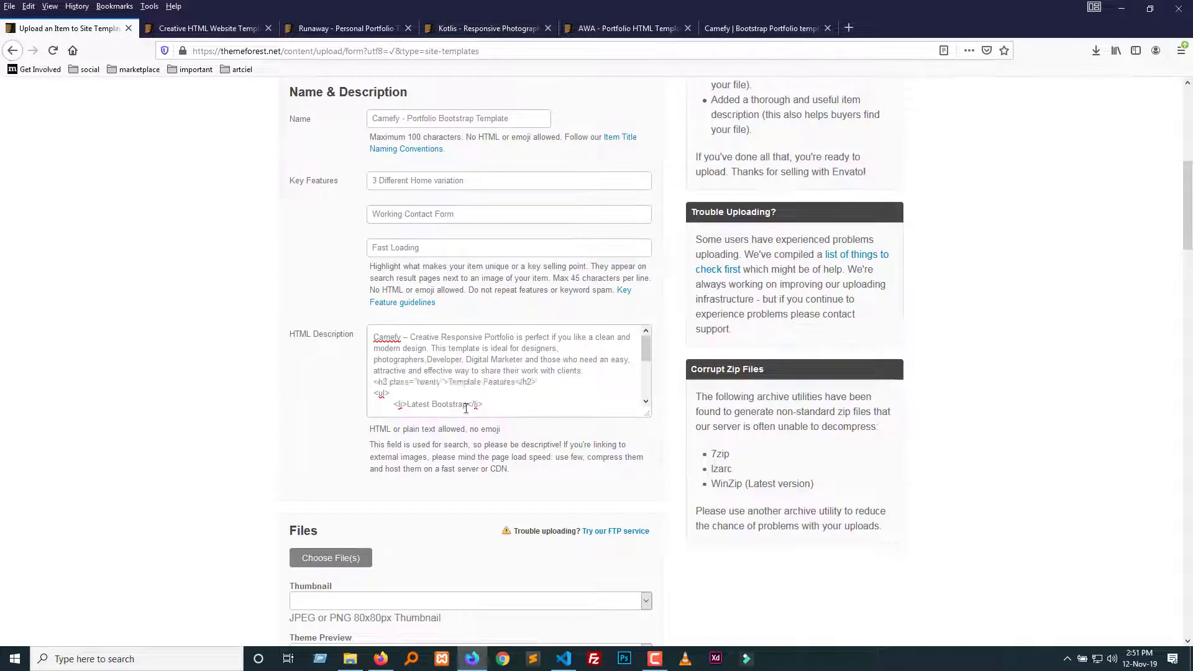
Reduce the "Template Features" heading's opening tag to a plain <h2> and add a <br> line above the heading.
drag(386, 382, 445, 382)
key(BackSpace)
key(BackSpace)
text(2)
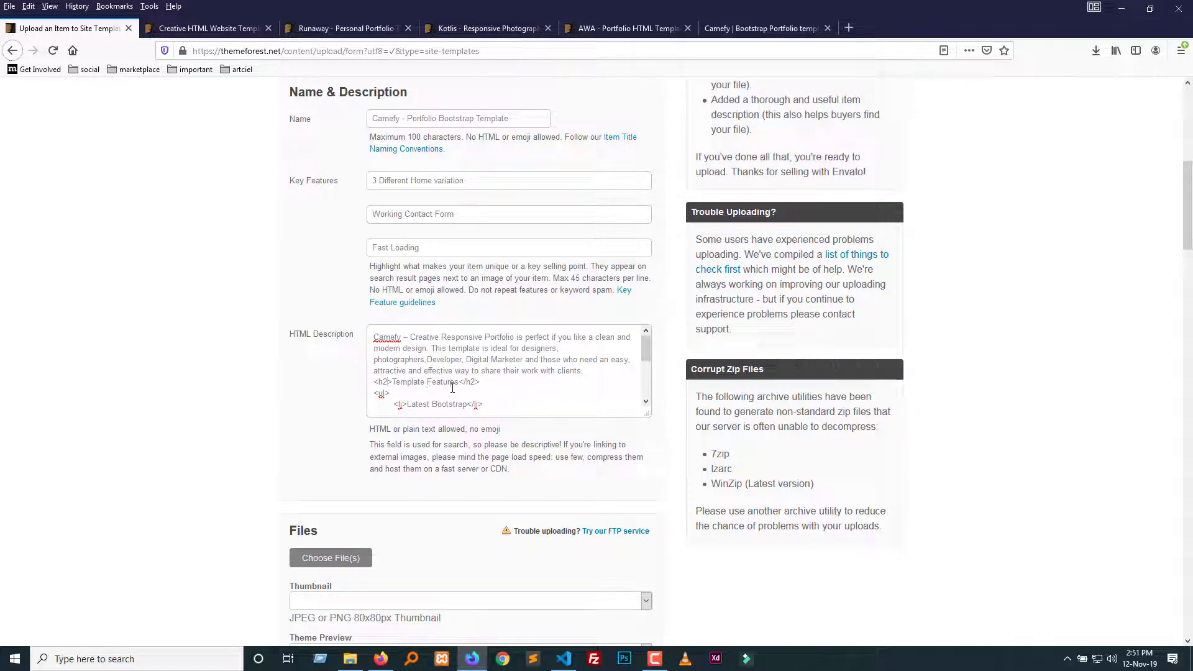
click(588, 370)
key(Return)
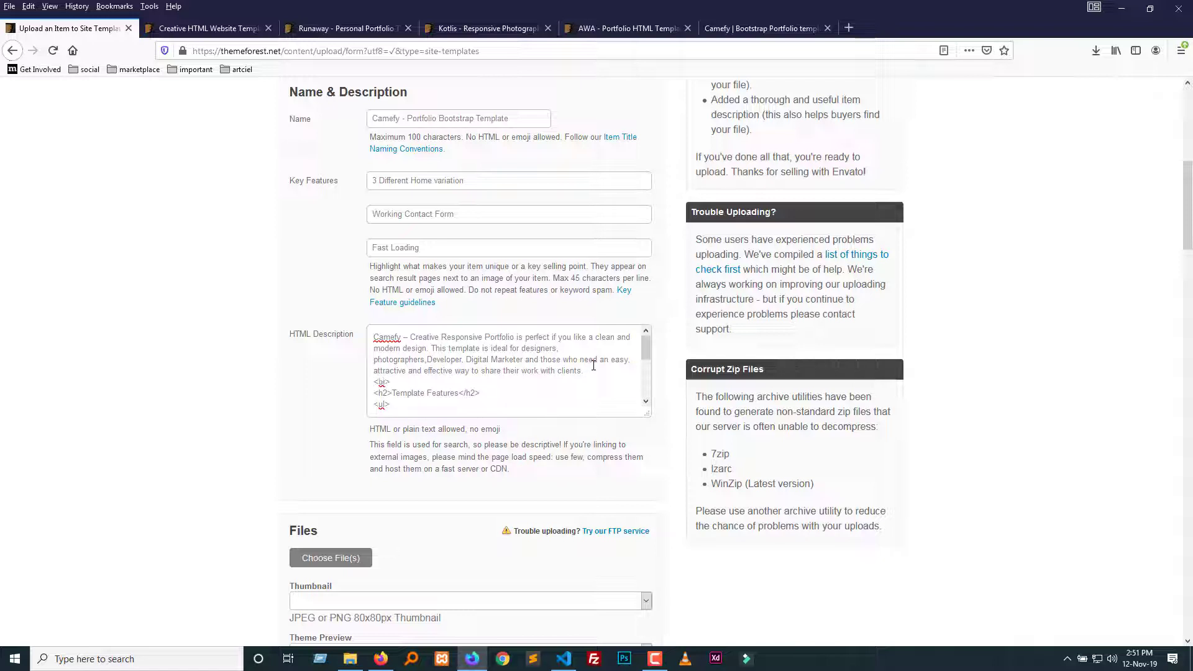
Copy the "Source and Credit" heading from the documentation's credit section to the end of the HTML Description, separated by a blank line.
scroll(557, 357, down, 3)
scroll(582, 240, down, 1)
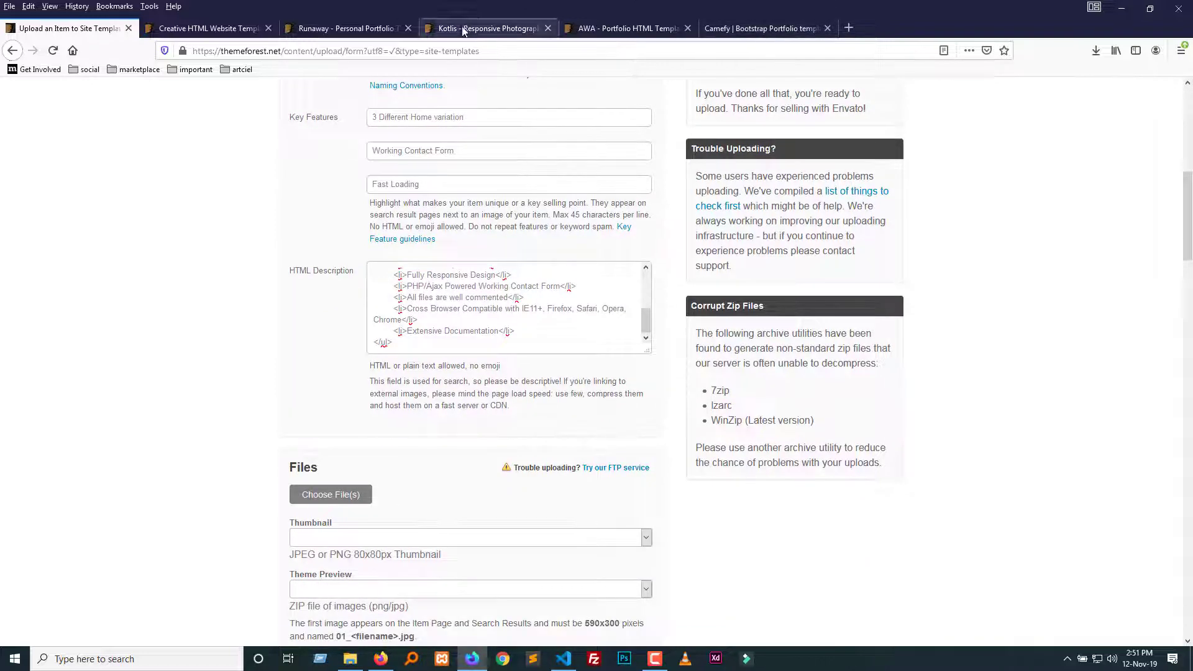
click(563, 658)
scroll(559, 311, down, 5)
scroll(521, 392, down, 15)
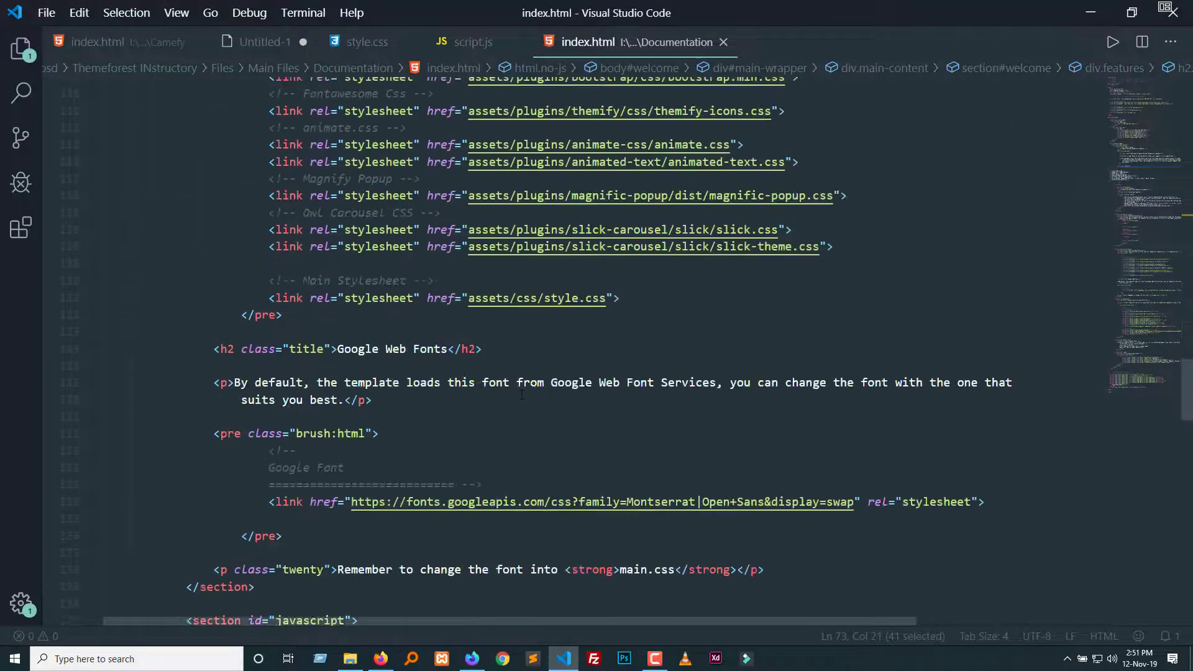
scroll(521, 392, down, 15)
scroll(521, 392, down, 5)
scroll(521, 393, up, 4)
drag(214, 251, 272, 403)
drag(455, 250, 214, 250)
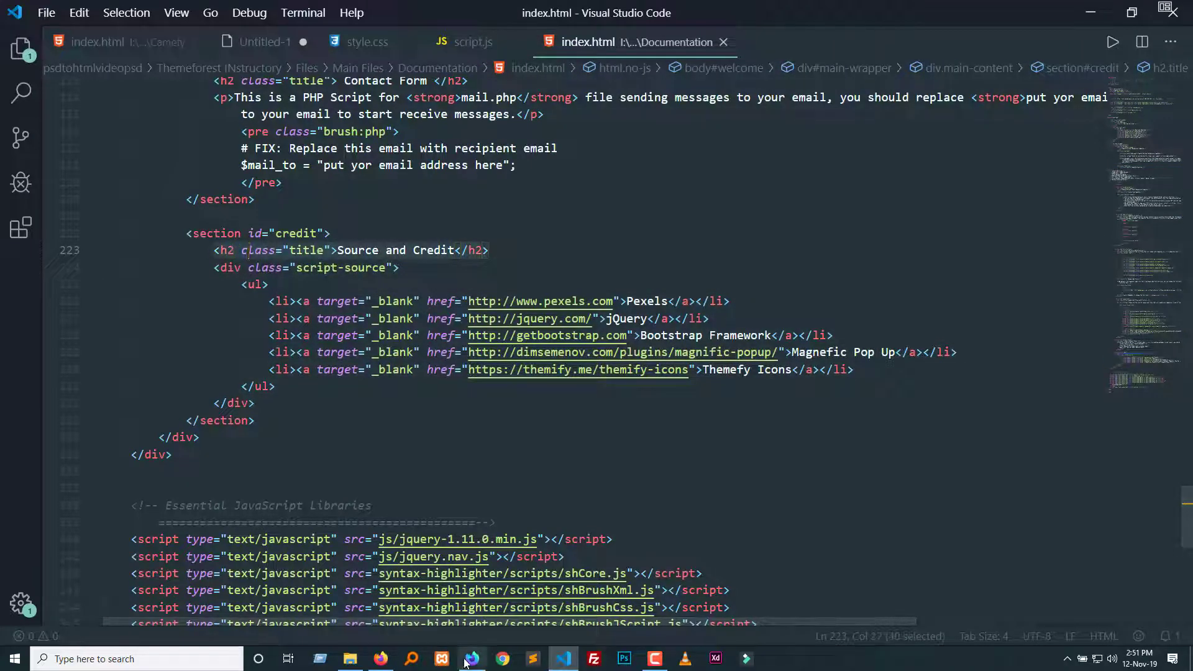
click(471, 658)
click(411, 346)
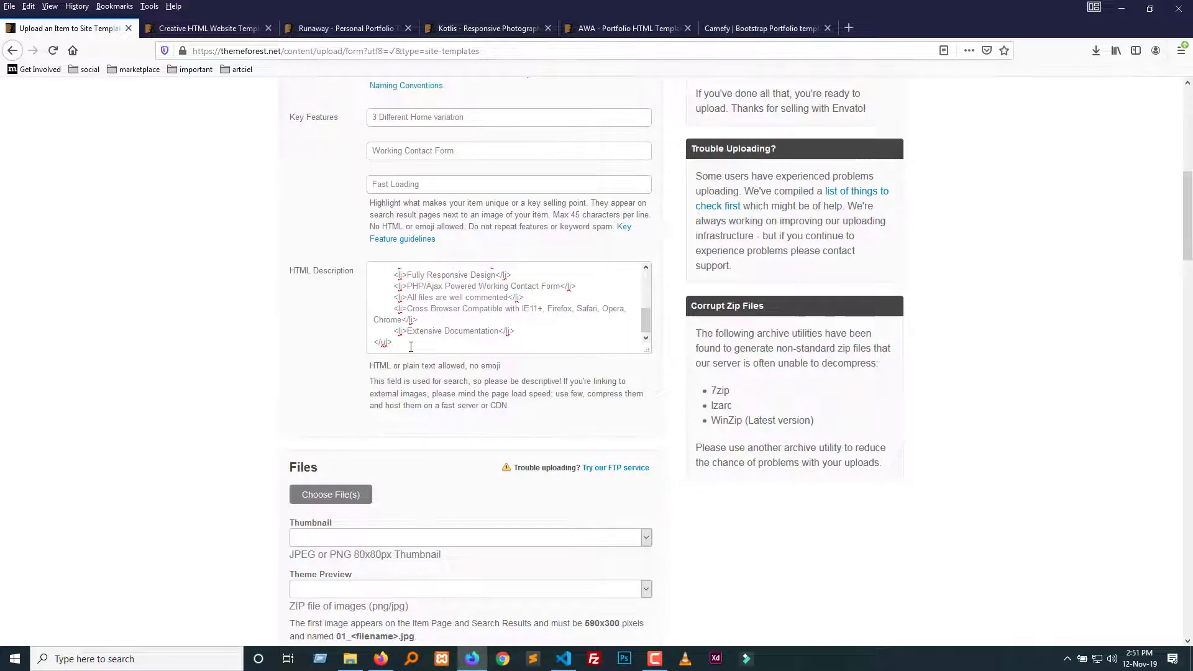
key(Return)
key(Return)
text(<h2 class="title">Source and Credit</h2>)
Remove the title class from the "Source and Credit" heading and change its tags to h4.
drag(388, 342, 438, 342)
key(BackSpace)
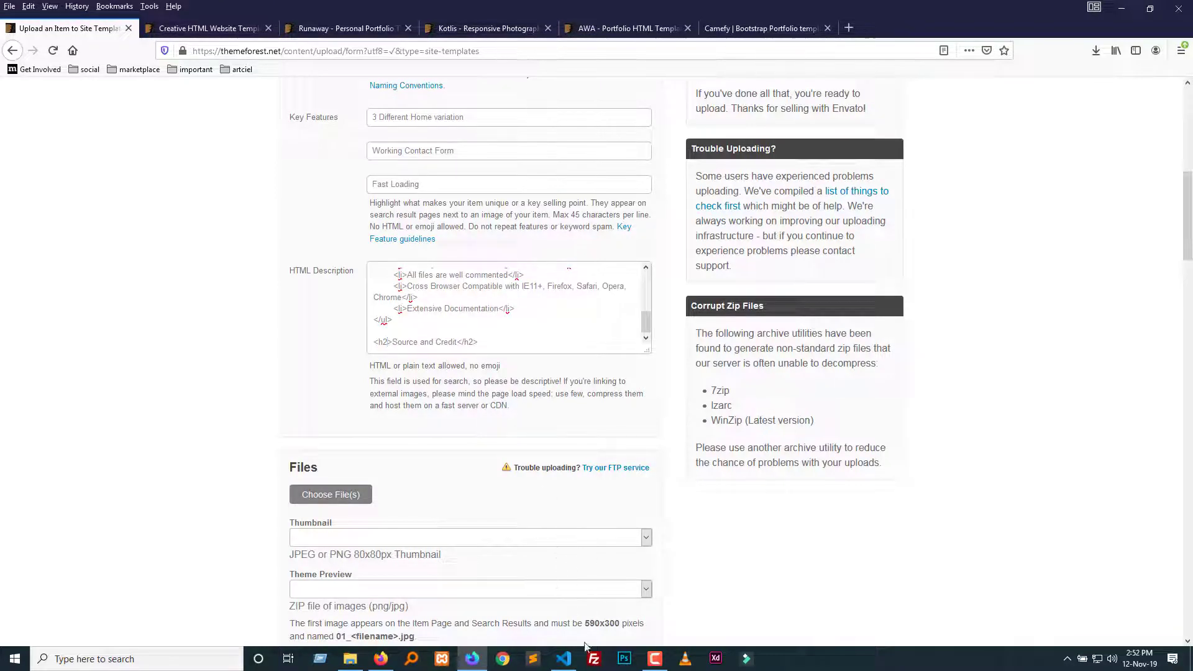
key(BackSpace)
text(4)
Outdent the credit links list in the documentation file and copy it below the "Source and Credit" heading in the HTML Description.
click(563, 658)
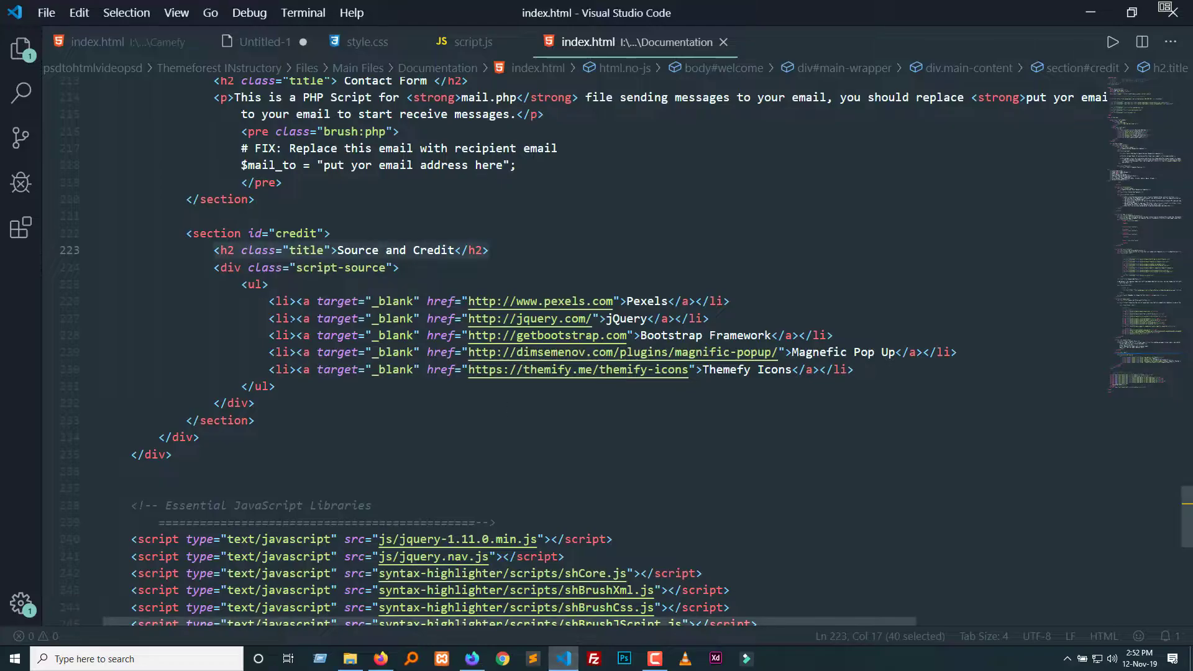
drag(243, 284, 288, 391)
key(shift+Tab)
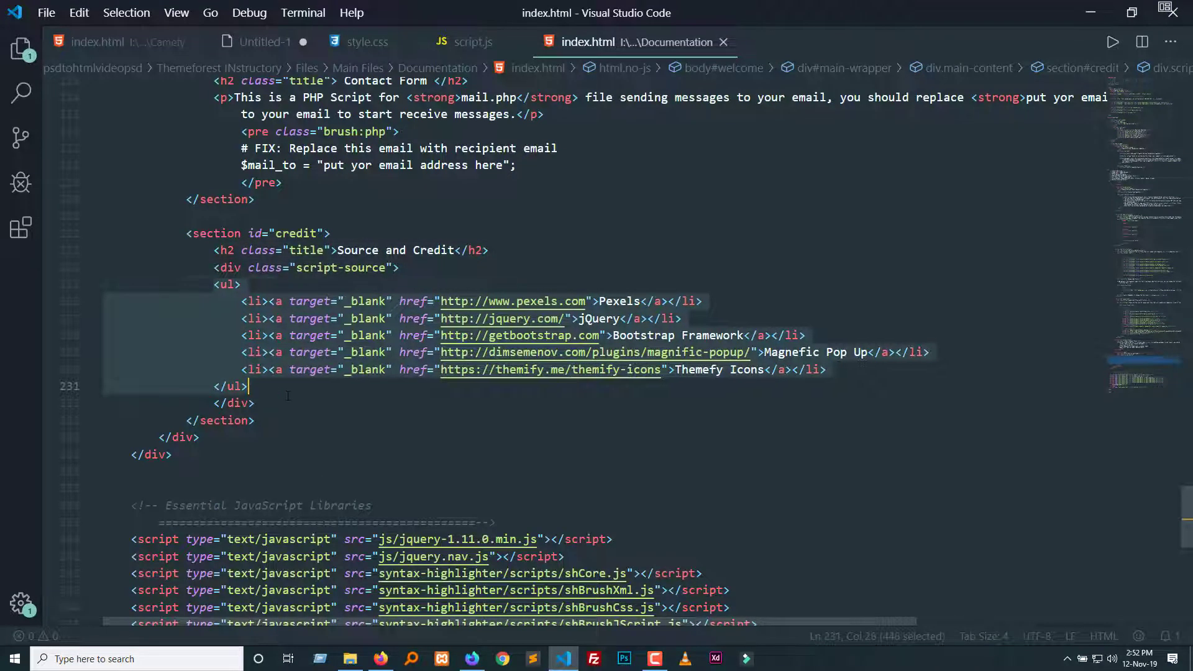
key(shift+Tab)
key(shift+Tab)
key(shift+Tab)
key(shift+Tab)
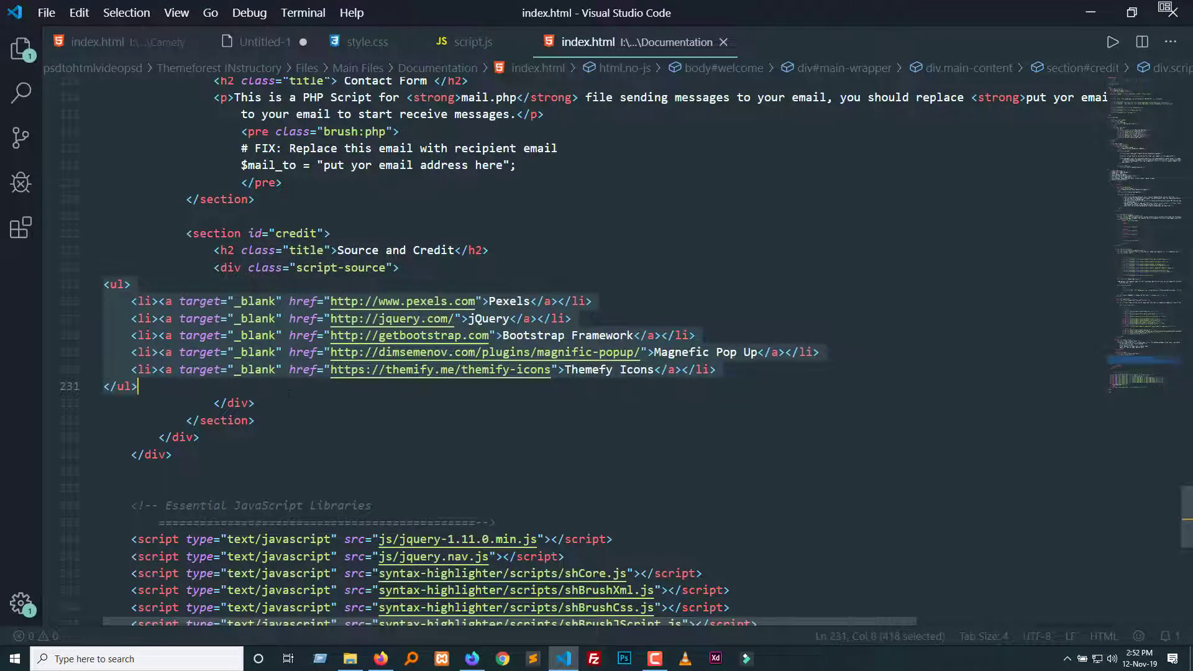
click(472, 658)
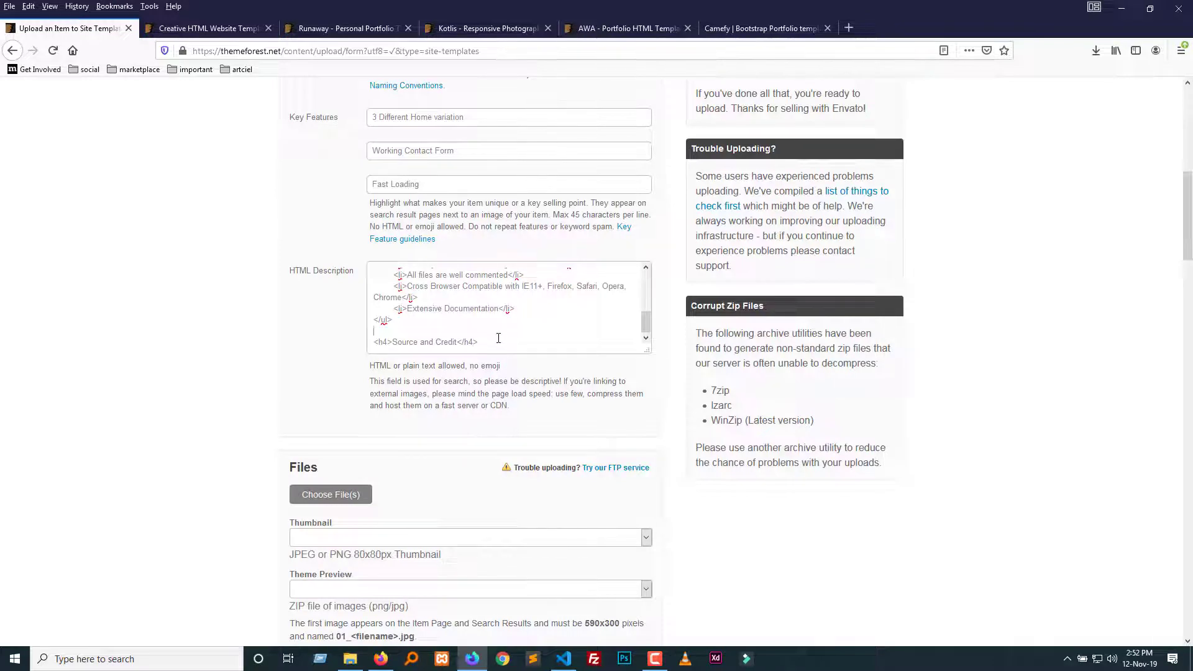
Copy the Note about demo images from the Kotlis item page to the end of the HTML Description.
key(ctrl+4)
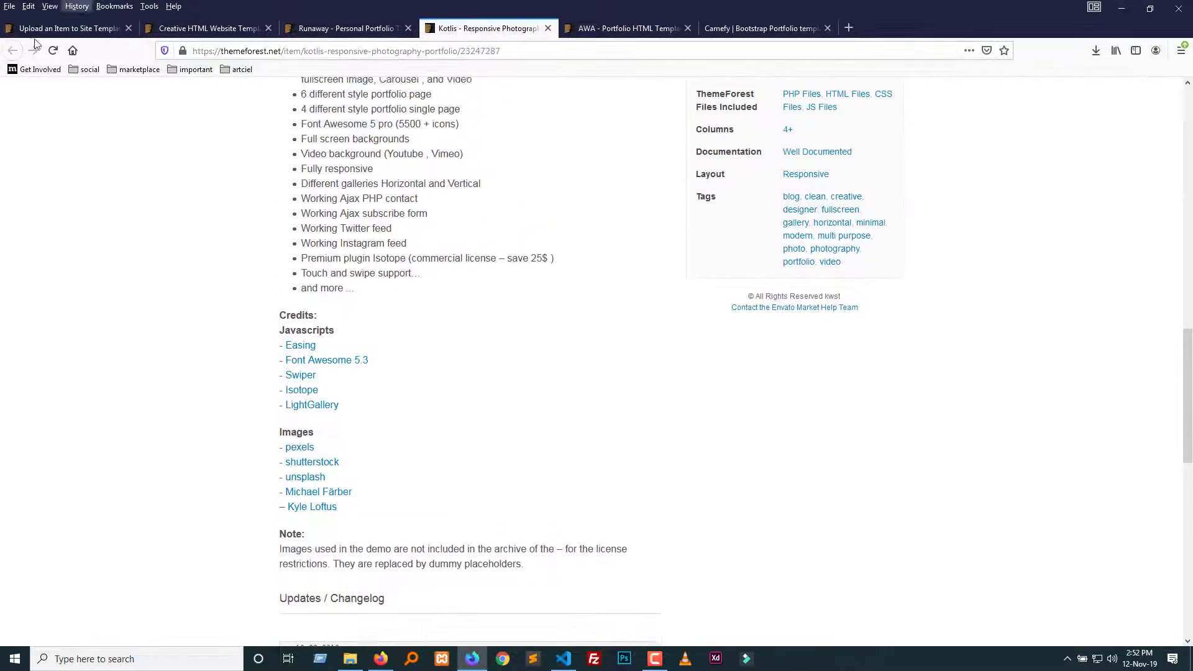
scroll(454, 426, down, 4)
drag(518, 386, 283, 355)
key(ctrl+c)
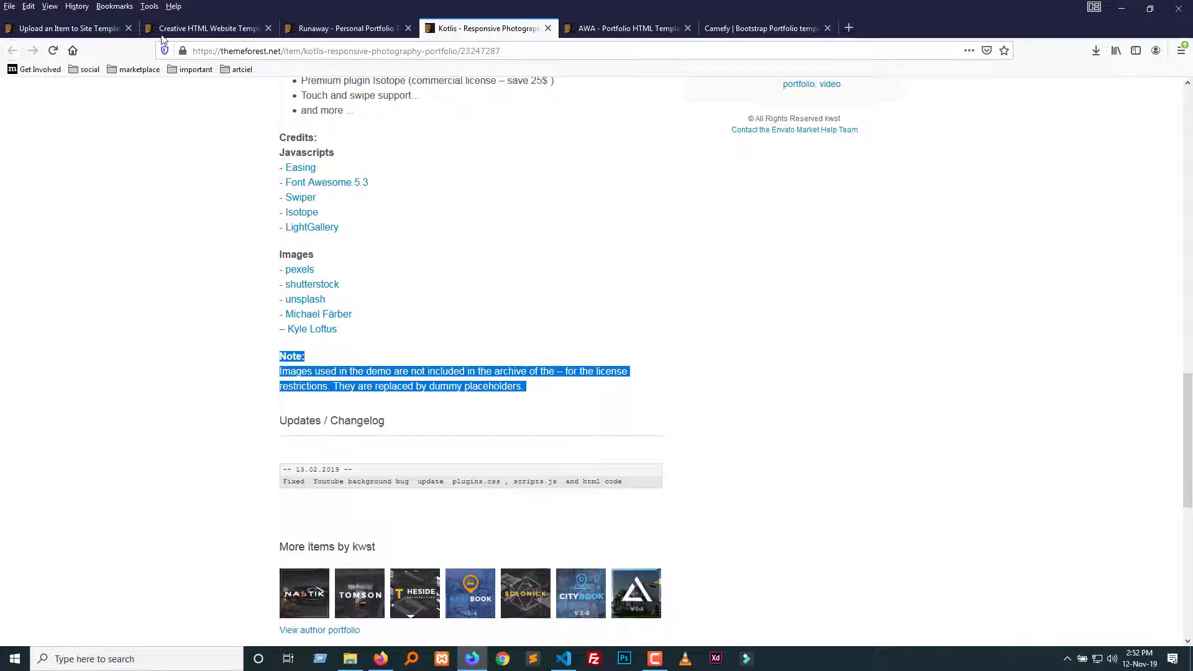
click(65, 28)
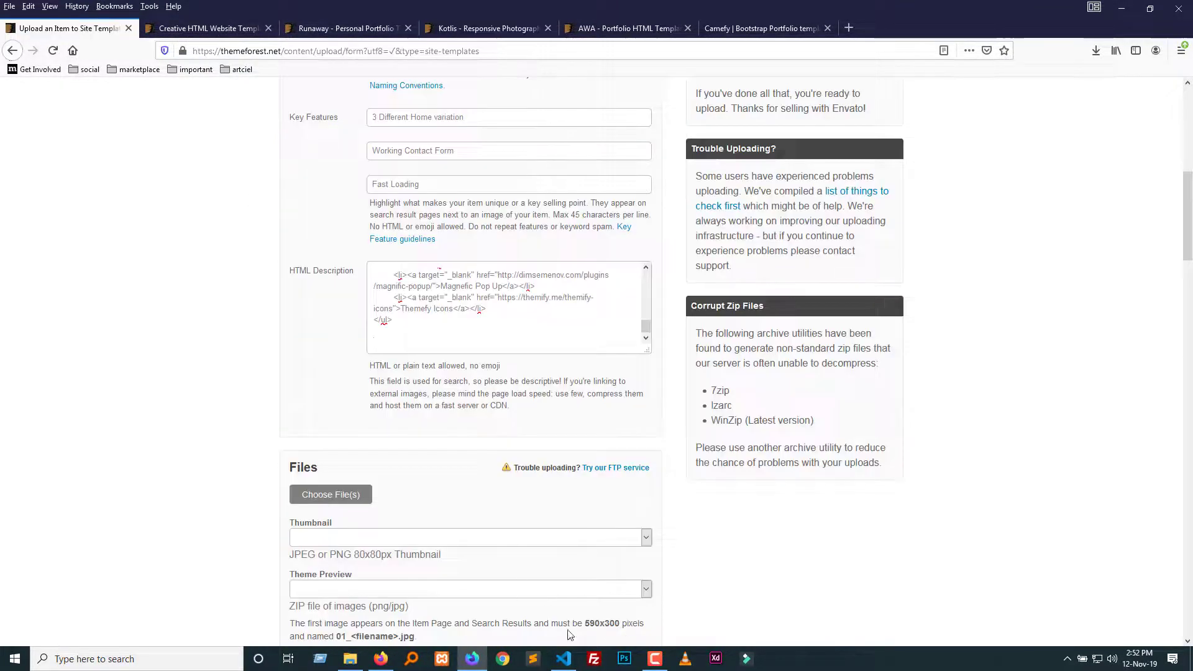
click(429, 351)
key(ctrl+v)
Turn the "Note:" line into an h4 heading and add a blank line below it.
double_click(402, 320)
key(BackSpace)
text(<h4>Note:)
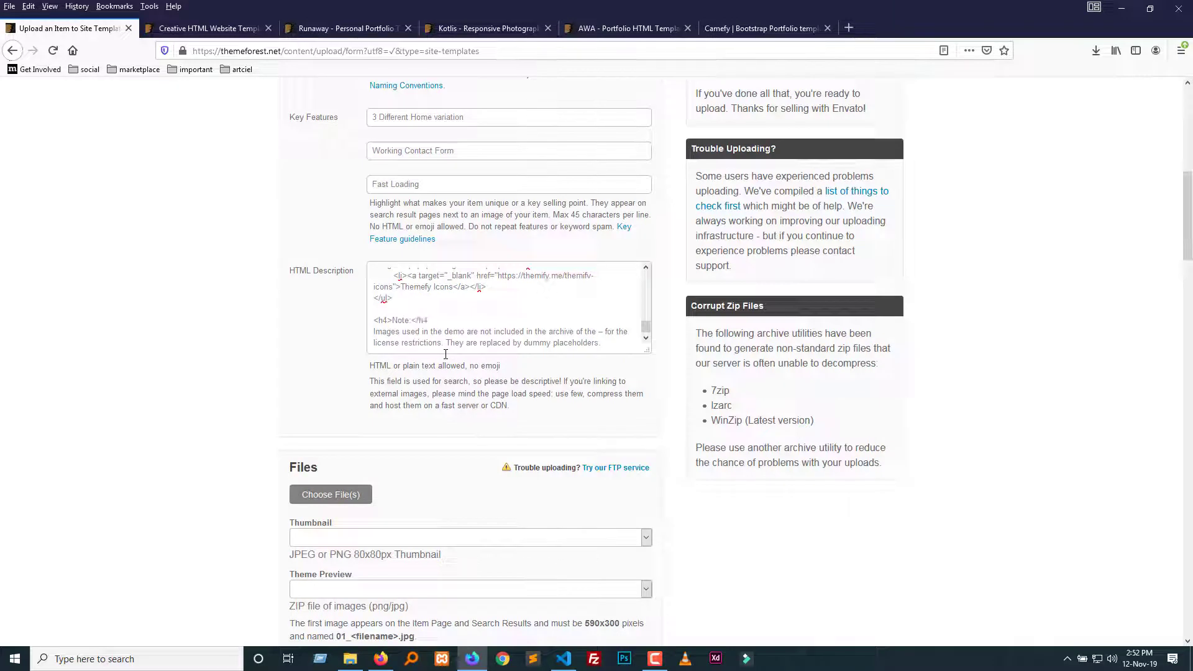
text(</h4>)
key(Return)
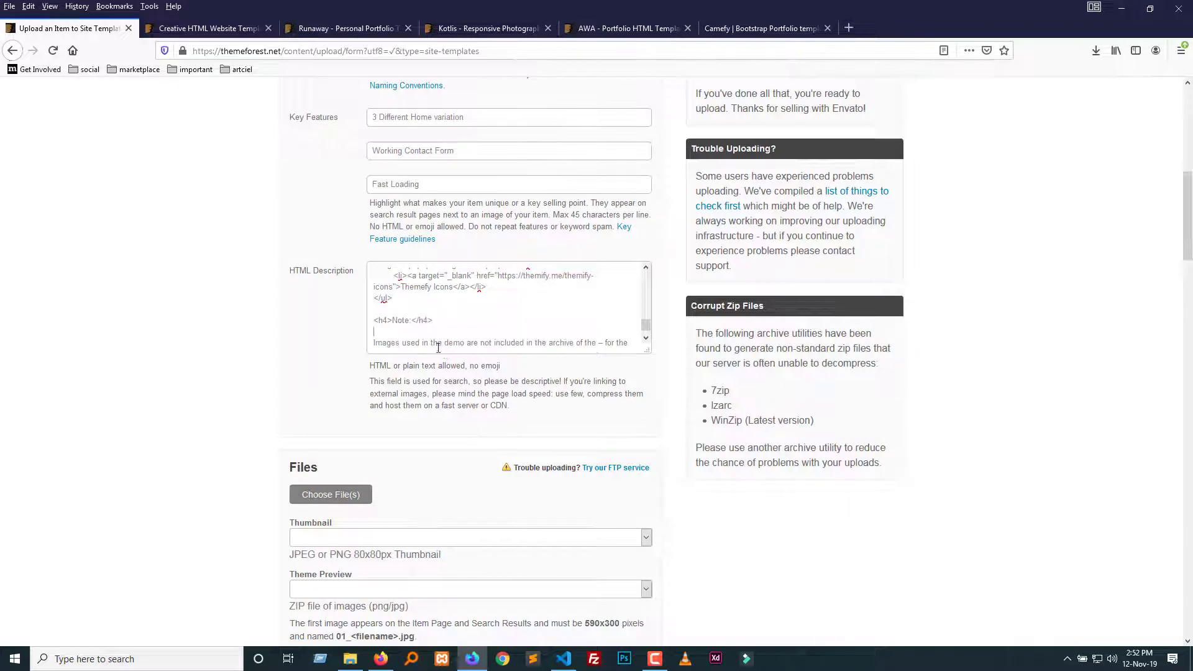
Wrap the sentences about the demo images in <p> and </p> tags.
scroll(424, 328, down, 1)
drag(600, 342, 373, 330)
key(ctrl+c)
key(BackSpace)
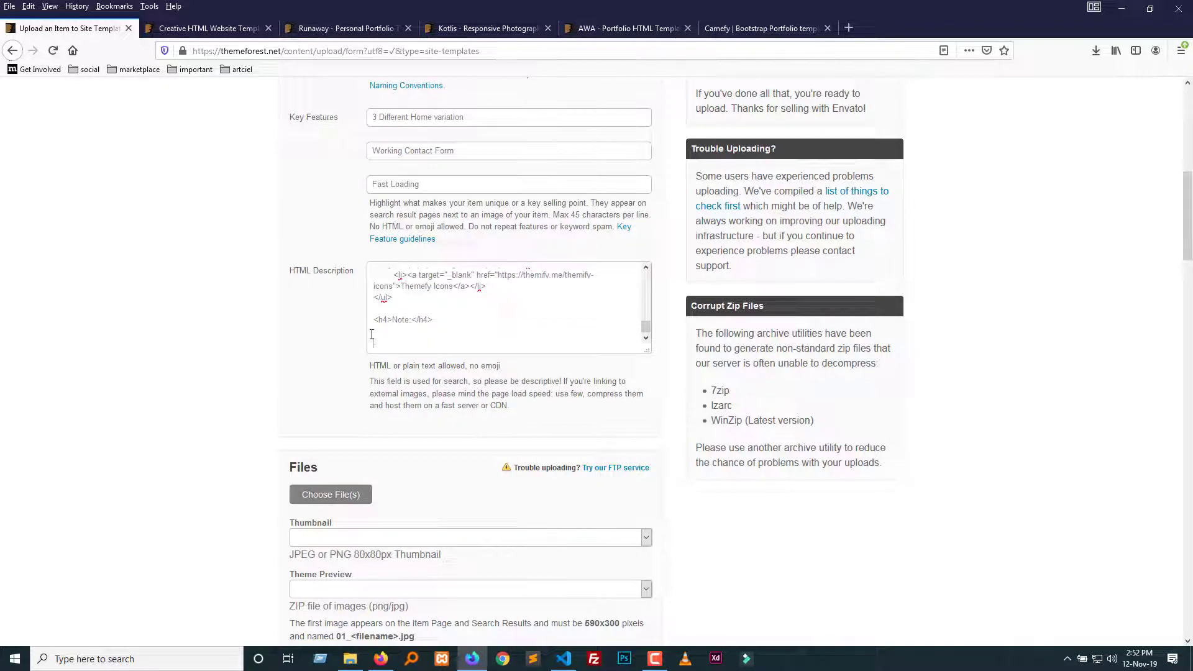
key(ctrl+v)
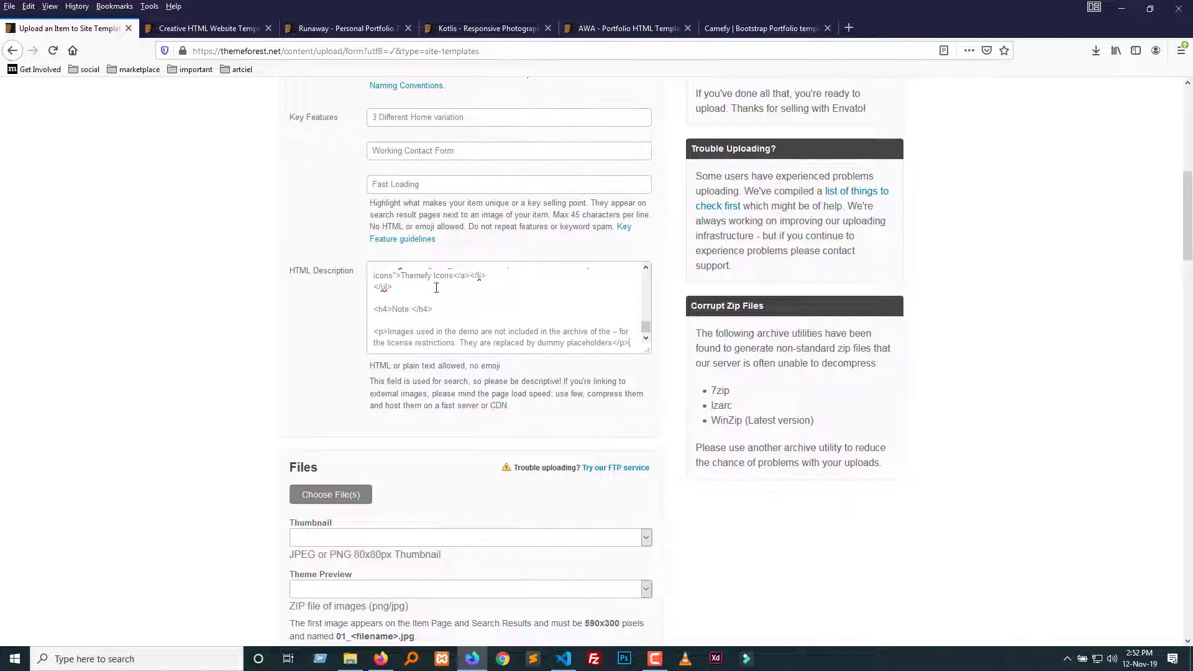
scroll(435, 285, up, 5)
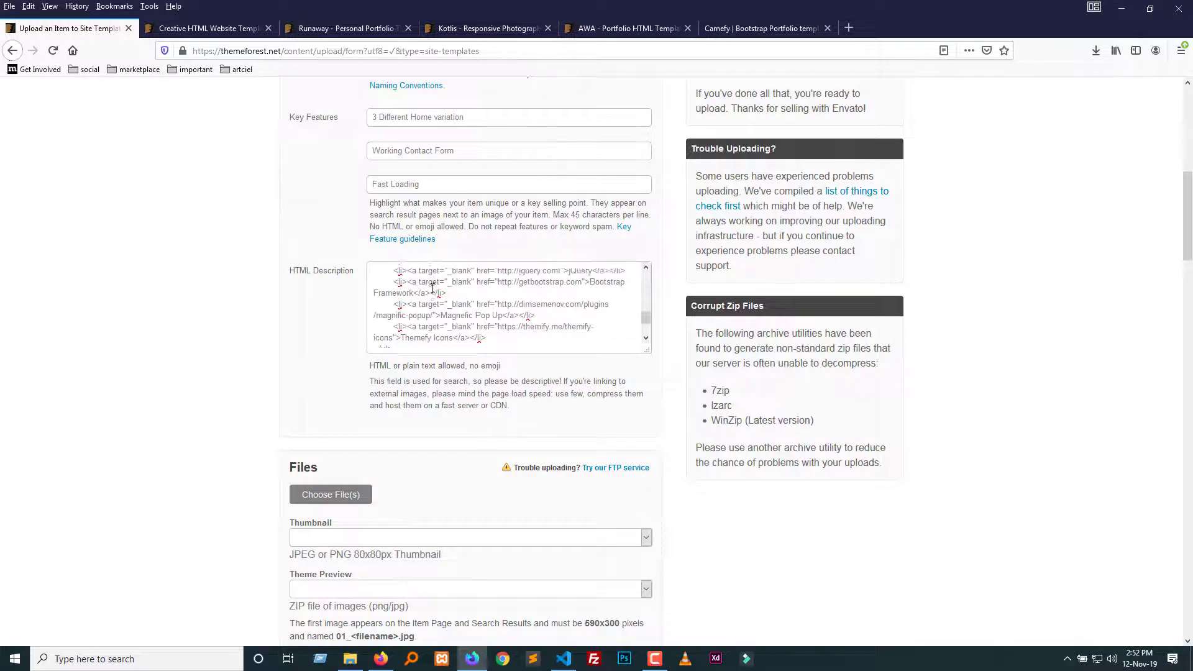
scroll(432, 300, down, 5)
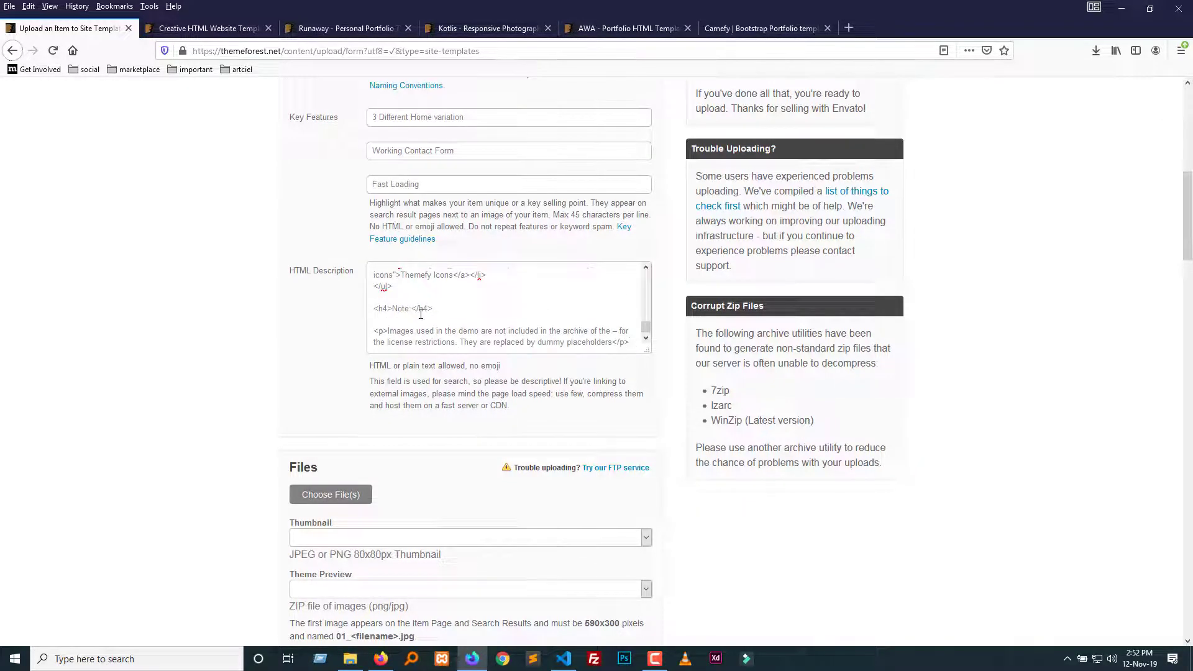
Add an h4 line reading "N:B: Its a Html template ." below the note, separated by a blank line.
key(Return)
key(Return)
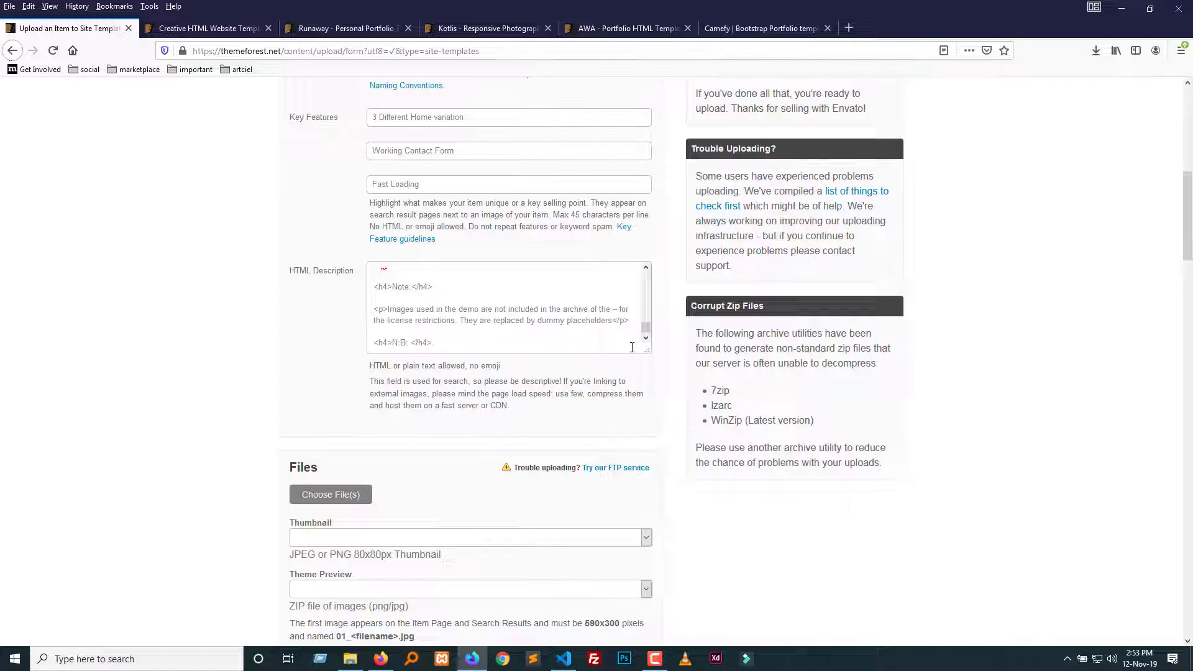
text(Himl template .)
scroll(530, 308, down, 2)
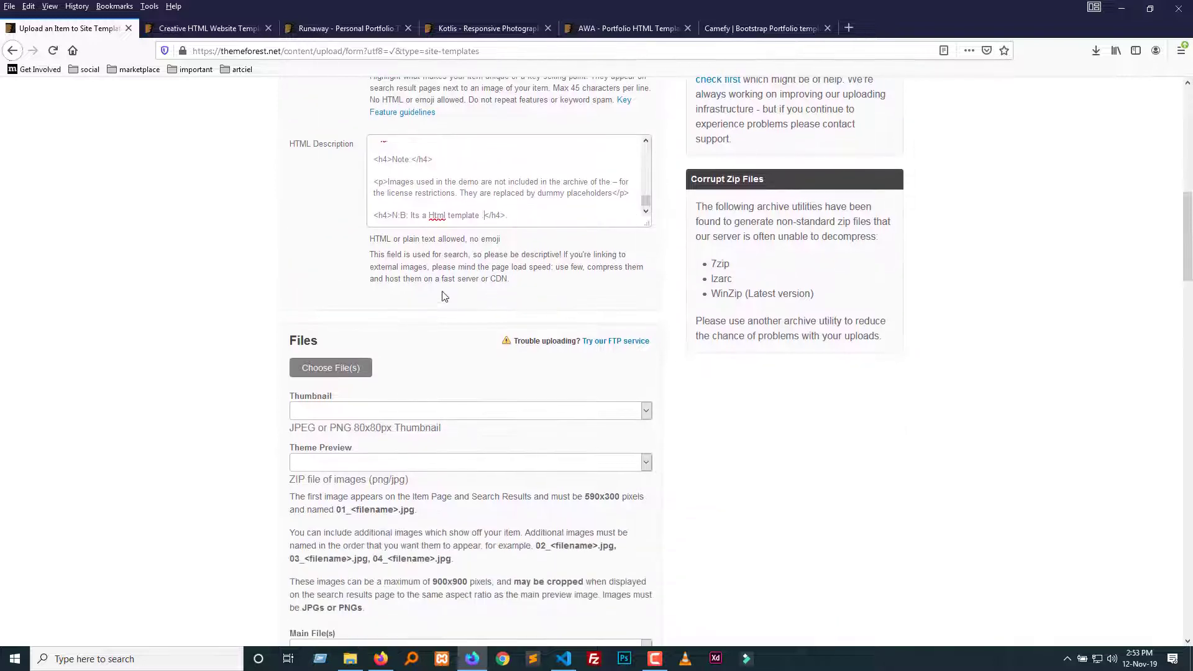
scroll(414, 205, down, 2)
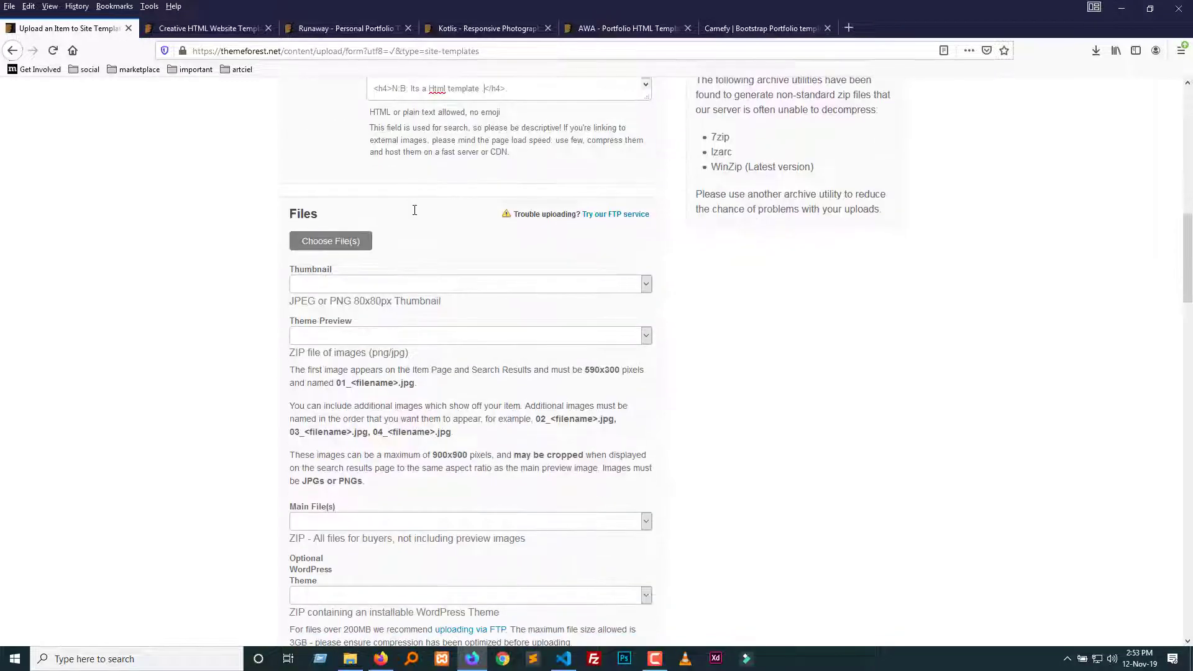
click(331, 241)
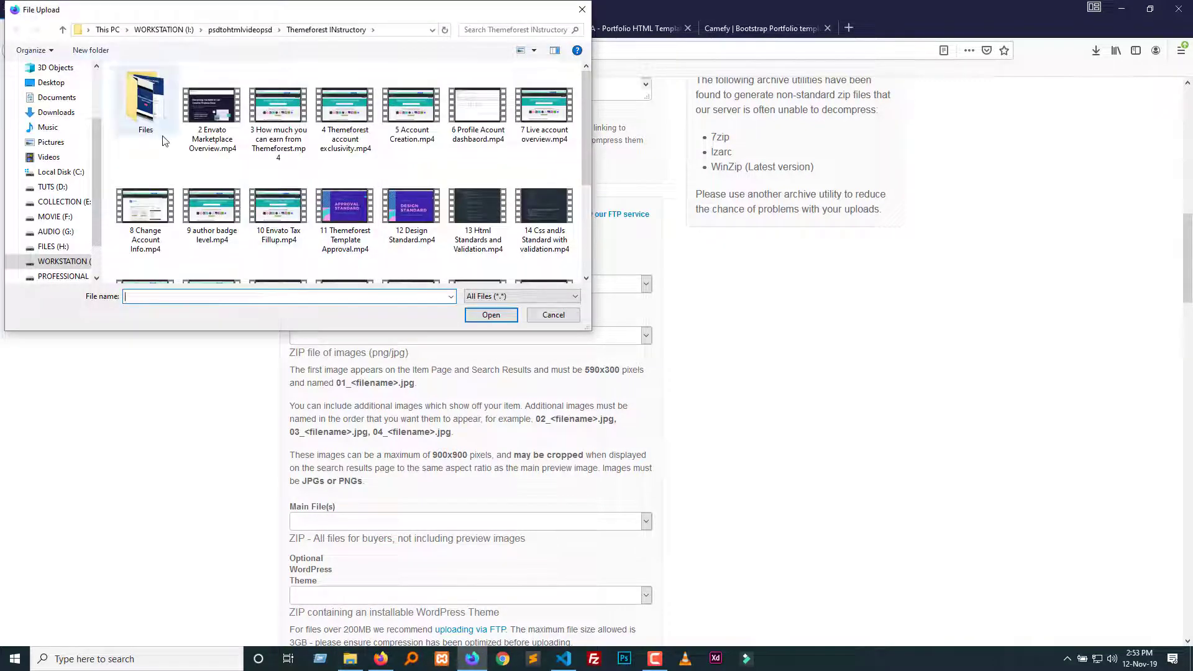
key(alt+Tab)
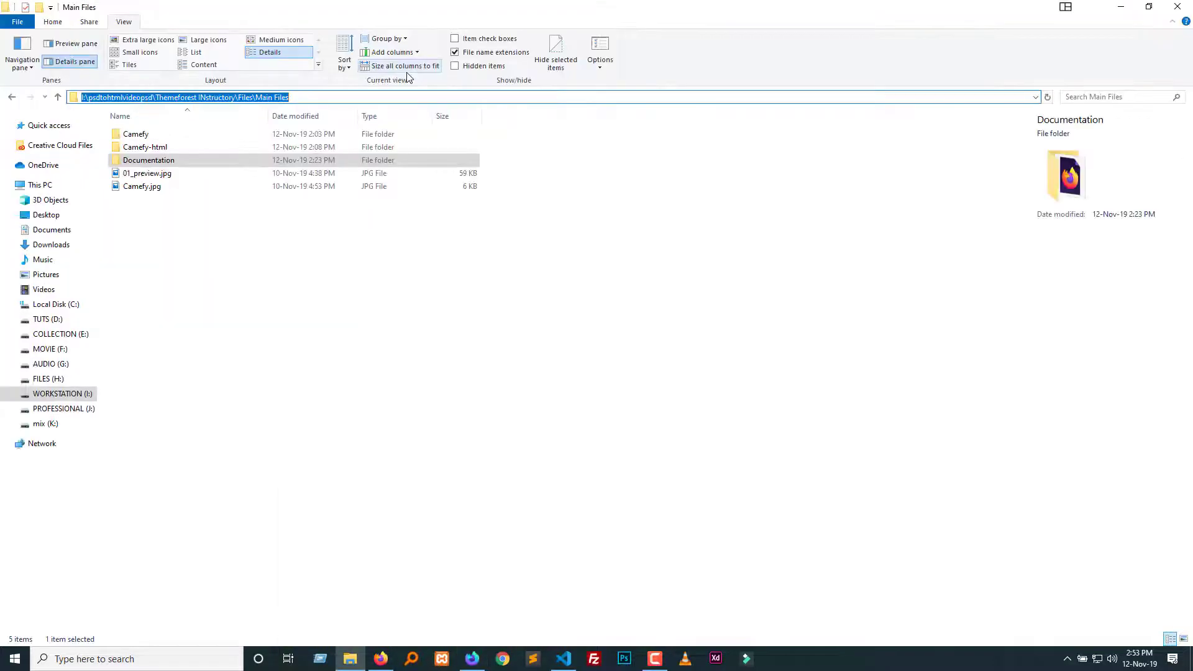
click(472, 658)
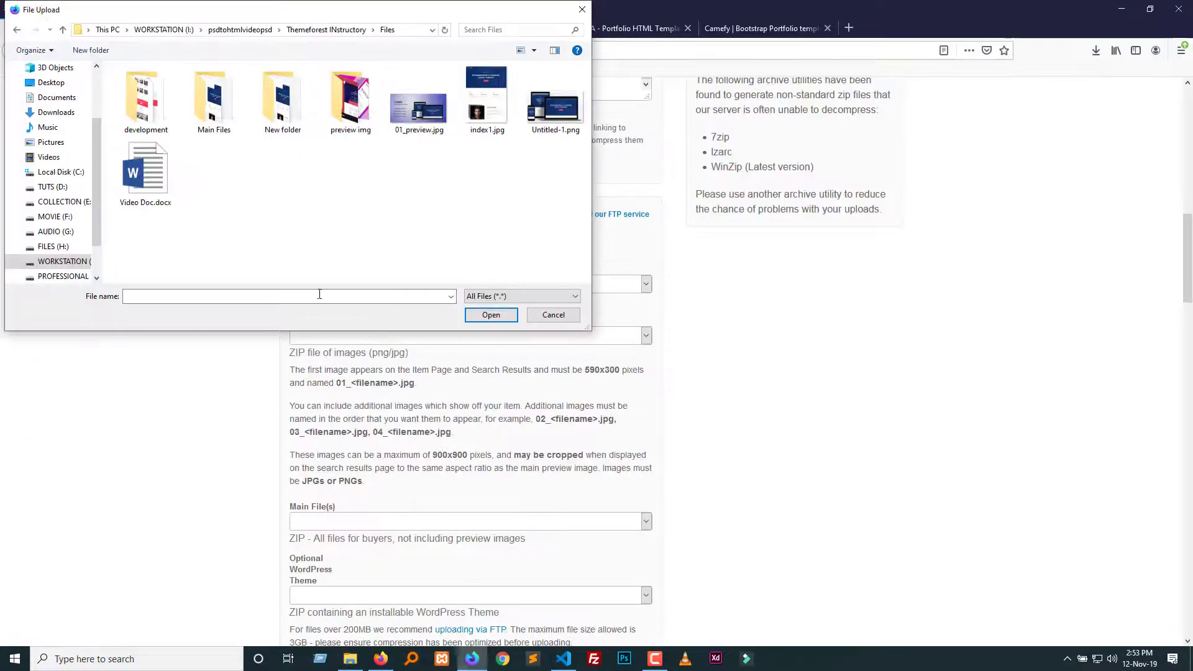
double_click(214, 100)
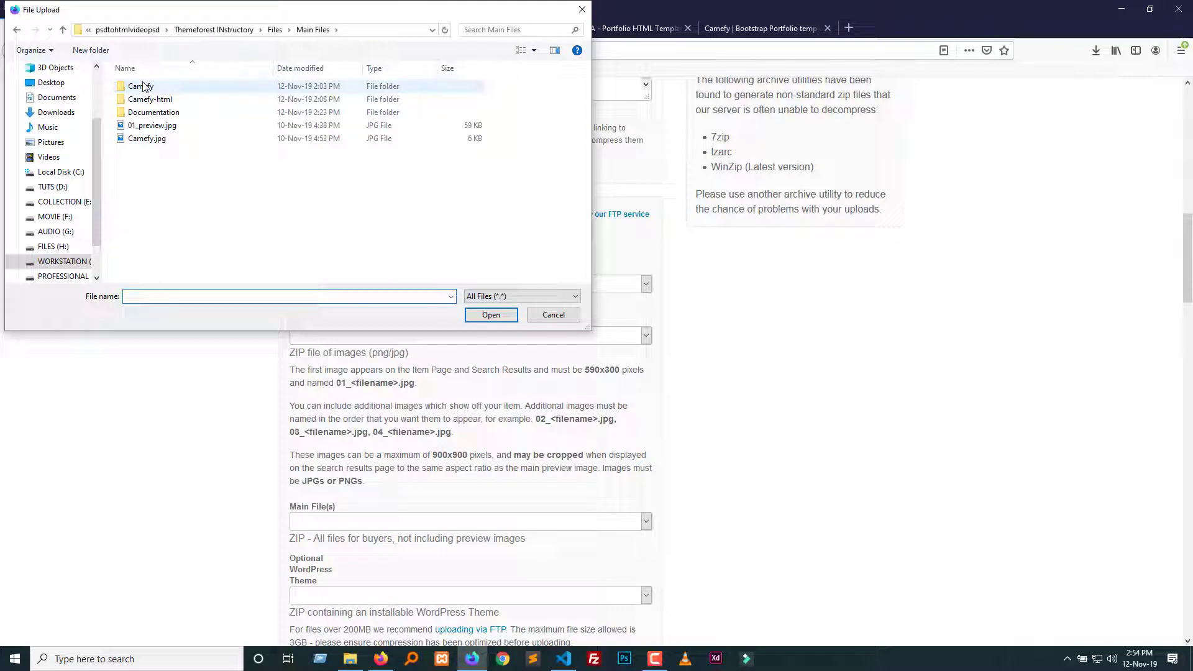
click(144, 140)
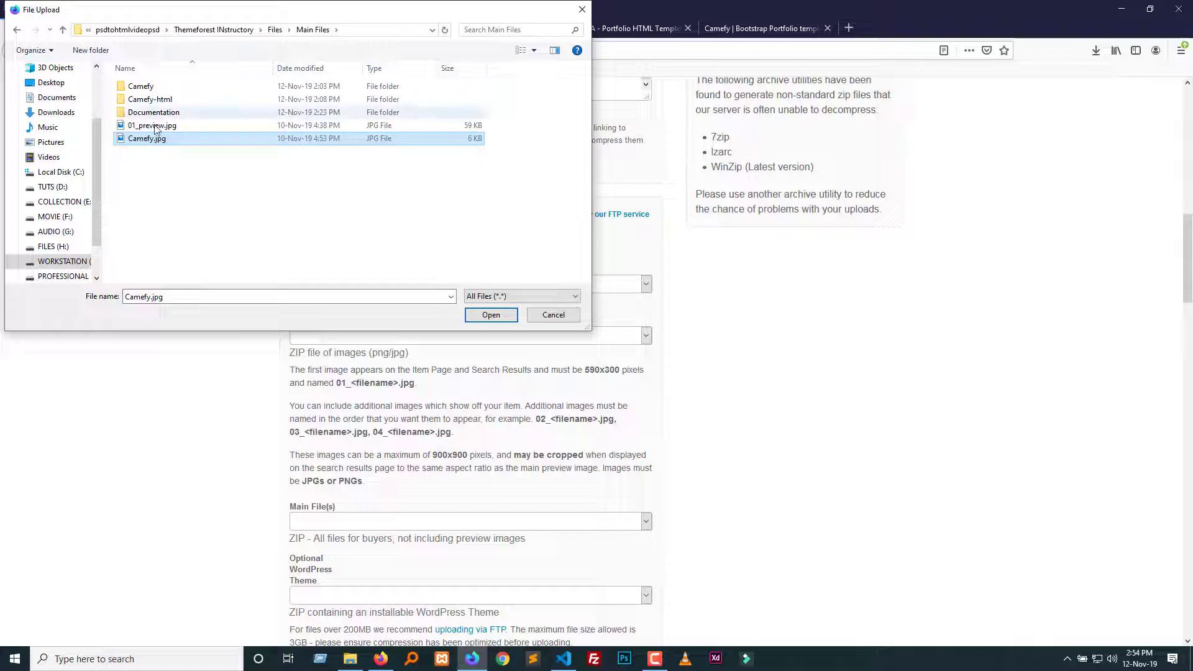
click(553, 315)
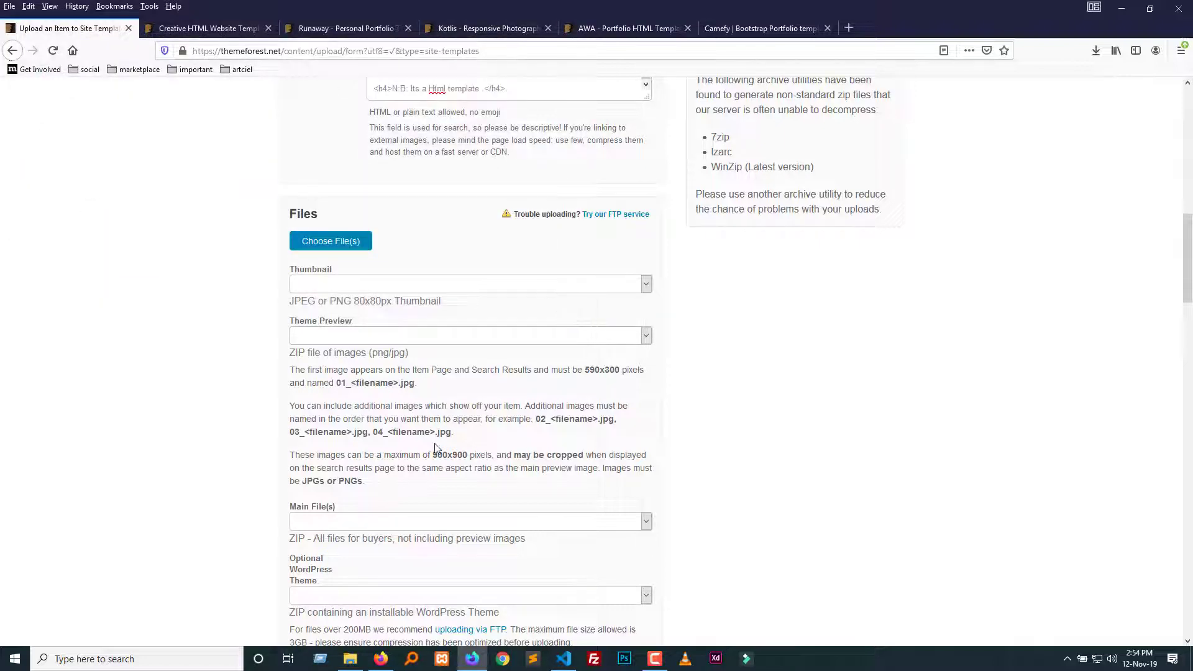
Check the ZIP requirements in the Files section, and compress the Camefy-html and Documentation folders in Main Files into one ZIP archive.
scroll(439, 428, down, 2)
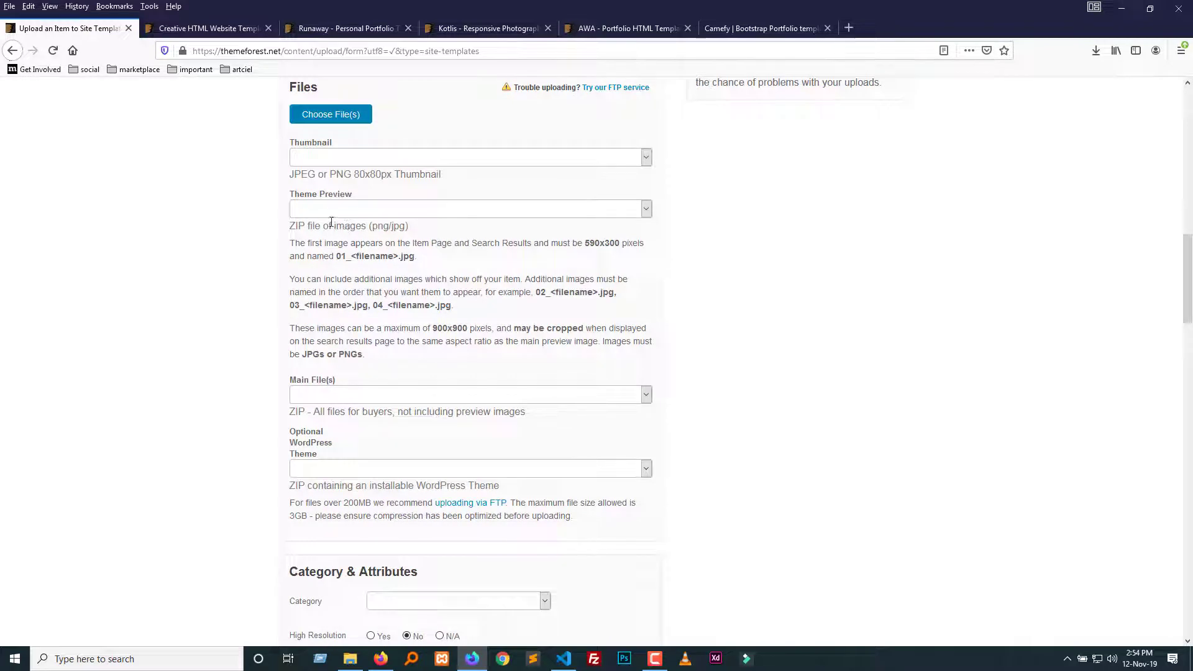
drag(289, 226, 364, 227)
click(359, 239)
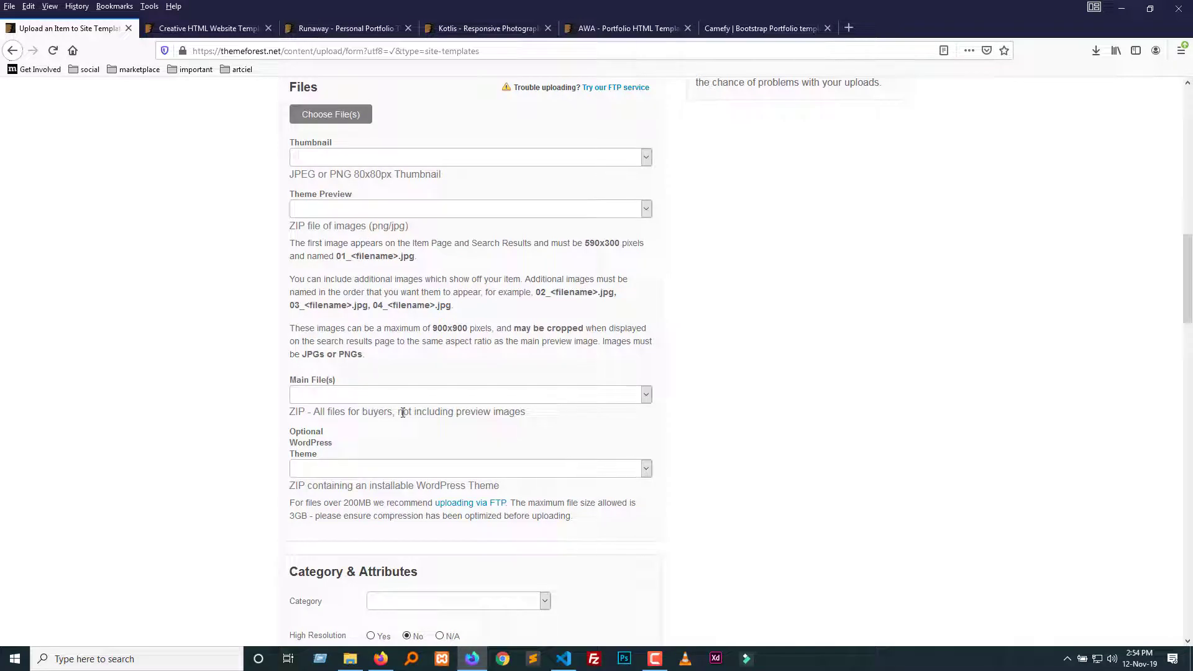
drag(402, 412, 501, 414)
click(511, 422)
click(351, 658)
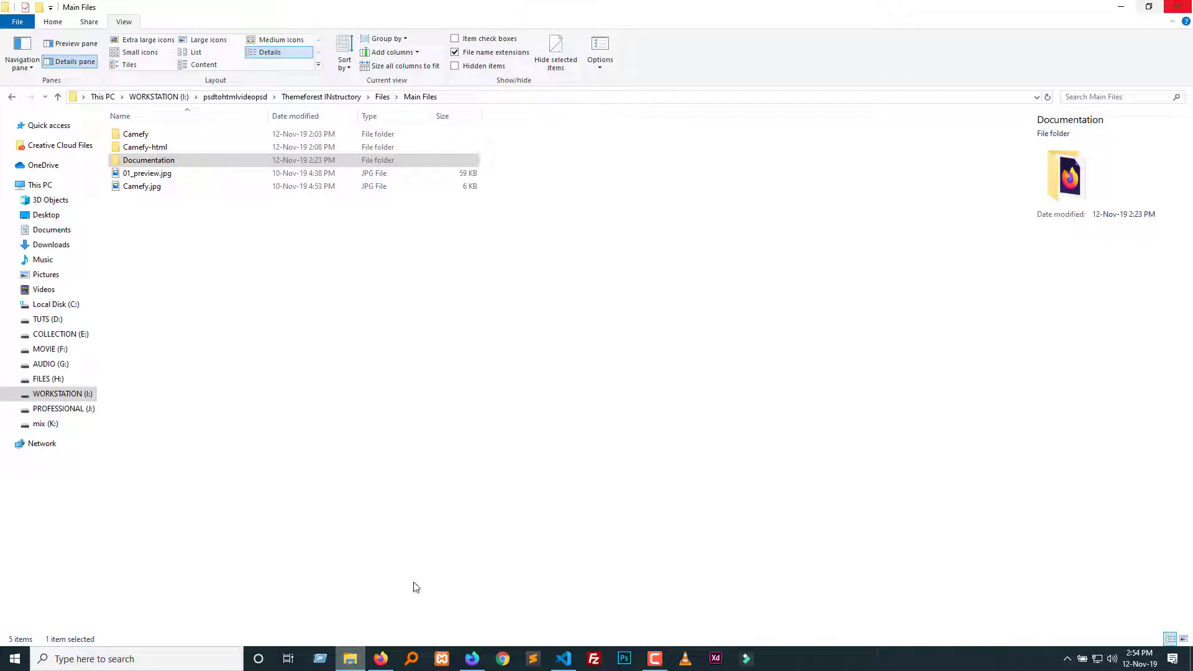
click(160, 161)
ctrl+click(158, 149)
right_click(155, 150)
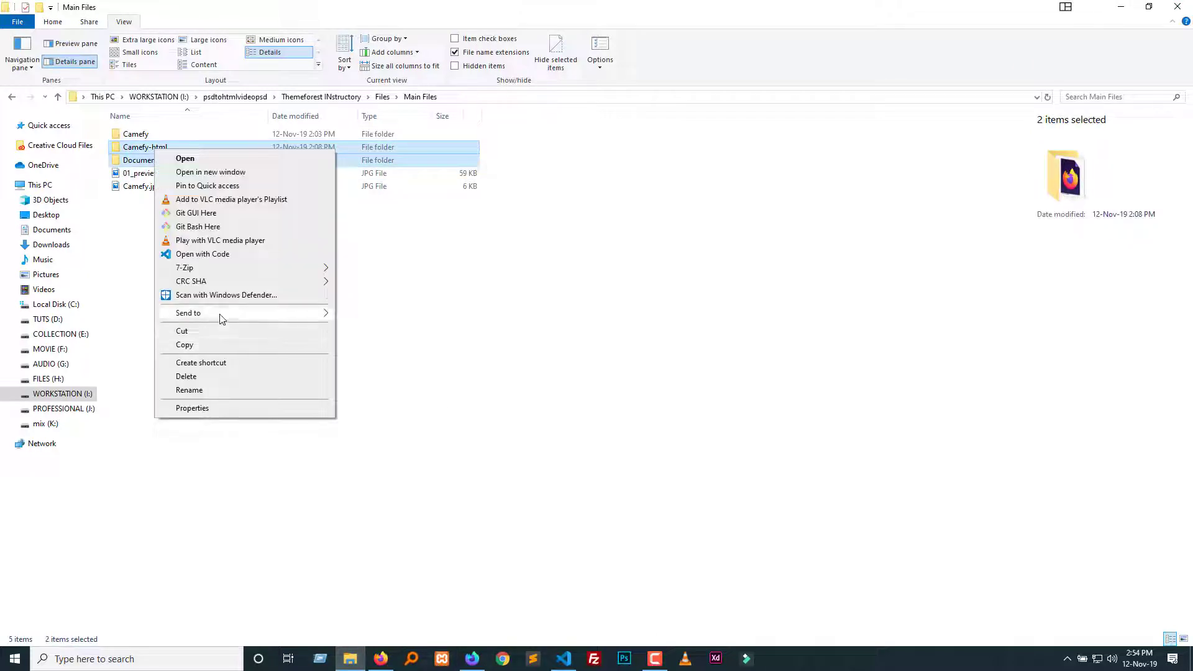
mouse_move(222, 315)
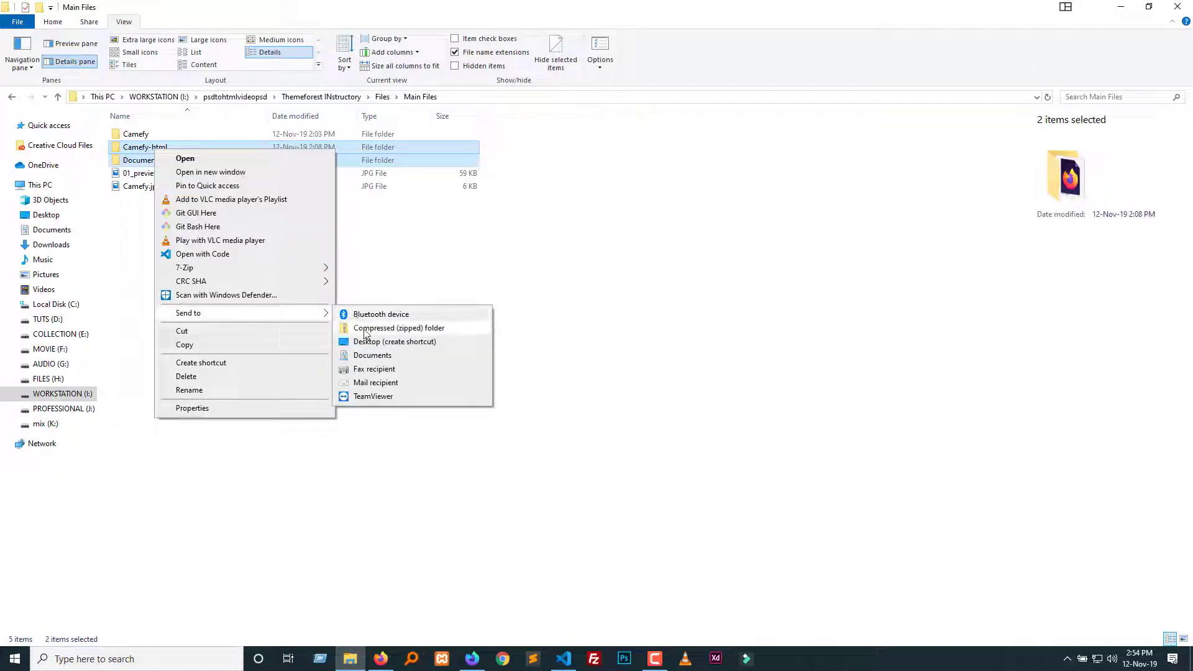
click(365, 330)
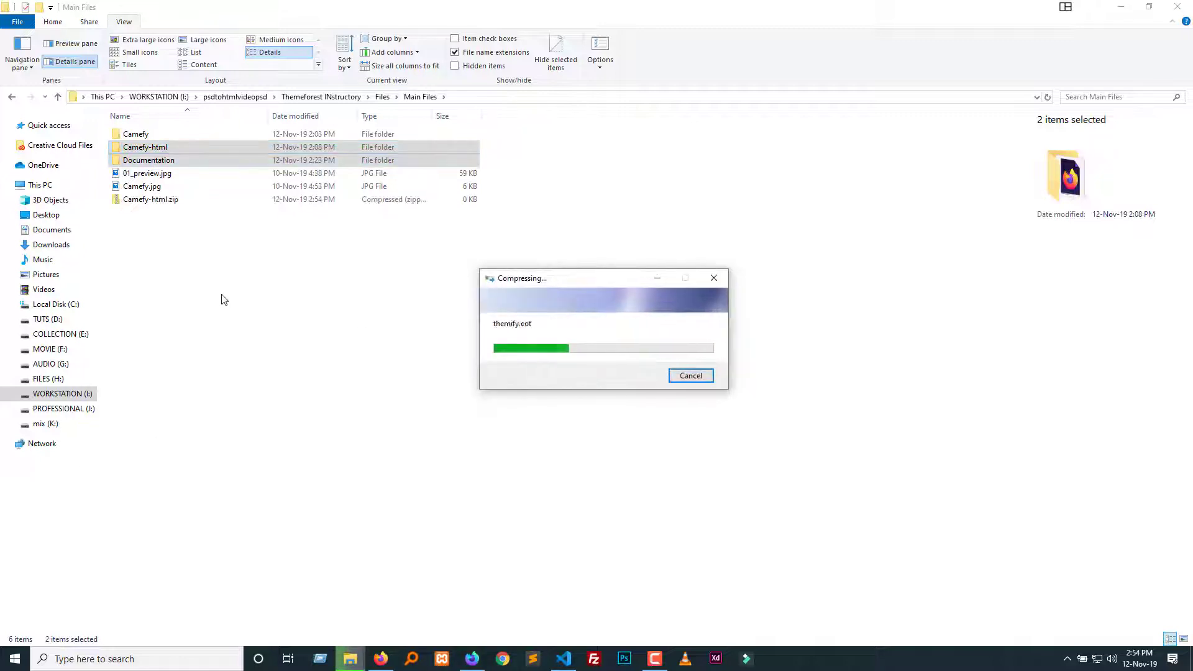
Compress 01_preview.jpg in the Main Files folder into its own ZIP archive.
click(472, 658)
scroll(424, 328, up, 1)
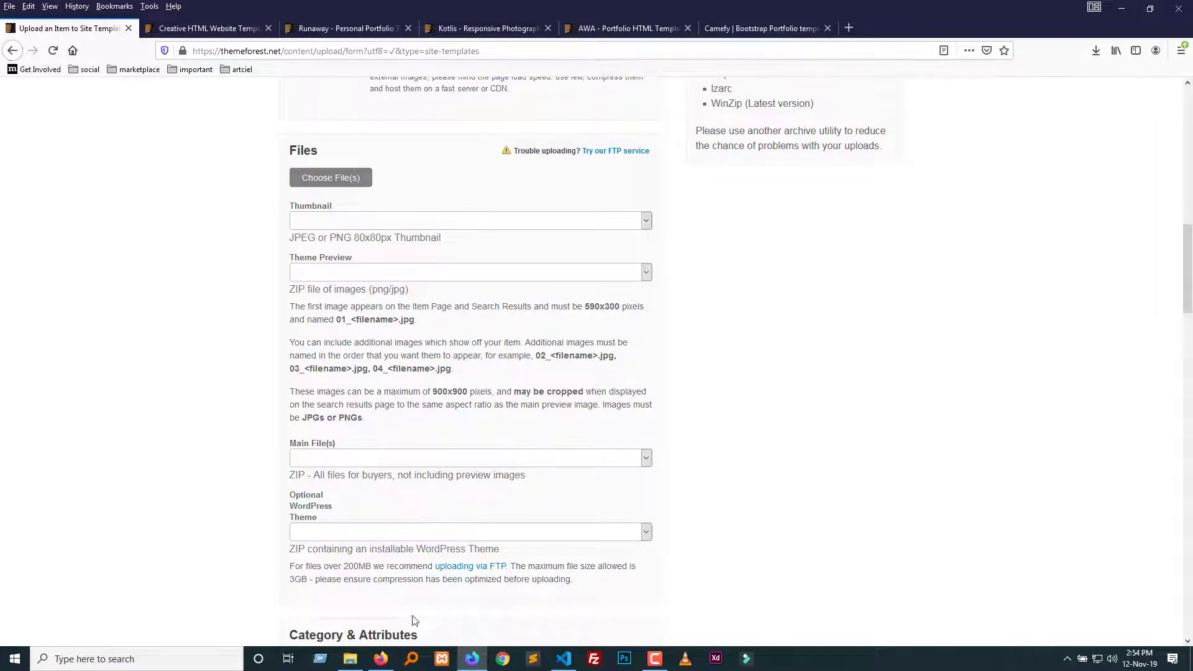
click(350, 658)
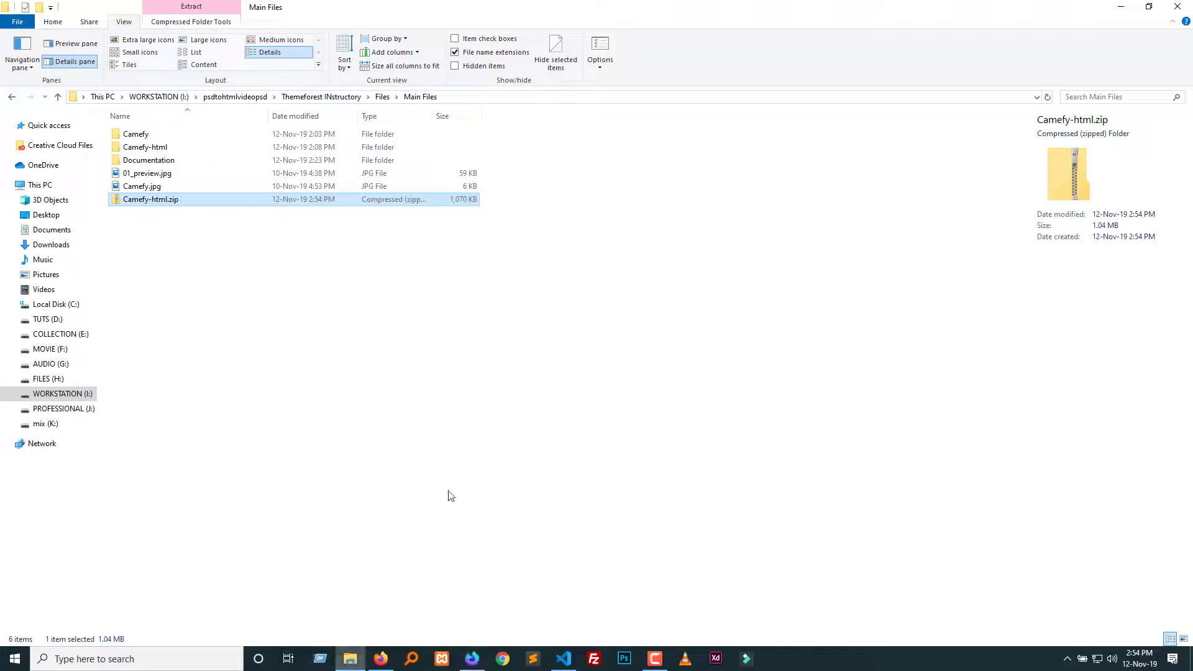
click(155, 176)
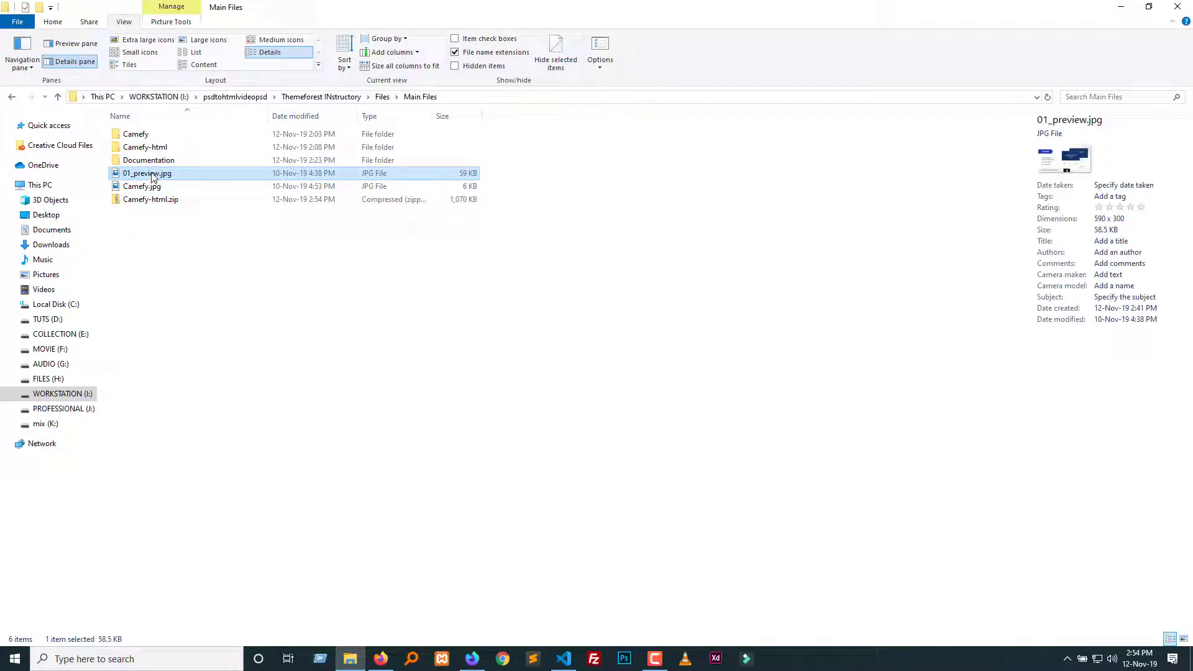
right_click(152, 177)
mouse_move(243, 413)
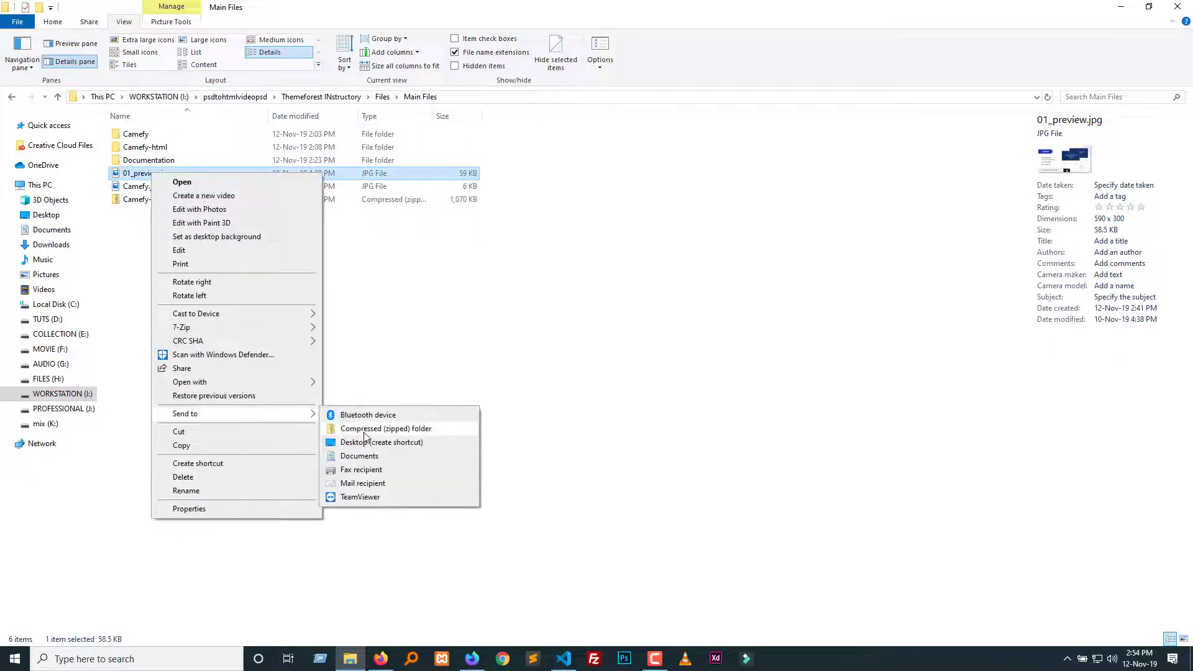
click(364, 433)
click(487, 607)
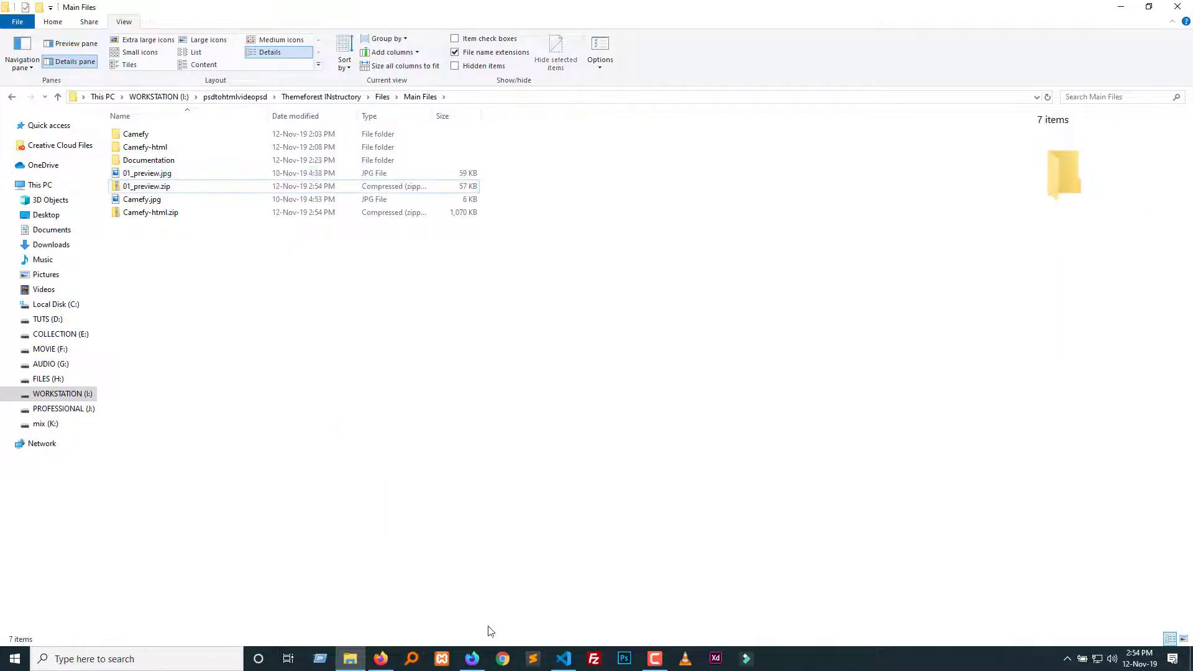
Upload 01_preview.zip, Camefy.jpg and Camefy-html.zip from the Main Files folder to the ThemeForest item form.
click(472, 657)
click(351, 177)
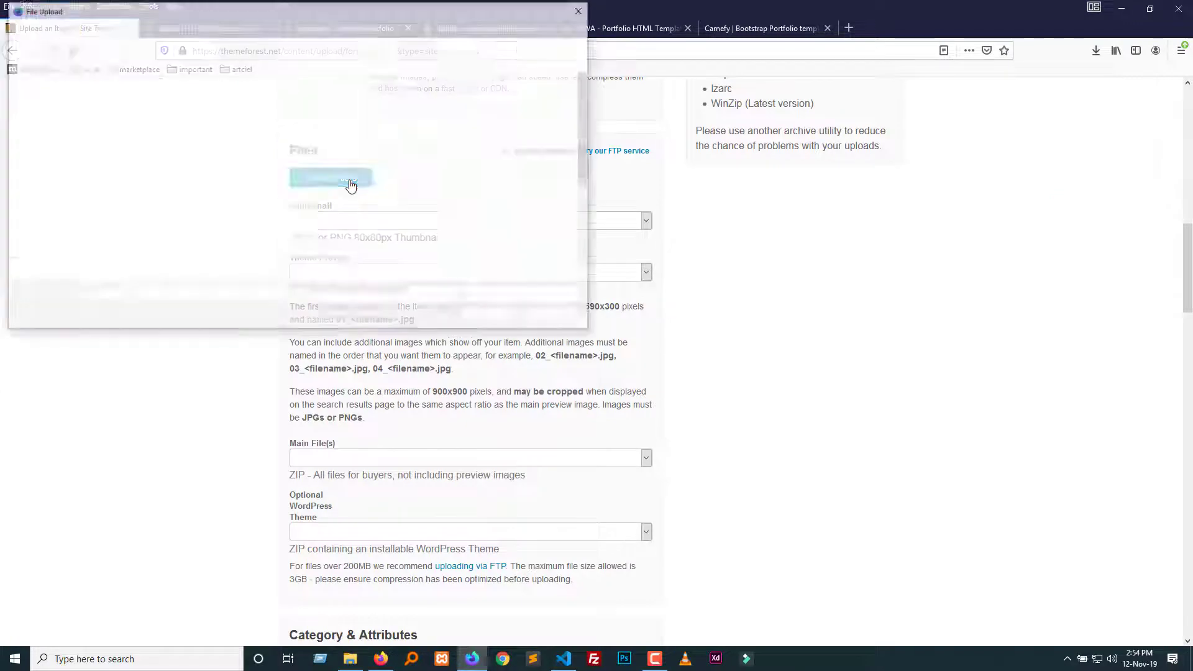
text(I:\psdtohtmlvideopsd\Themeforest INstructory\Files\Main Files)
key(Return)
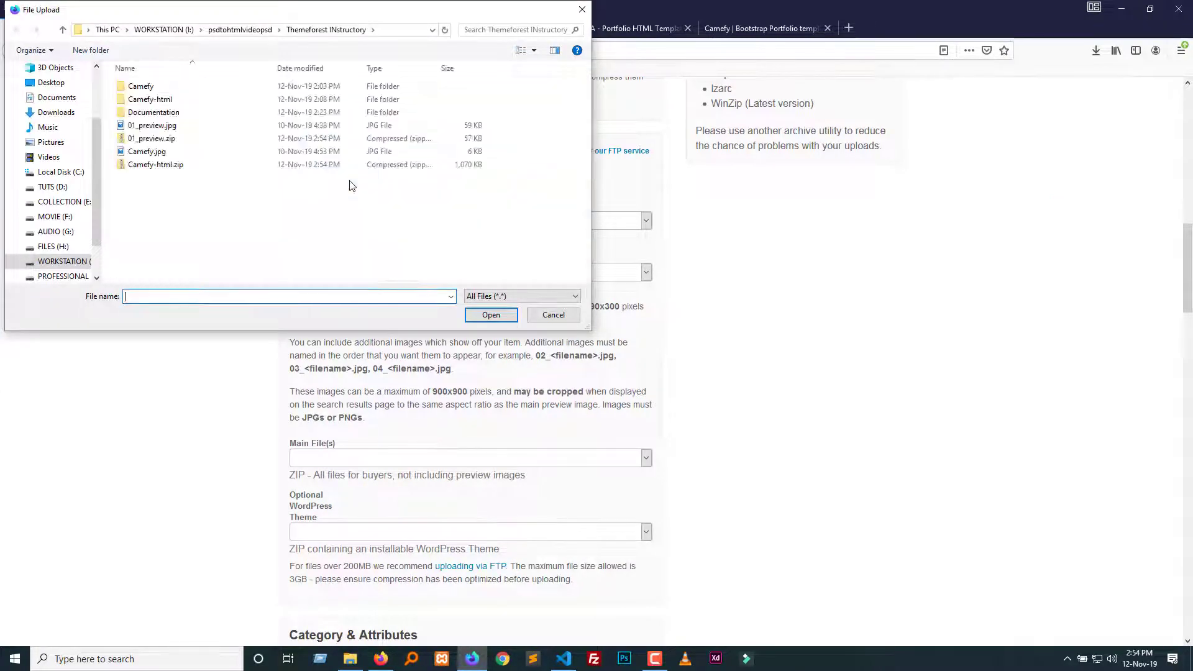
click(155, 140)
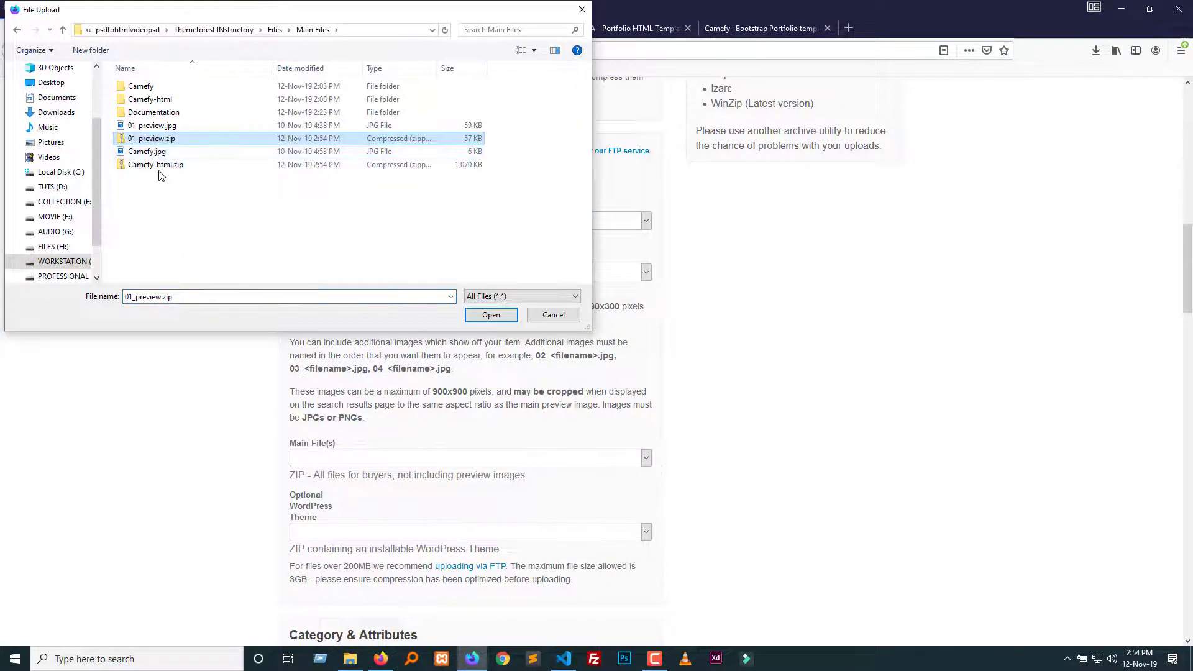
ctrl+click(160, 169)
ctrl+click(156, 152)
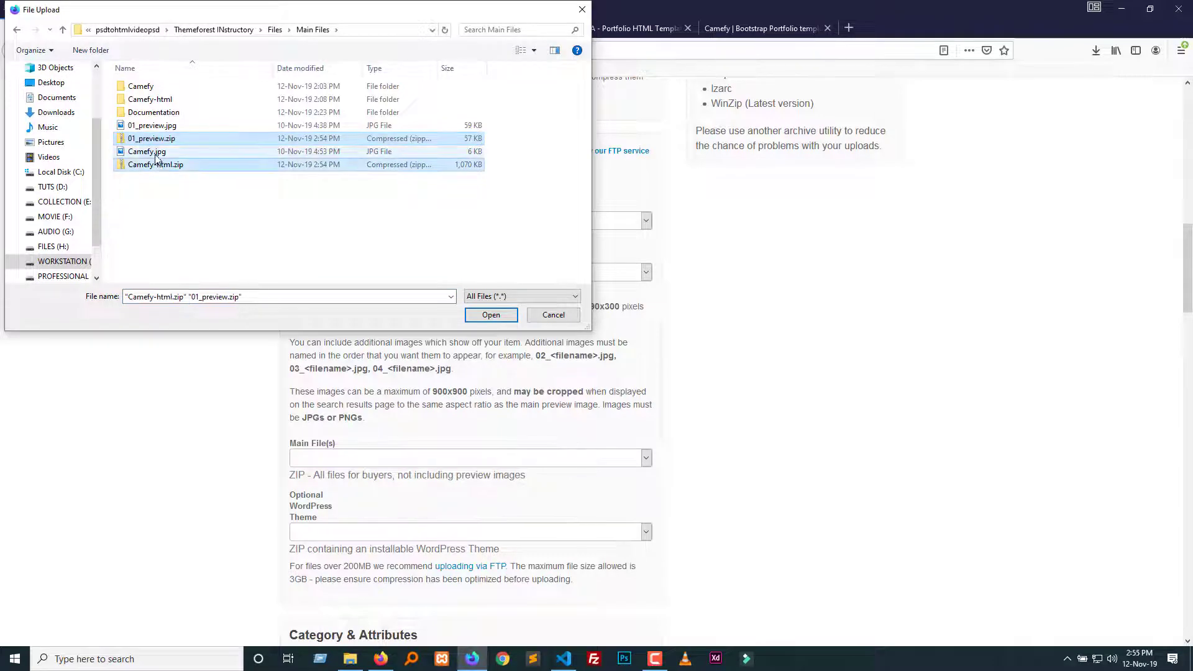
click(490, 315)
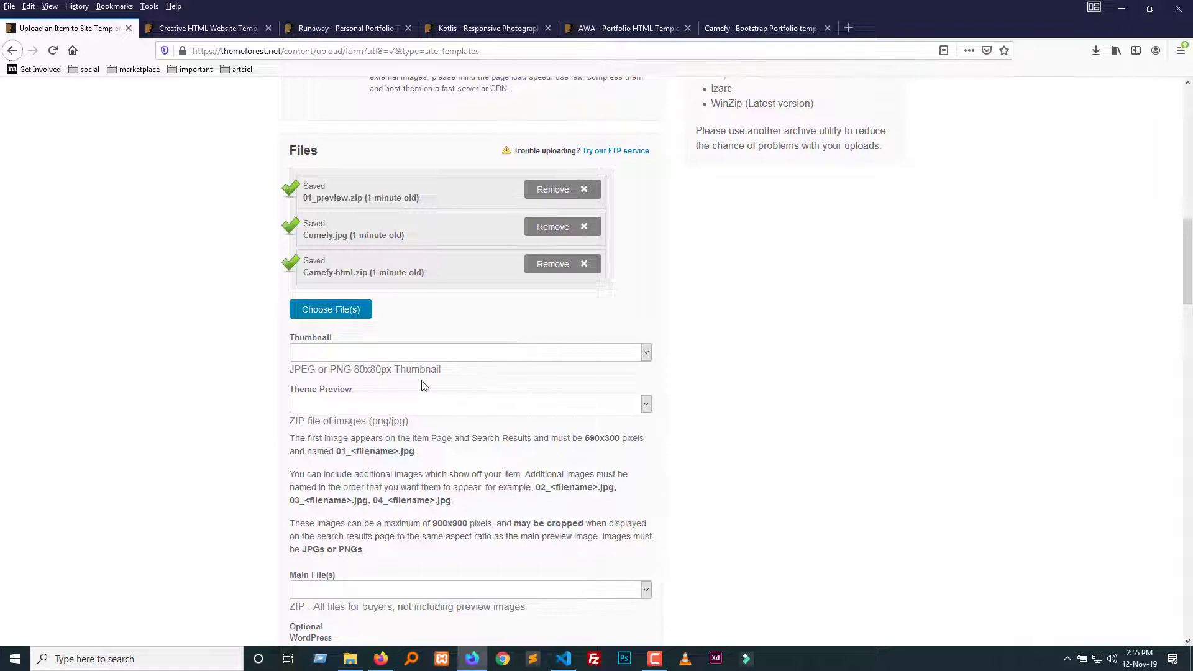
Assign Camefy.jpg as the Thumbnail, 01_preview.zip as the Theme Preview and Camefy-html.zip as the Main File(s).
click(418, 356)
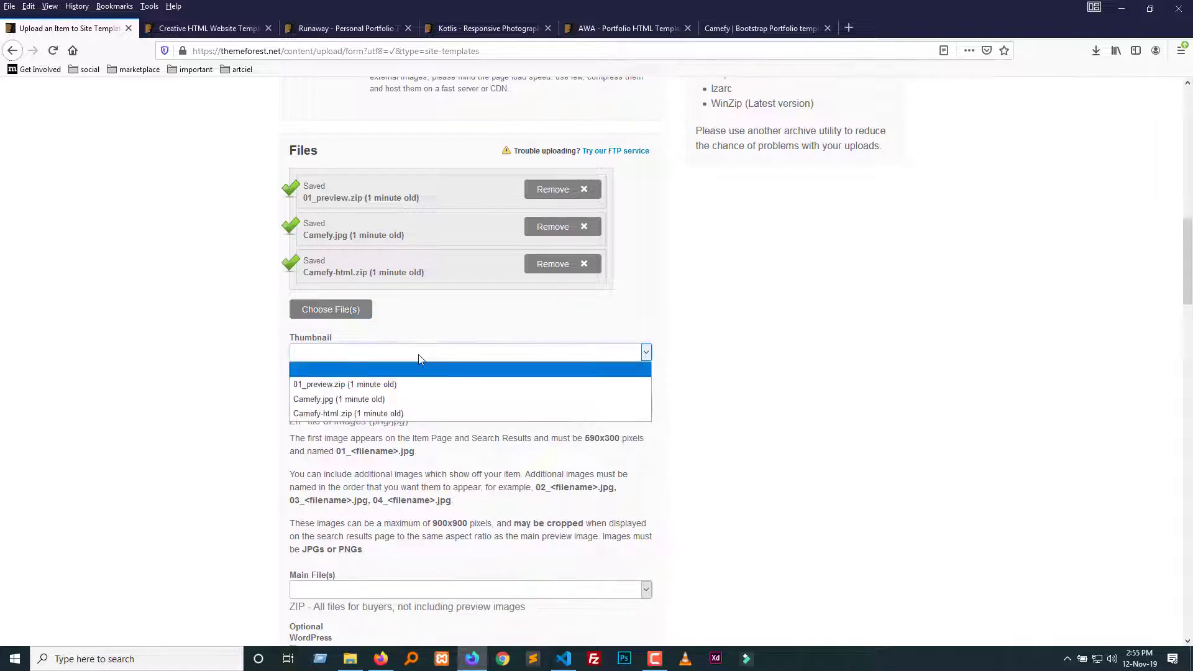
click(339, 401)
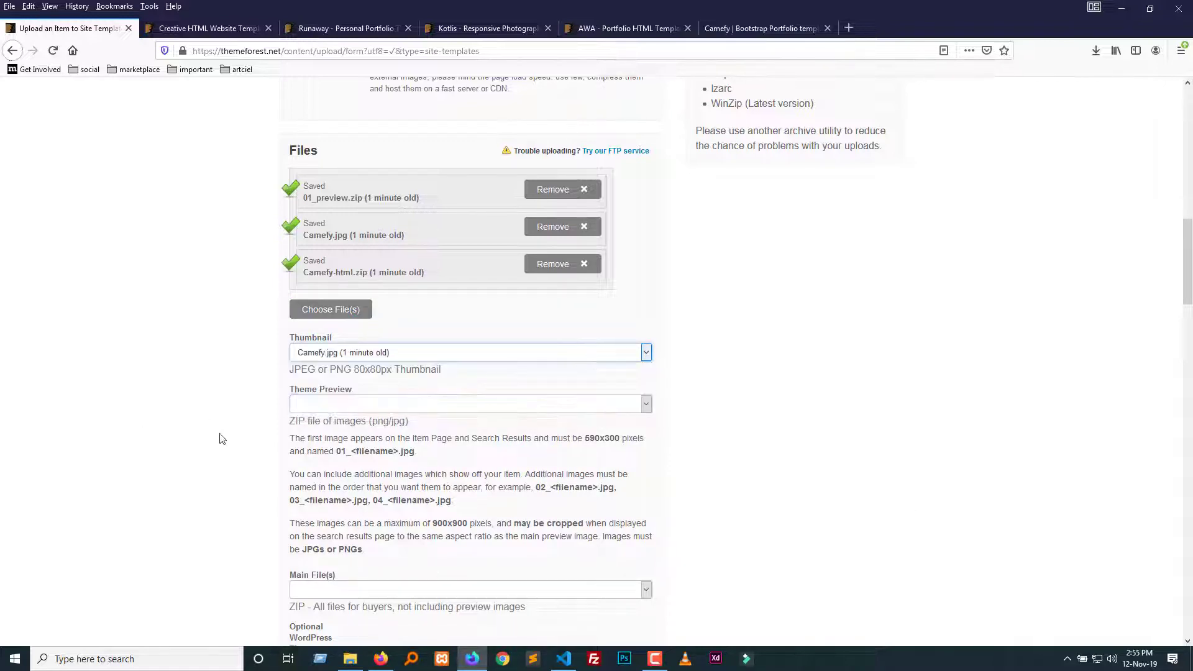
click(323, 405)
click(332, 435)
scroll(355, 456, down, 2)
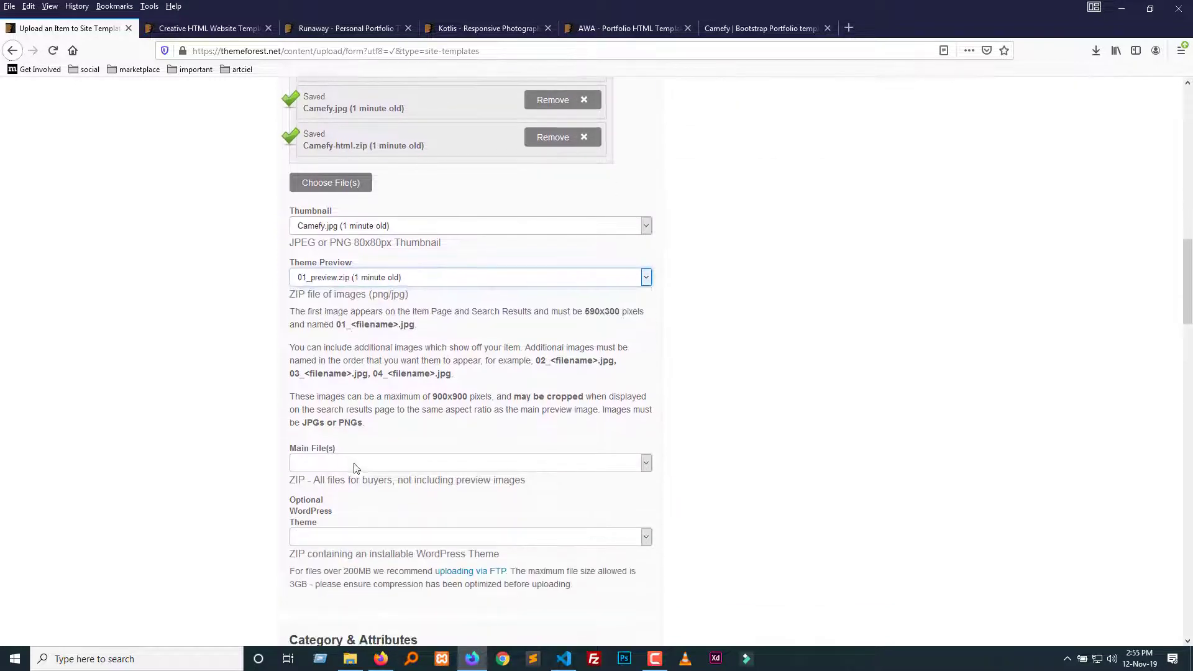
click(355, 465)
click(366, 524)
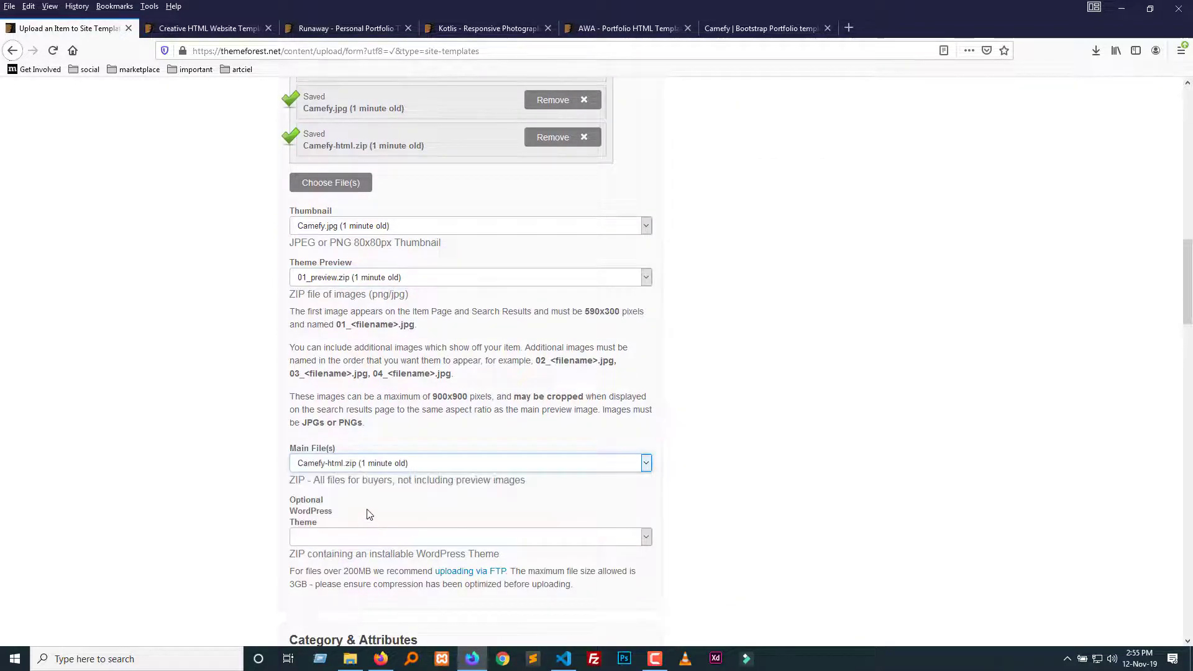
Review the Category & Attributes fields and examine the category paths of the Kotlis, Runaway and AWA item pages for comparison.
scroll(368, 517, down, 6)
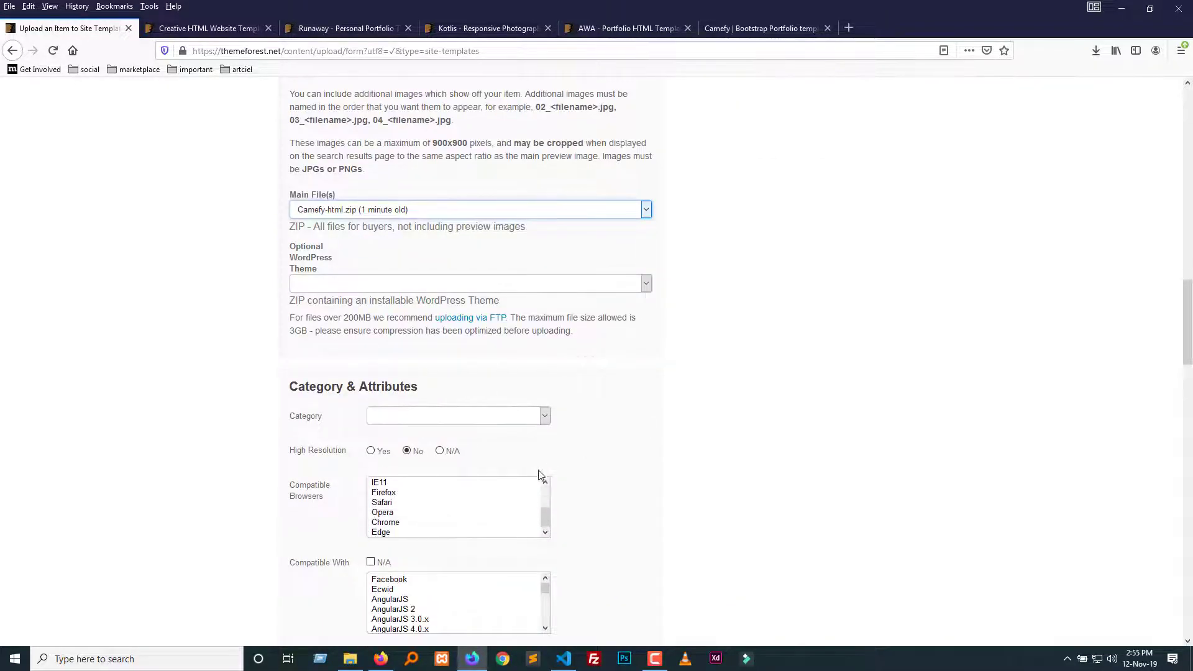
scroll(500, 524, up, 8)
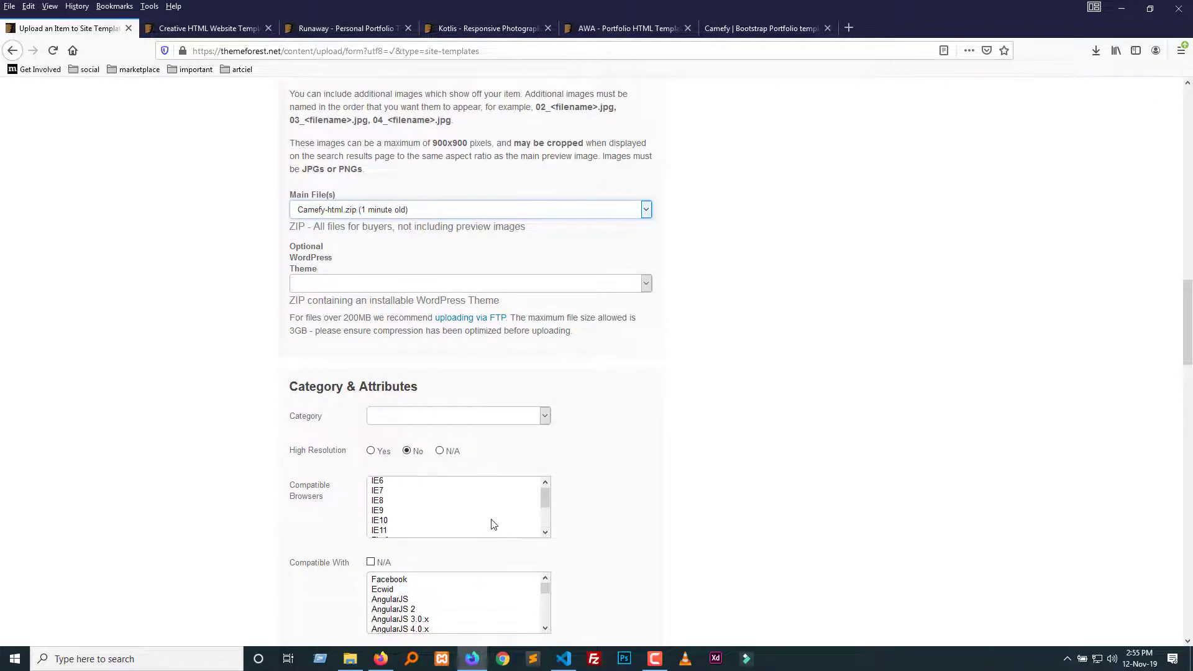
scroll(568, 462, down, 10)
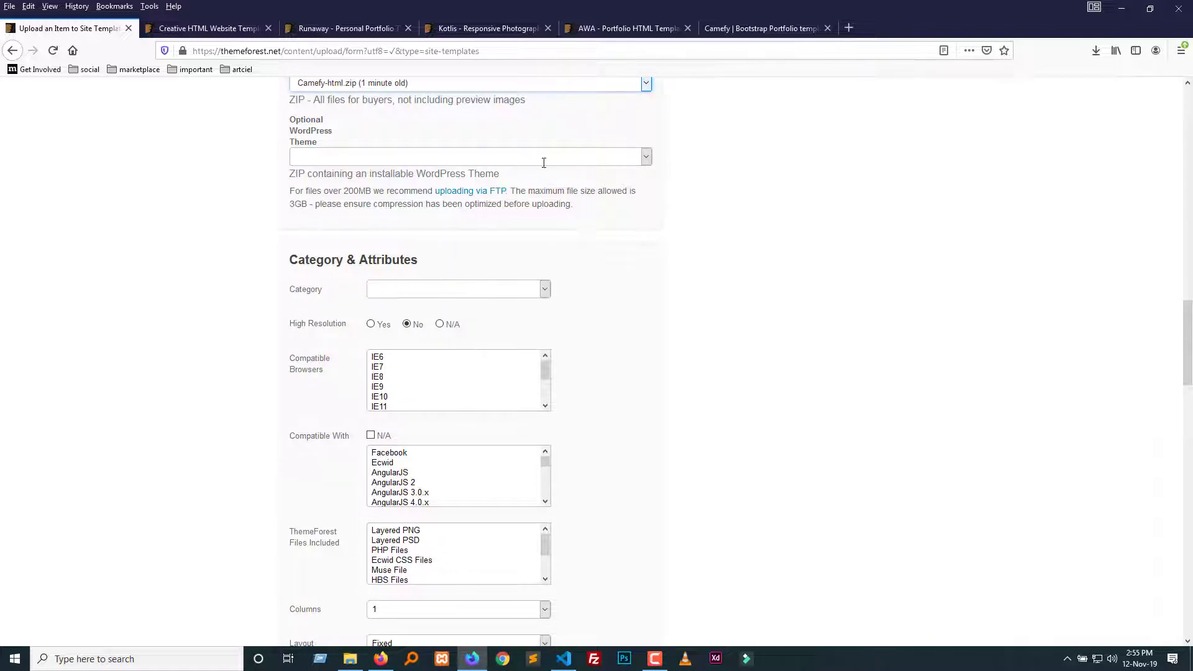
click(486, 28)
scroll(602, 279, up, 15)
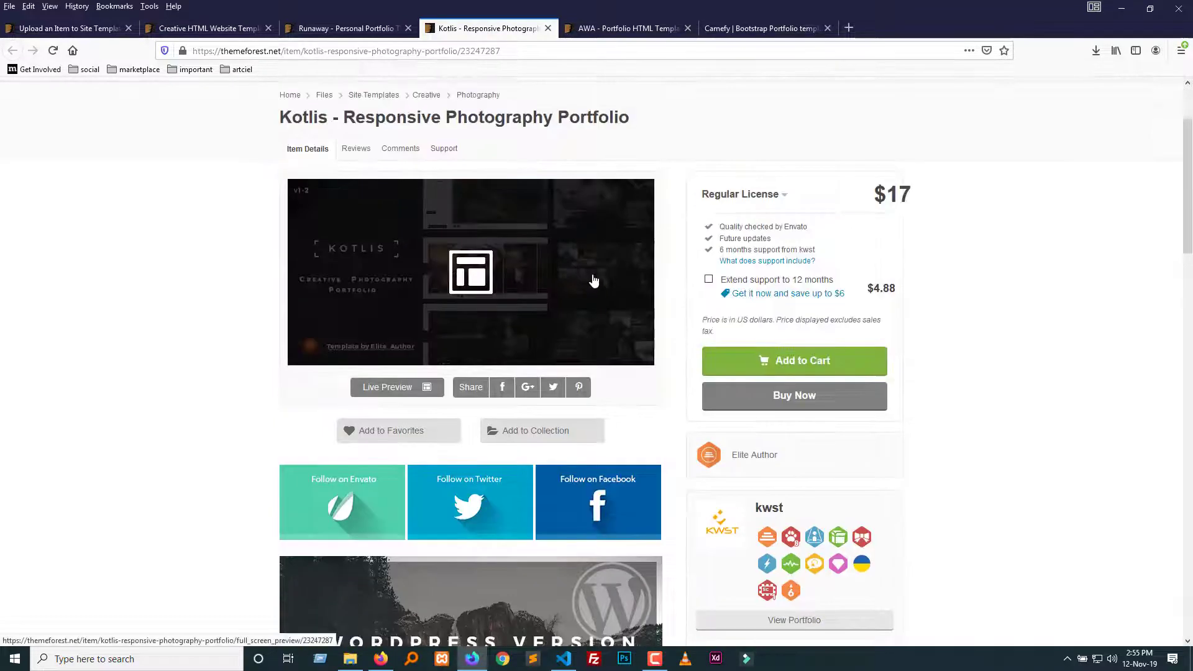
scroll(596, 283, up, 3)
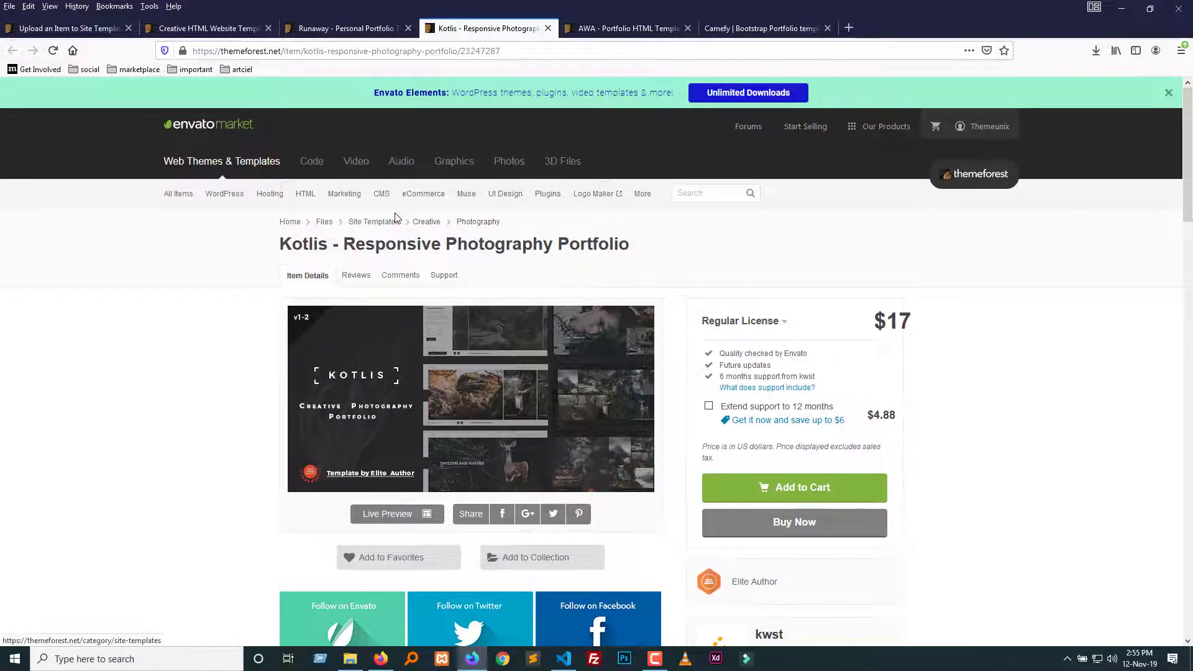
click(352, 31)
scroll(436, 233, up, 5)
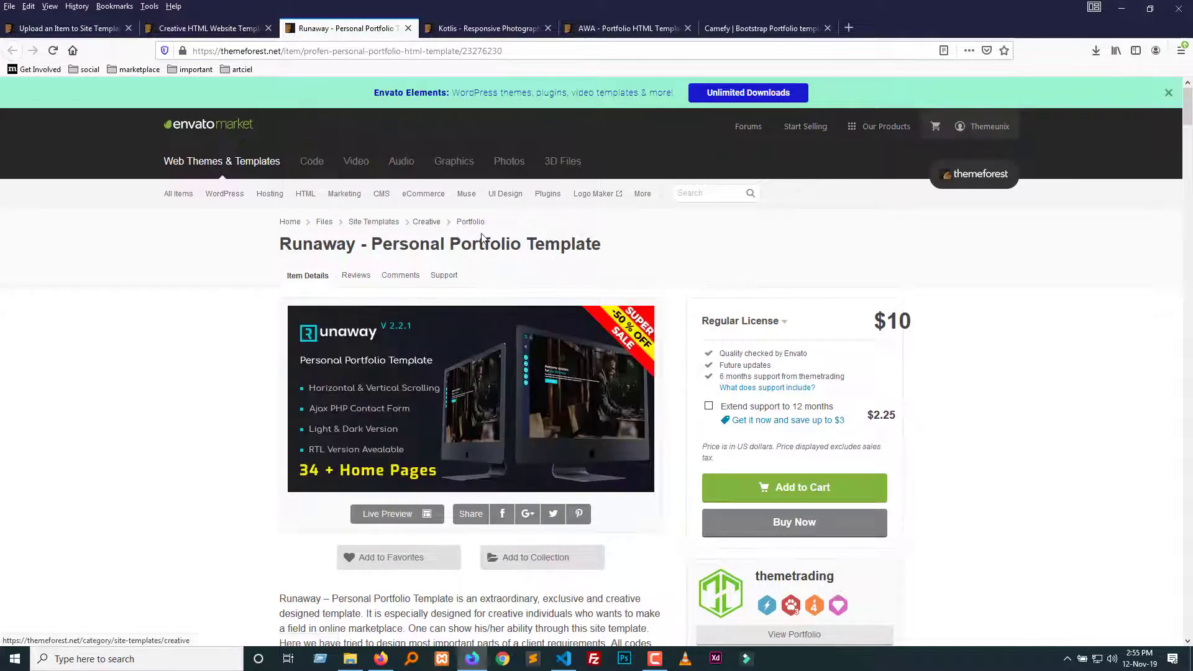
click(628, 28)
scroll(540, 261, up, 6)
scroll(453, 249, up, 8)
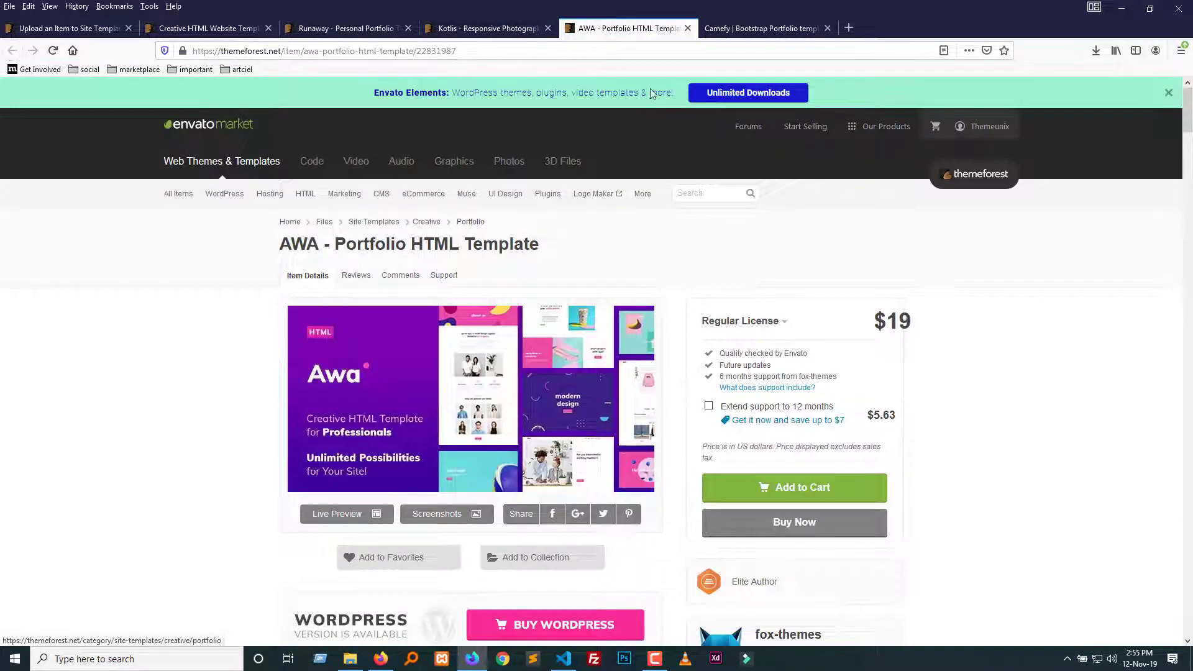
Open the Nihilex and Hamma items from the Creative category's New releases section in separate tabs.
click(336, 28)
click(198, 28)
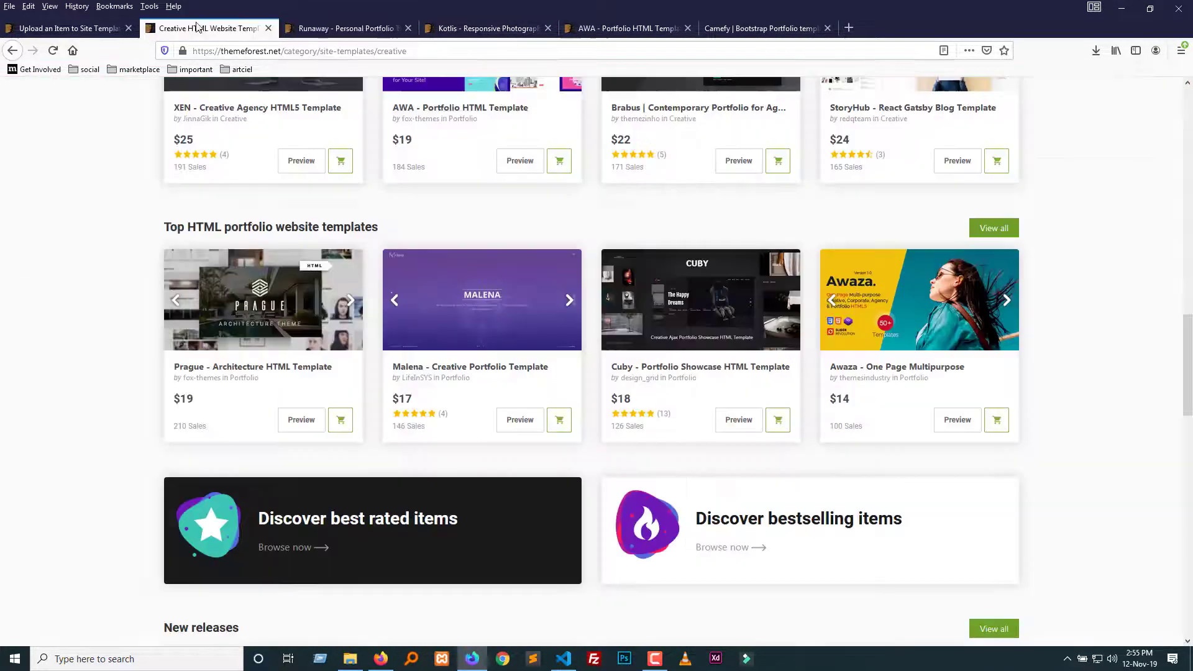
scroll(466, 388, up, 2)
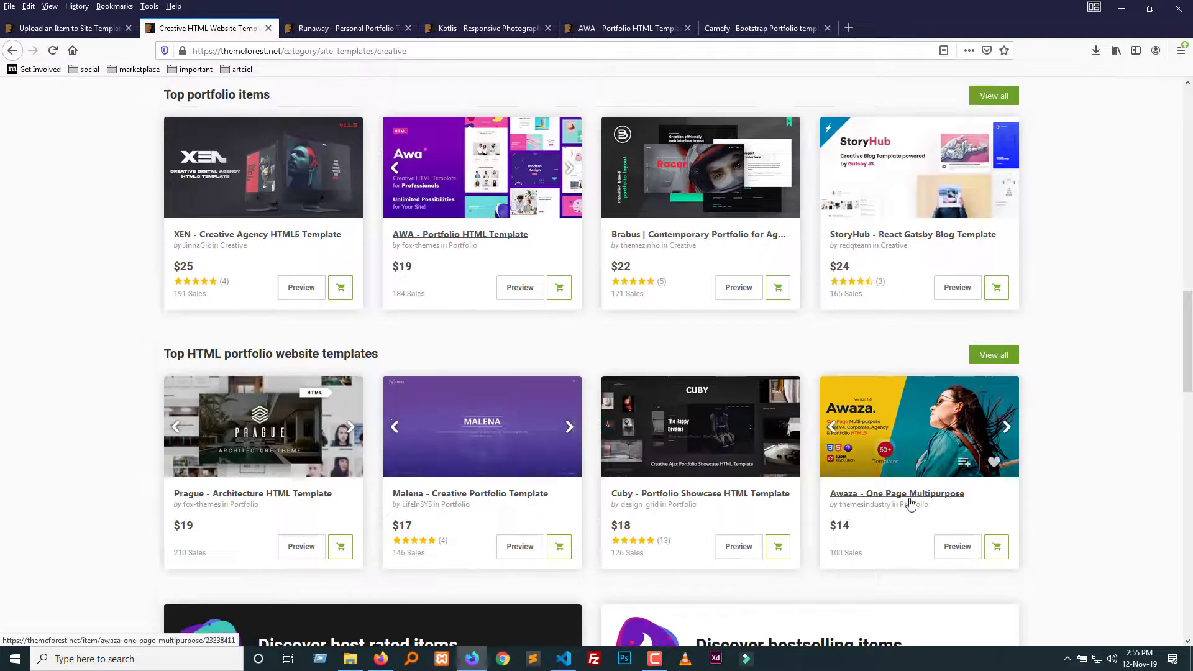
scroll(527, 424, down, 5)
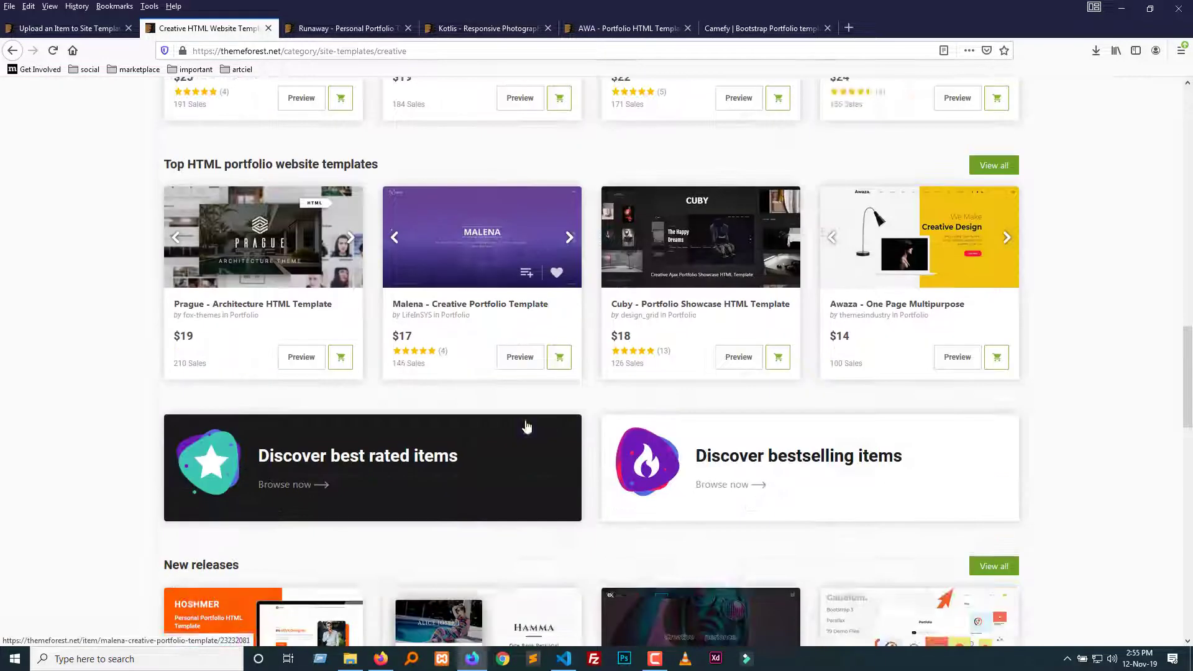
right_click(726, 519)
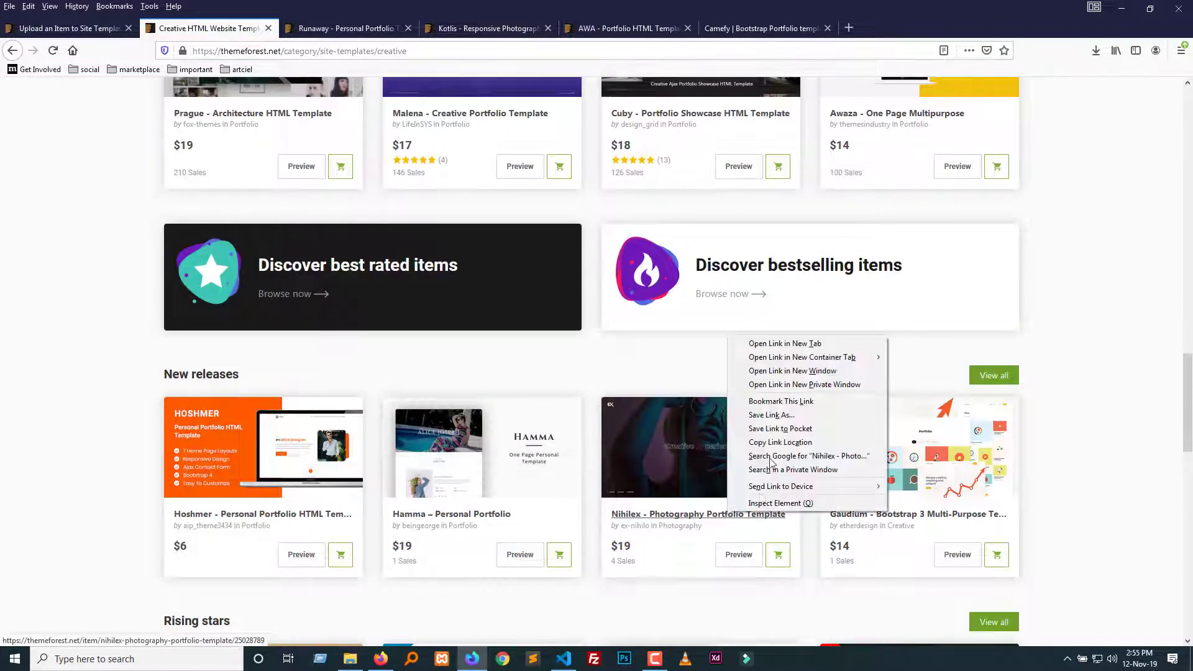
click(788, 348)
right_click(433, 518)
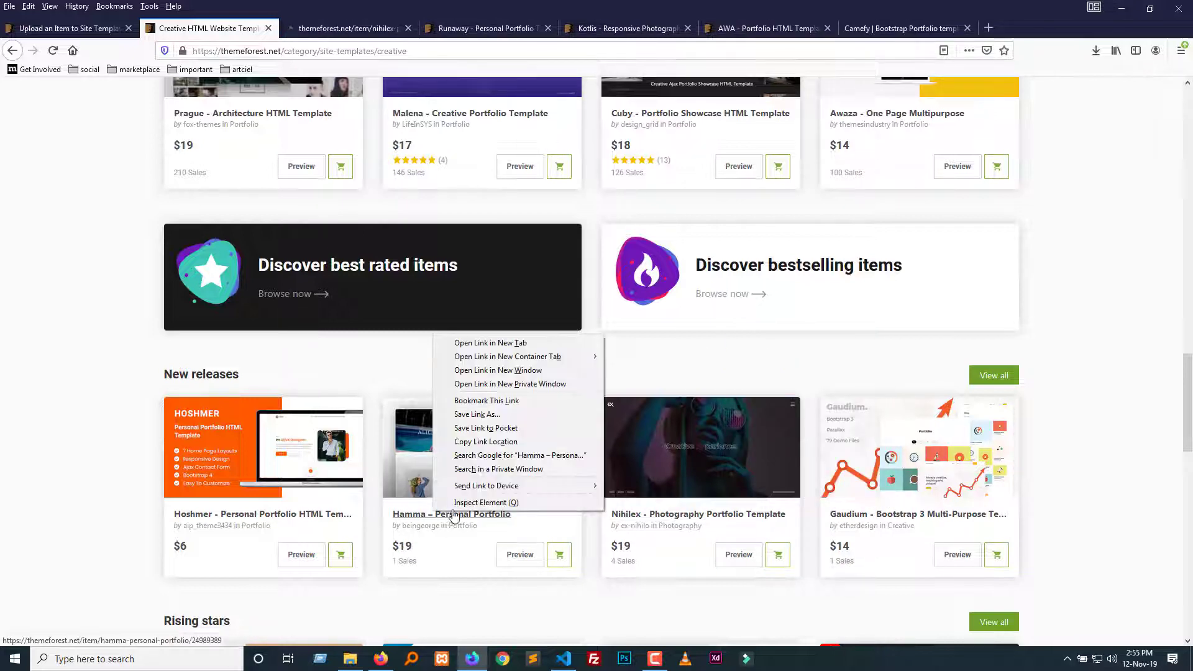
click(500, 343)
Open the Plexar and Mosby items from the Rising stars section in separate tabs.
scroll(505, 354, down, 4)
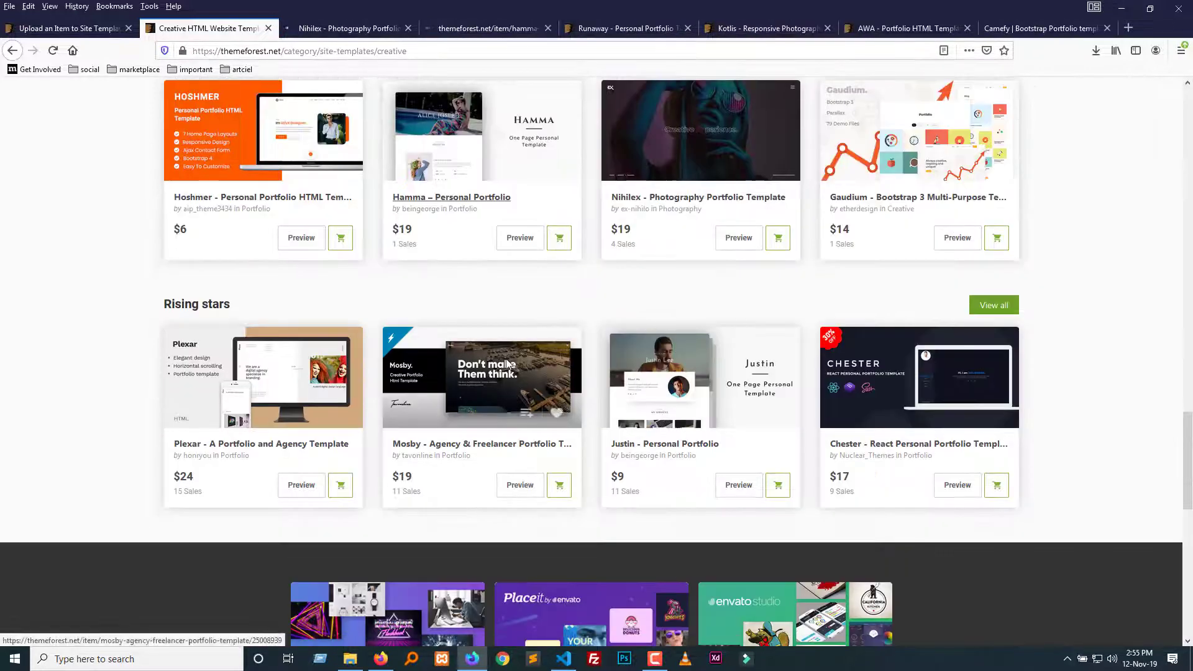
right_click(313, 445)
click(332, 453)
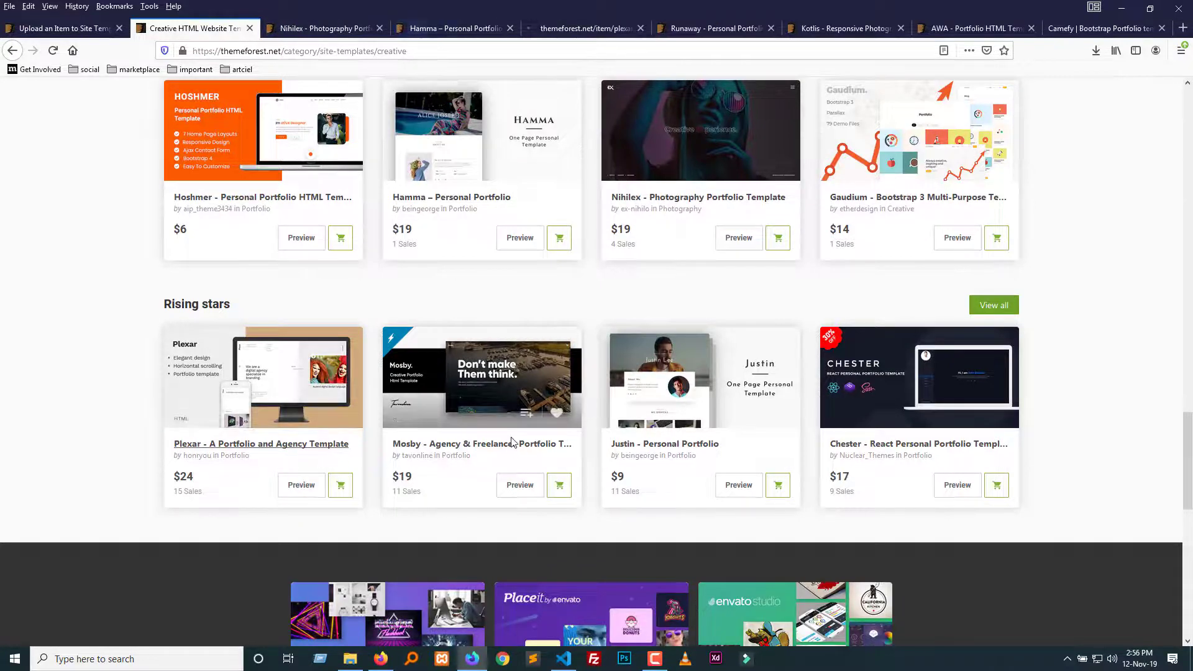
right_click(509, 463)
right_click(490, 445)
click(522, 453)
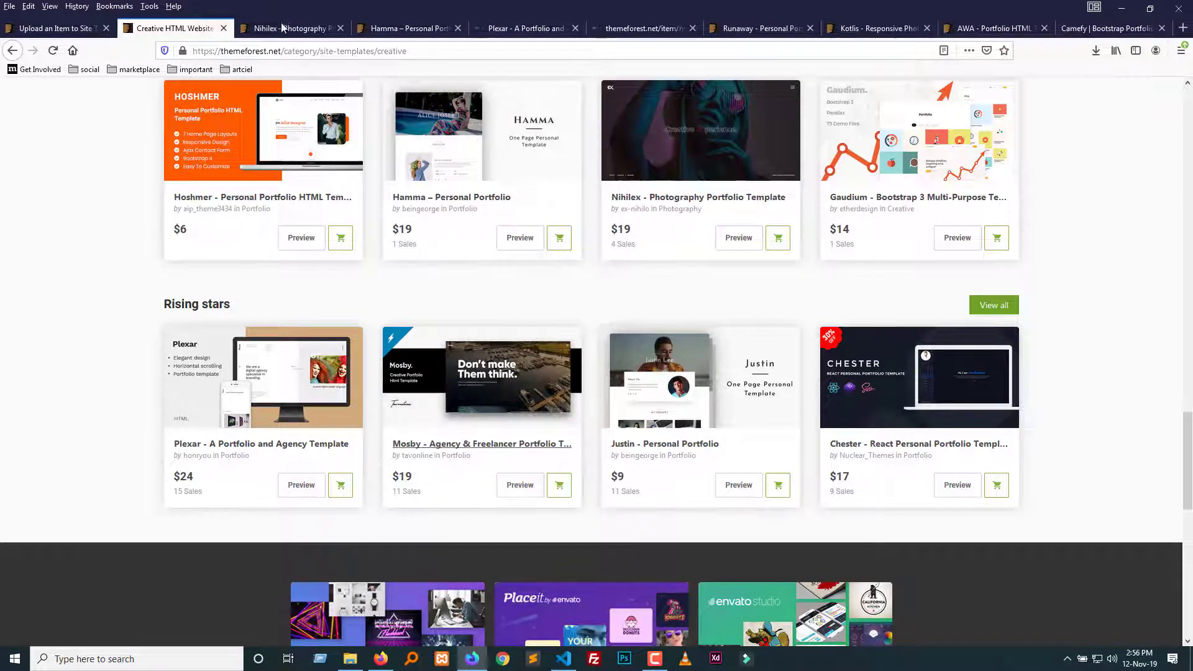
Examine the category paths of the Nihilex, Hamma, Plexar and Mosby item pages for comparison.
key(ctrl+Tab)
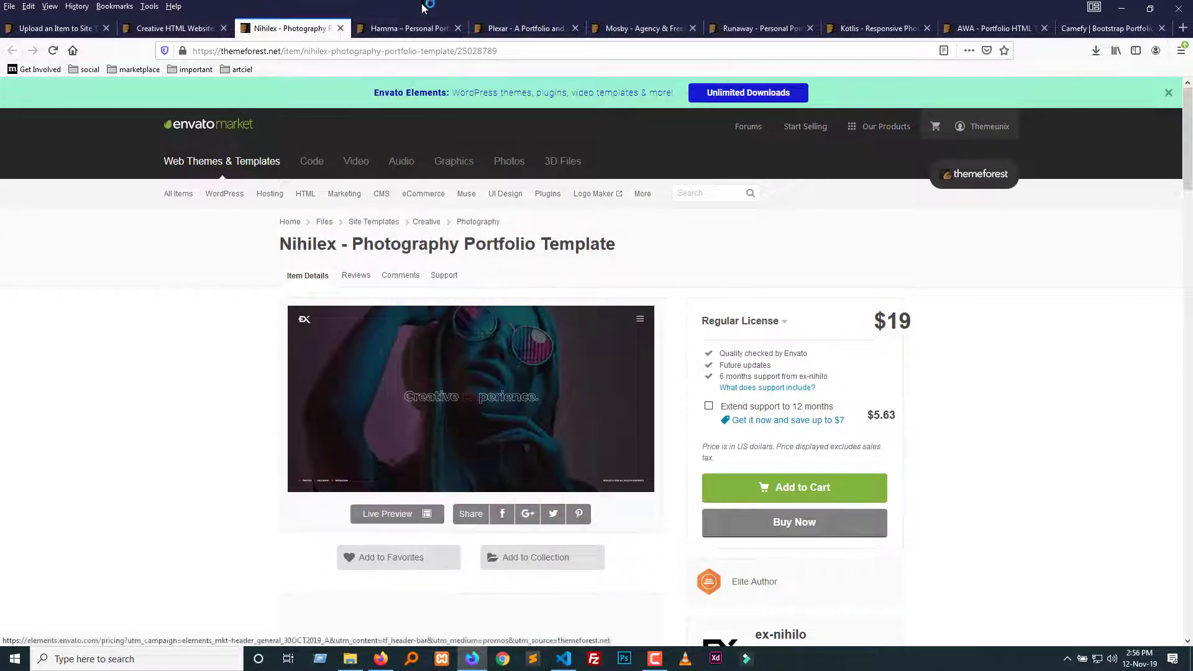
click(410, 28)
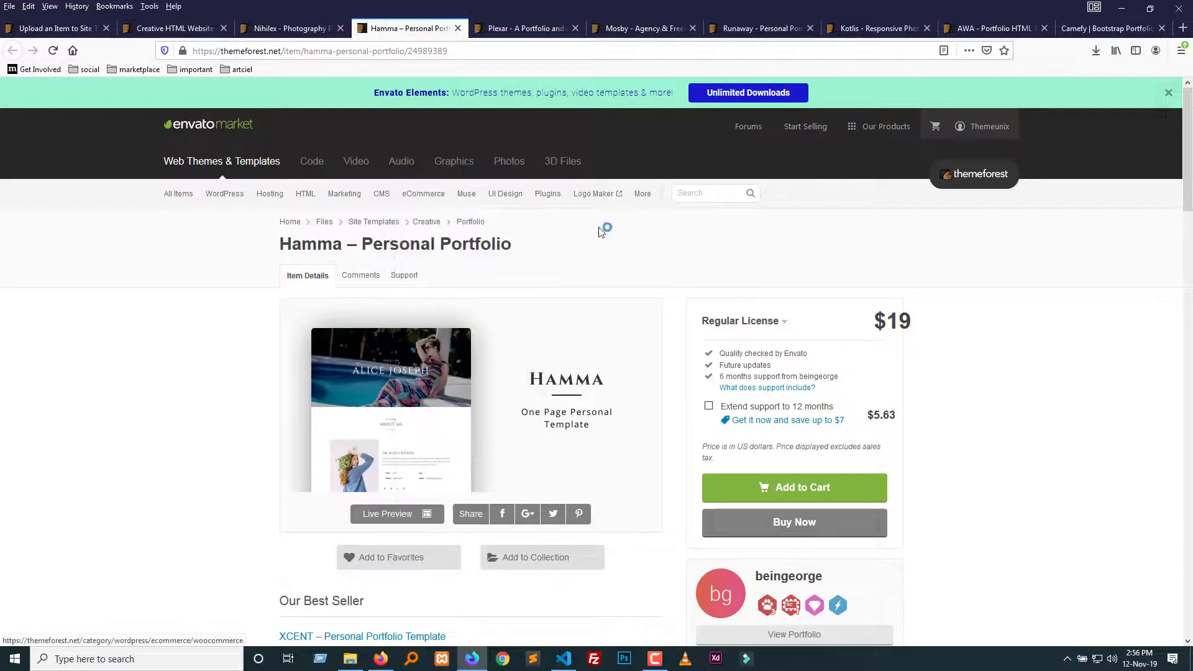
click(506, 29)
click(646, 28)
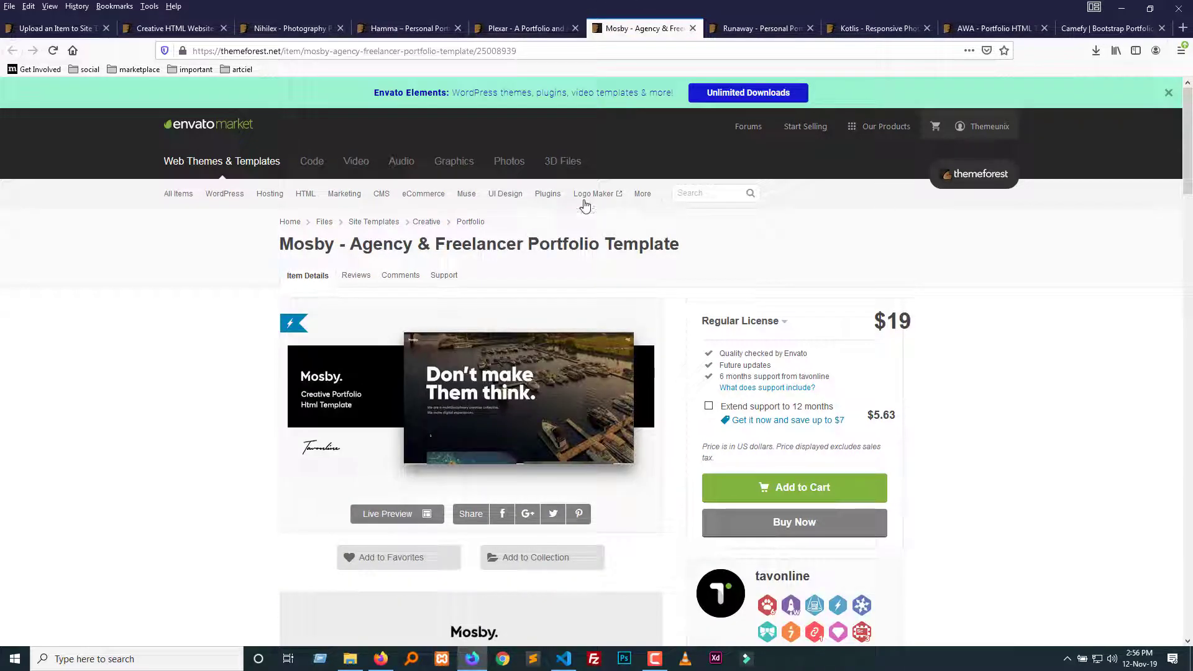
scroll(382, 270, down, 2)
scroll(381, 267, down, 5)
scroll(394, 298, up, 6)
Return to the item upload form and set the category to Portfolio under Site Templates, Creative.
click(93, 29)
click(414, 300)
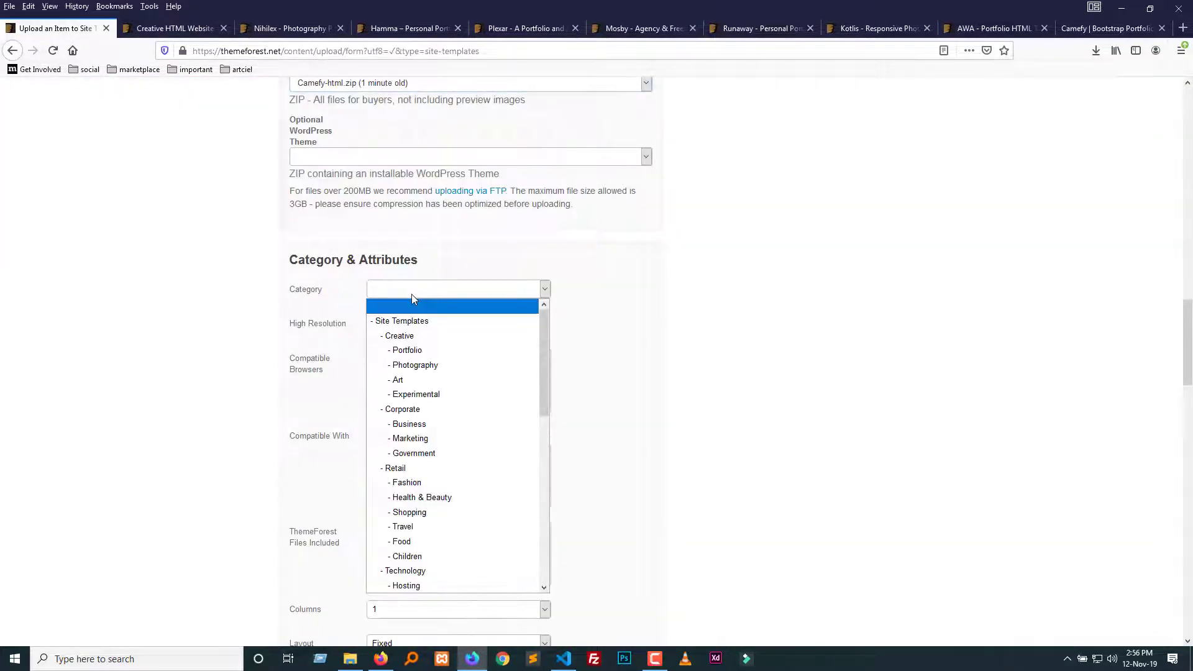
click(416, 349)
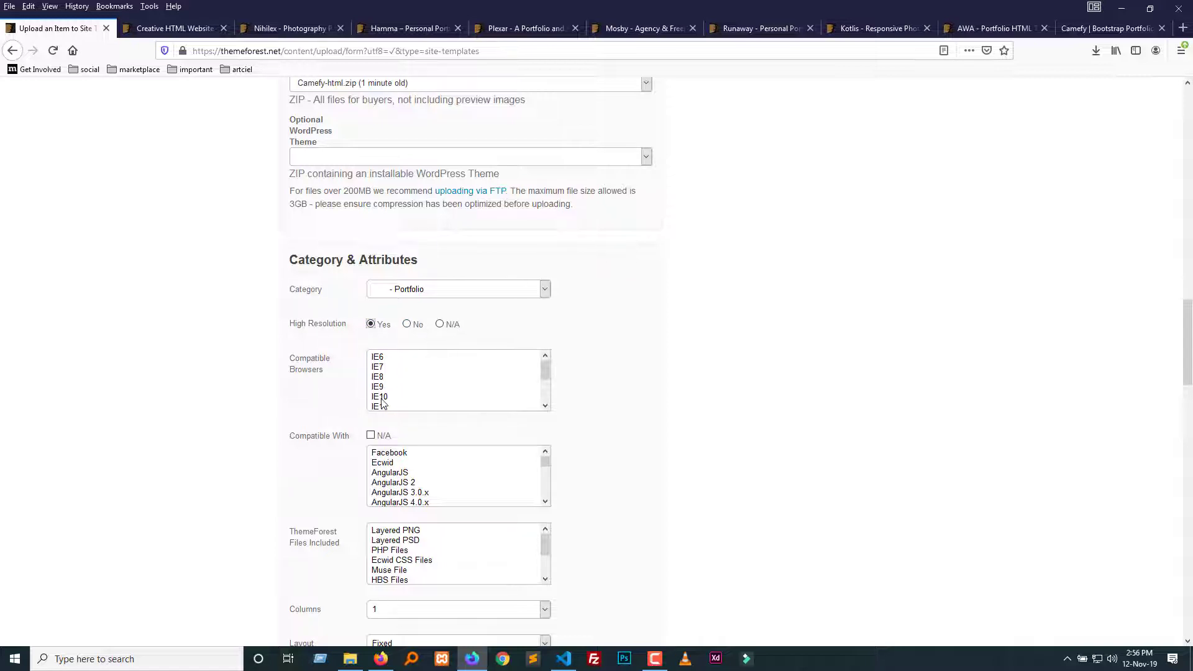
Select IE10, IE11, Firefox, Safari, Opera, Chrome and Edge as the compatible browsers.
scroll(391, 398, down, 2)
scroll(392, 394, up, 2)
scroll(393, 390, down, 2)
scroll(393, 387, up, 2)
click(387, 398)
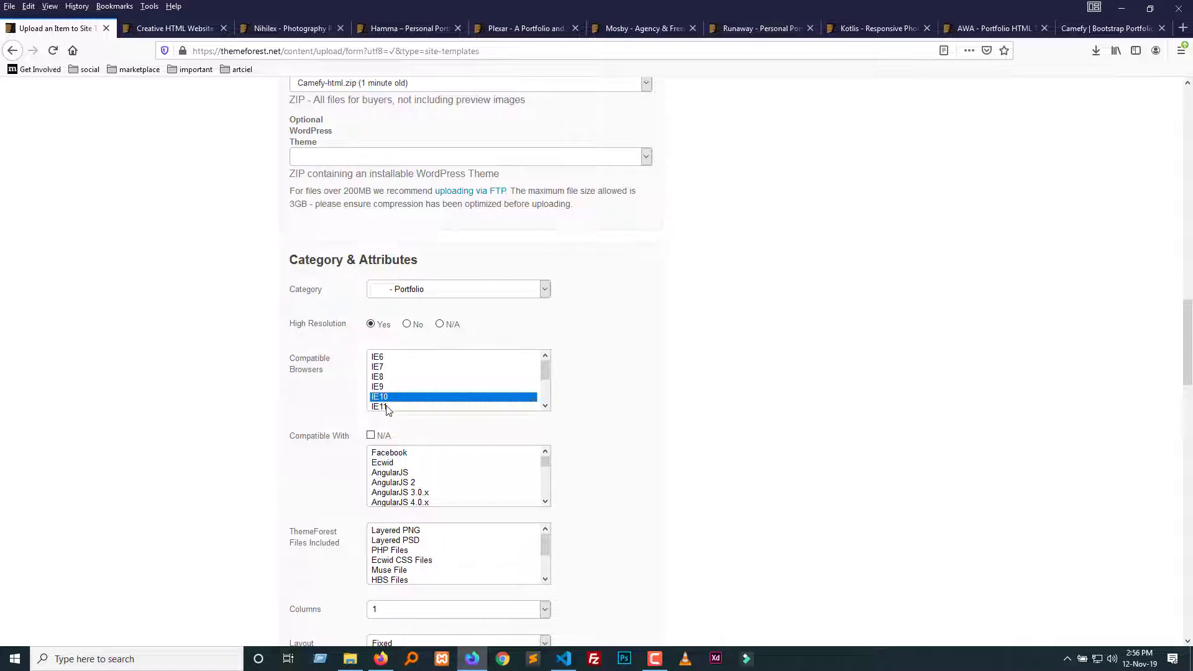
ctrl+click(385, 404)
key(ctrl+minus)
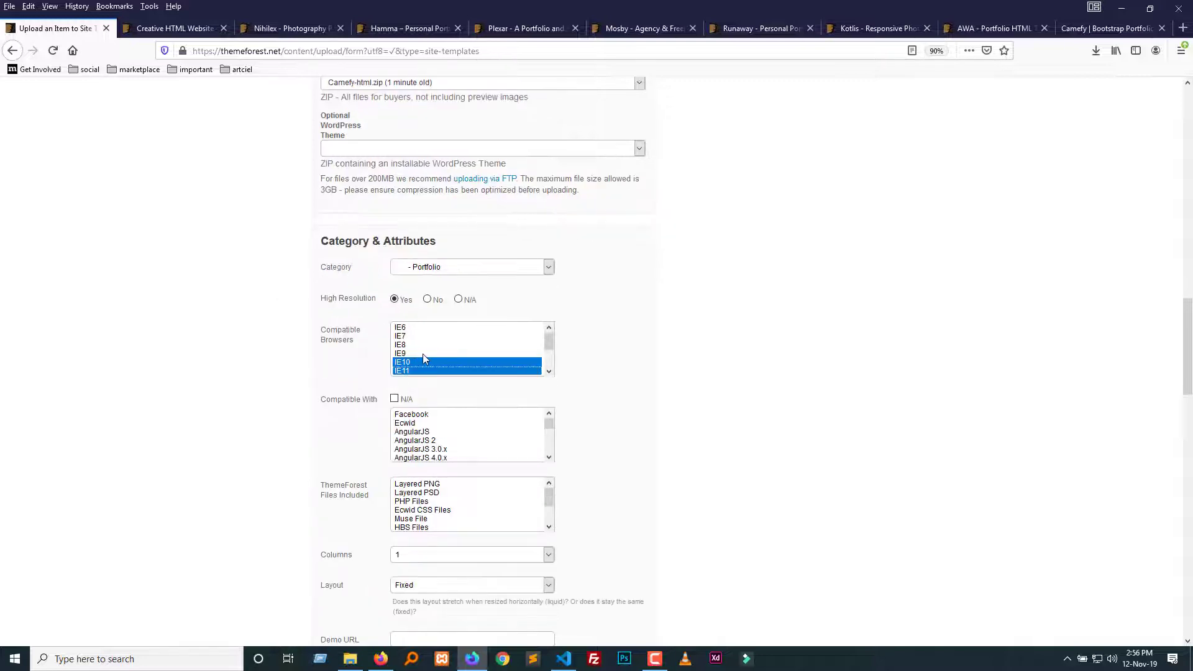
key(ctrl+plus)
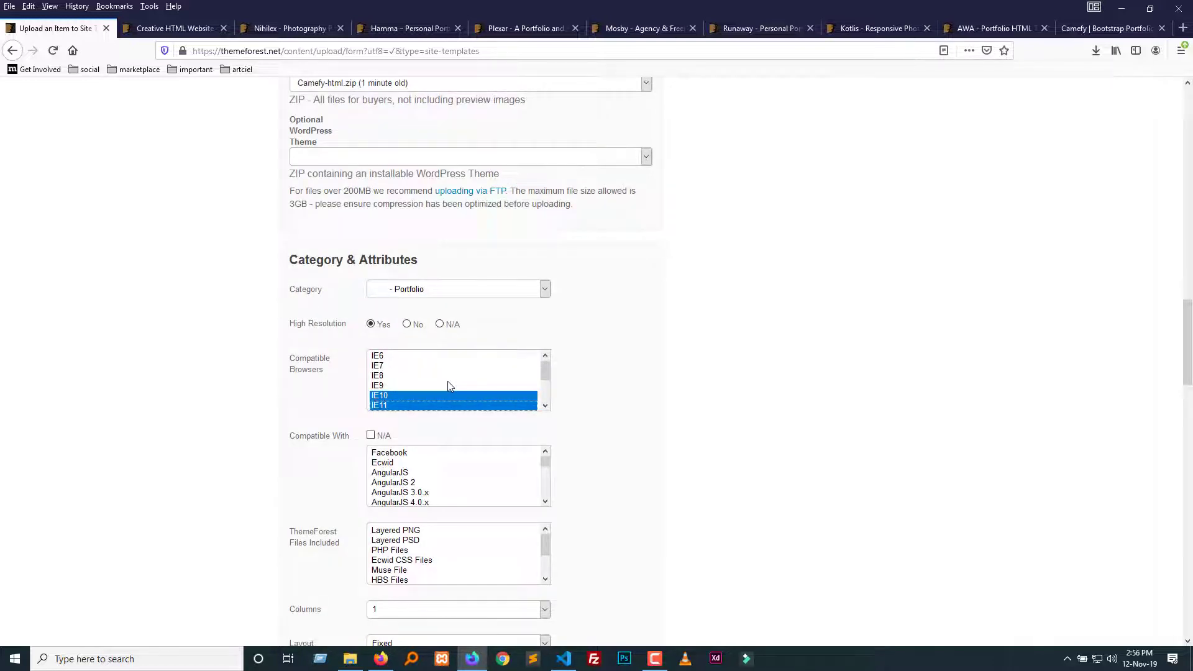
scroll(435, 382, down, 2)
ctrl+click(394, 366)
ctrl+click(391, 375)
ctrl+click(389, 385)
ctrl+click(390, 395)
ctrl+click(392, 405)
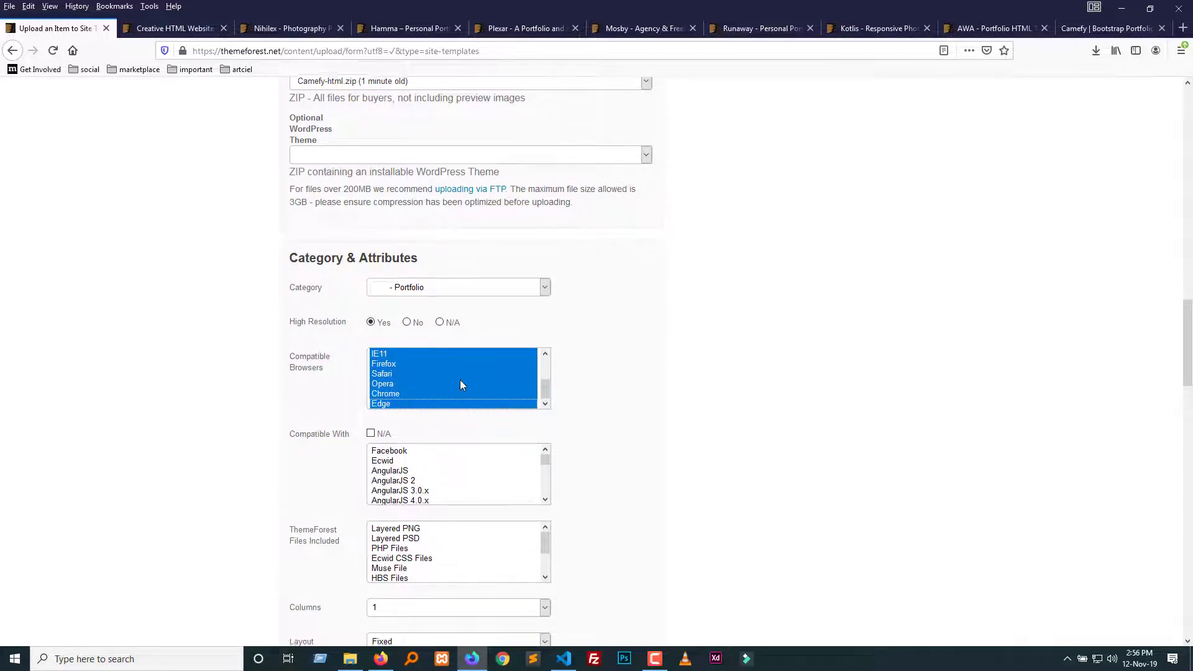
Mark the item as compatible with Bootstrap 4.x.
scroll(452, 377, down, 2)
scroll(429, 365, down, 2)
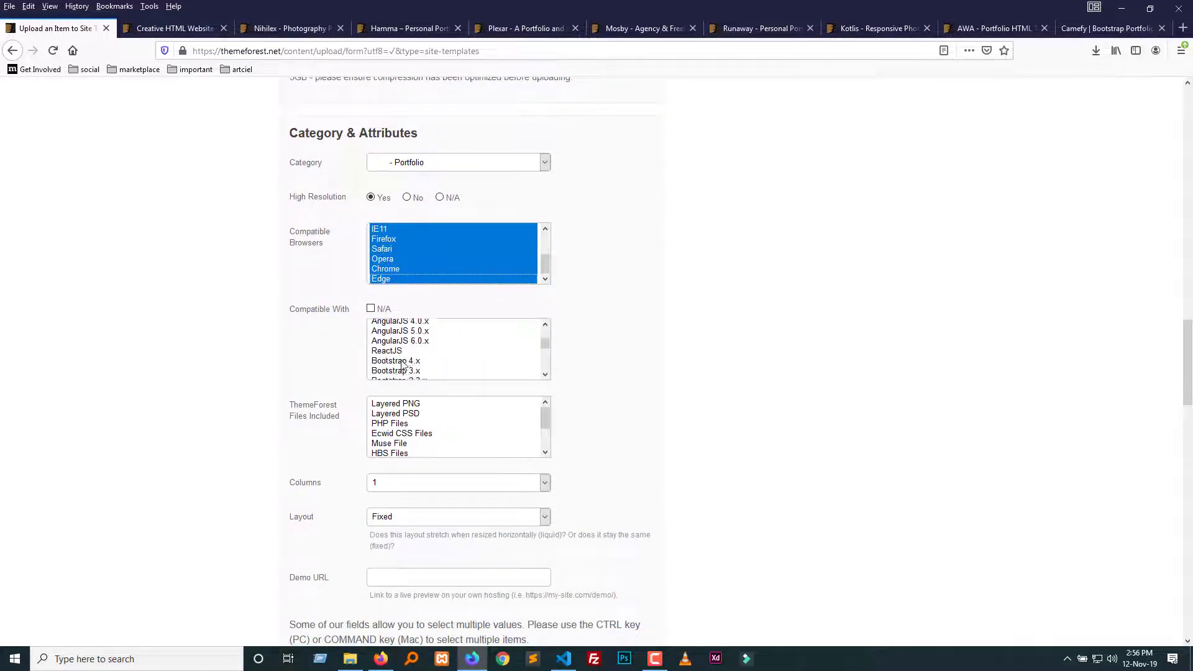
click(401, 362)
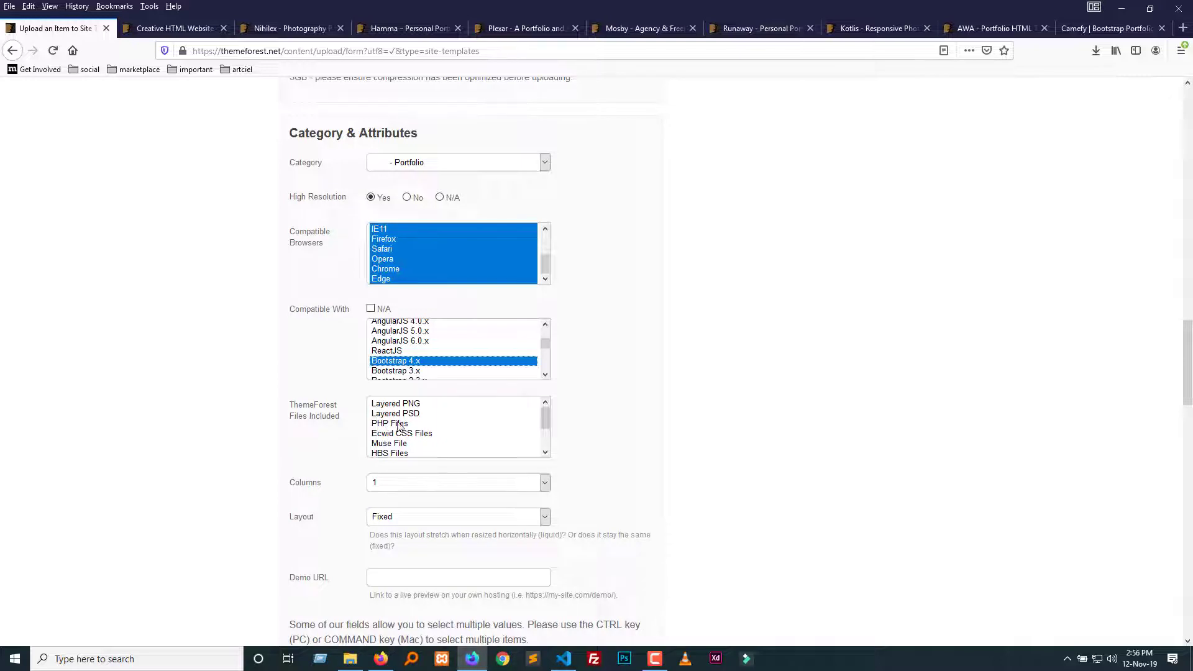
Select HTML Files, CSS Files and JS Files as the ThemeForest files included.
scroll(403, 427, up, 1)
scroll(404, 428, down, 3)
click(390, 488)
scroll(612, 447, down, 2)
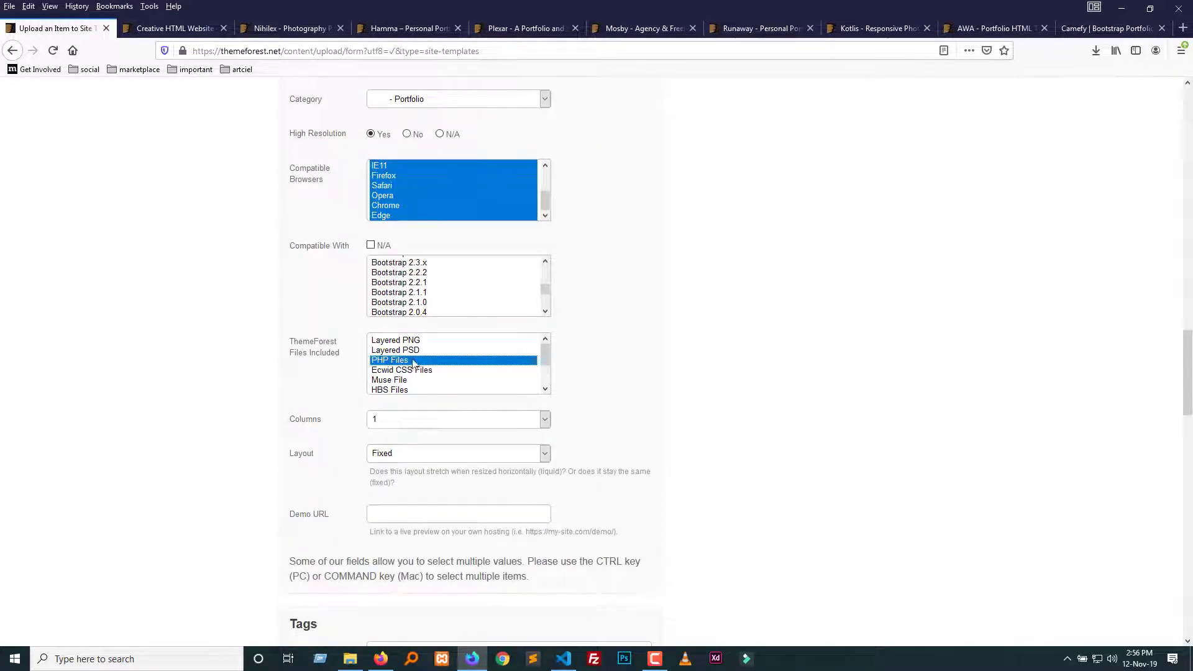
scroll(415, 364, down, 2)
drag(397, 359, 410, 410)
Set the item's columns to 4+ and its layout to Responsive.
click(405, 483)
click(426, 458)
click(431, 497)
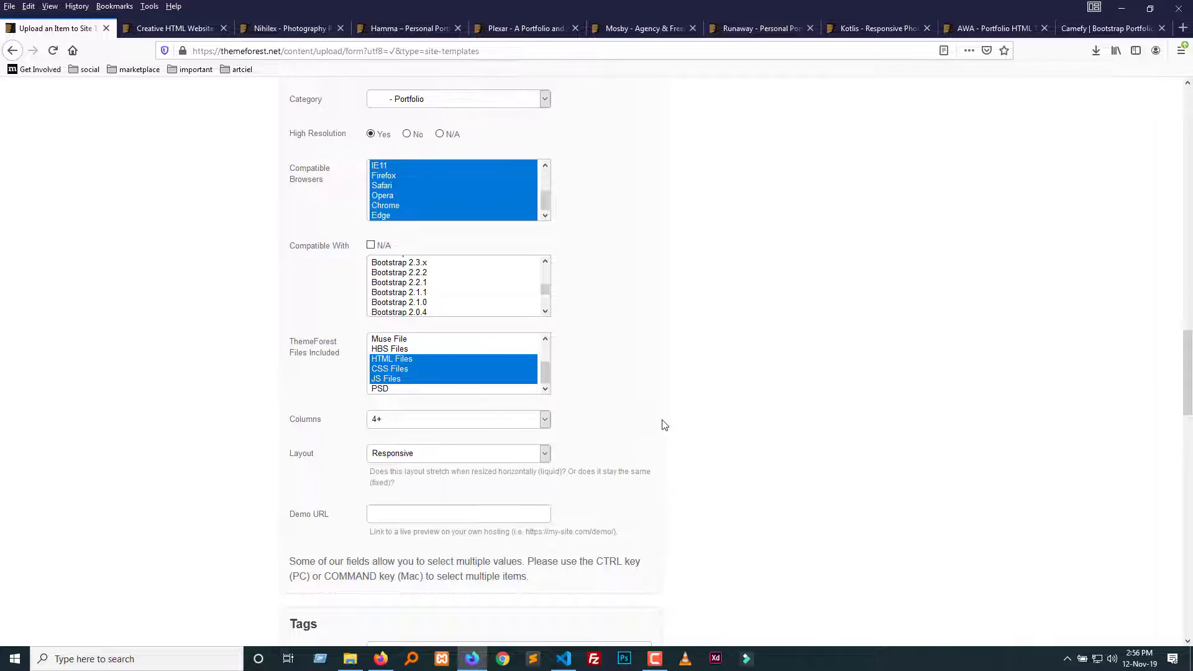
Close the AWA, Kotlis and Runaway reference item pages.
scroll(665, 425, down, 5)
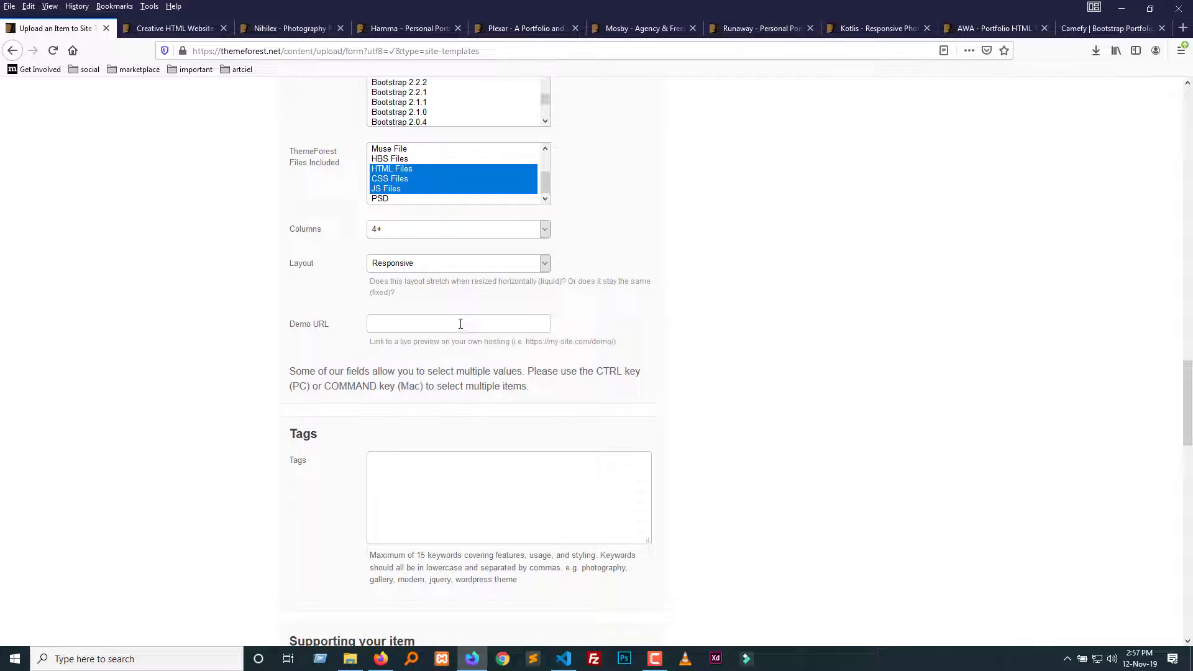
click(1044, 27)
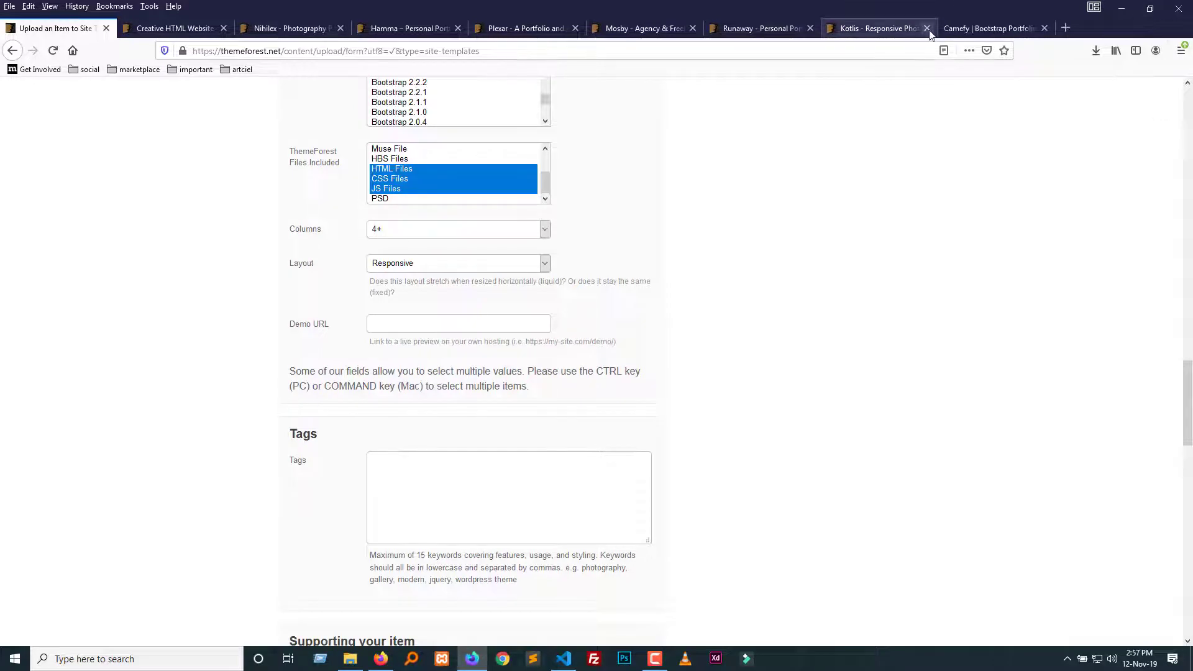
click(927, 28)
click(810, 28)
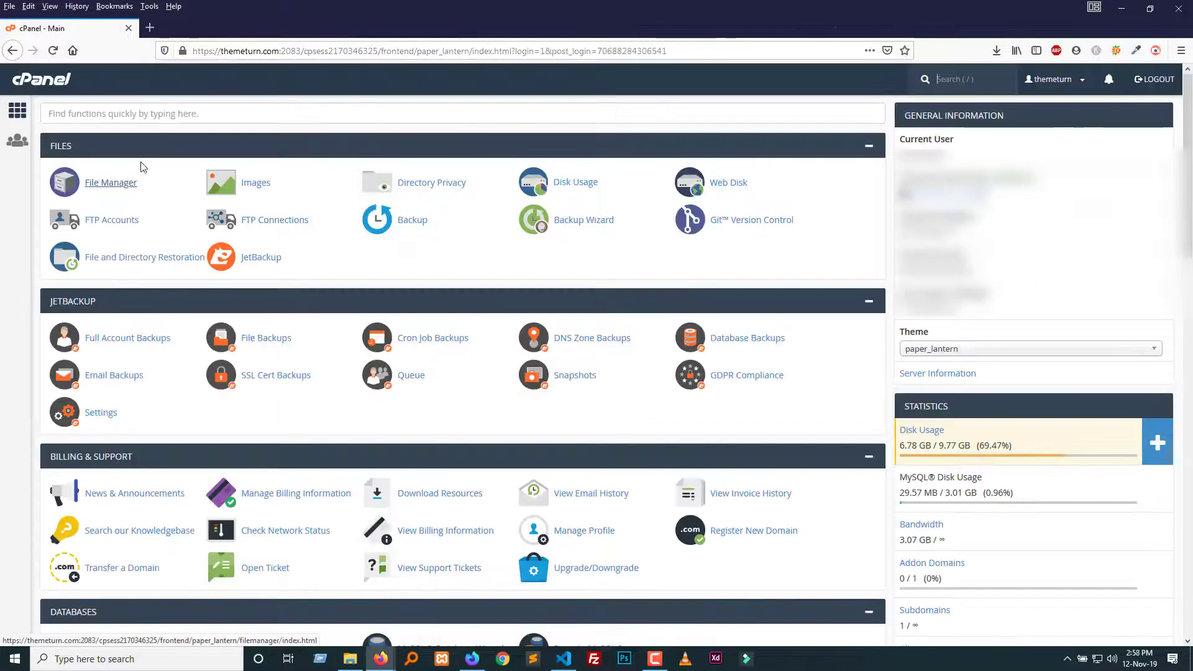
Create a folder named unix inside public_html in the cPanel File Manager and open it.
click(115, 184)
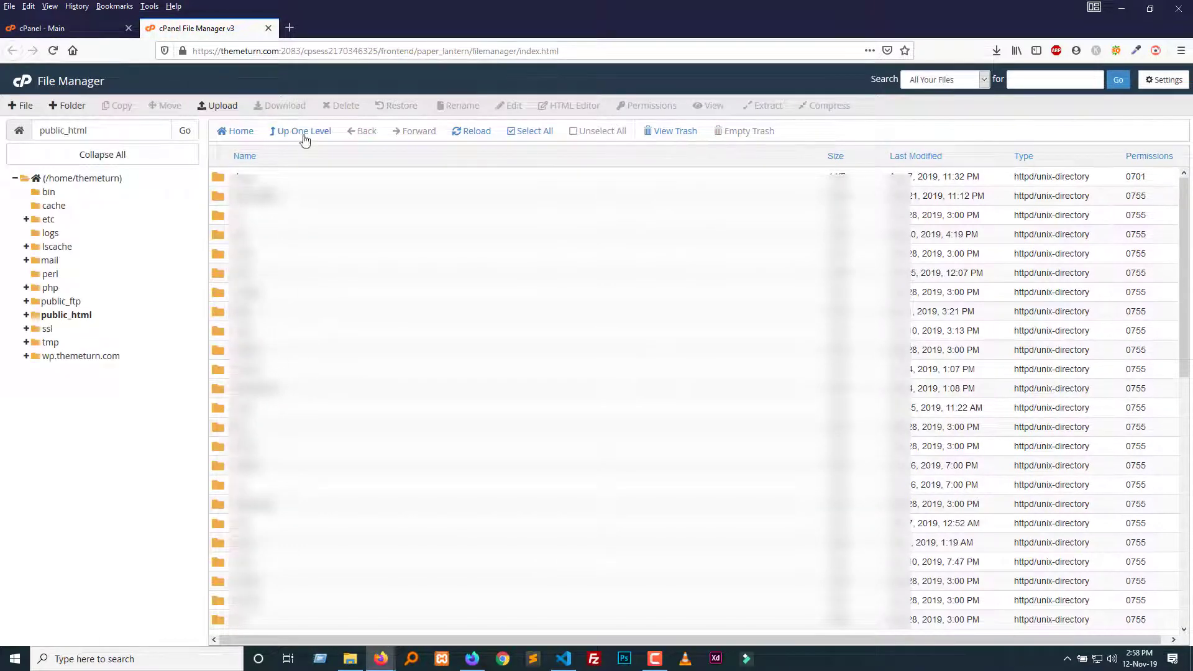
click(65, 106)
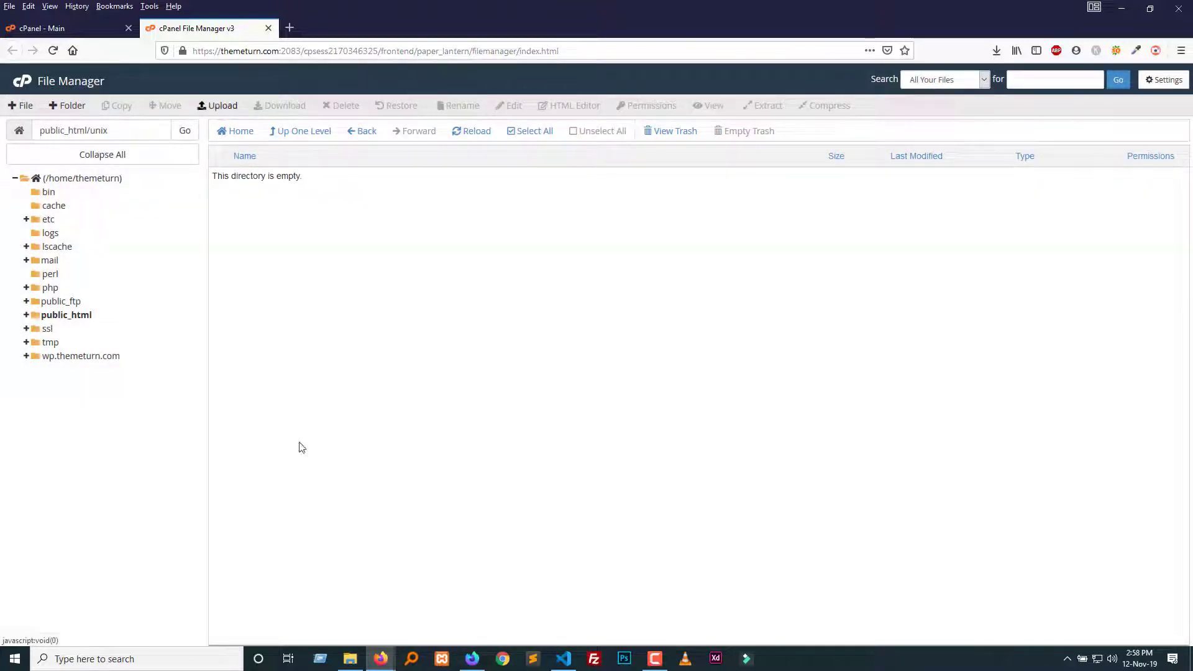
Switch to File Explorer and compress the Demo folder inside Files > development into a ZIP archive.
click(349, 658)
click(134, 137)
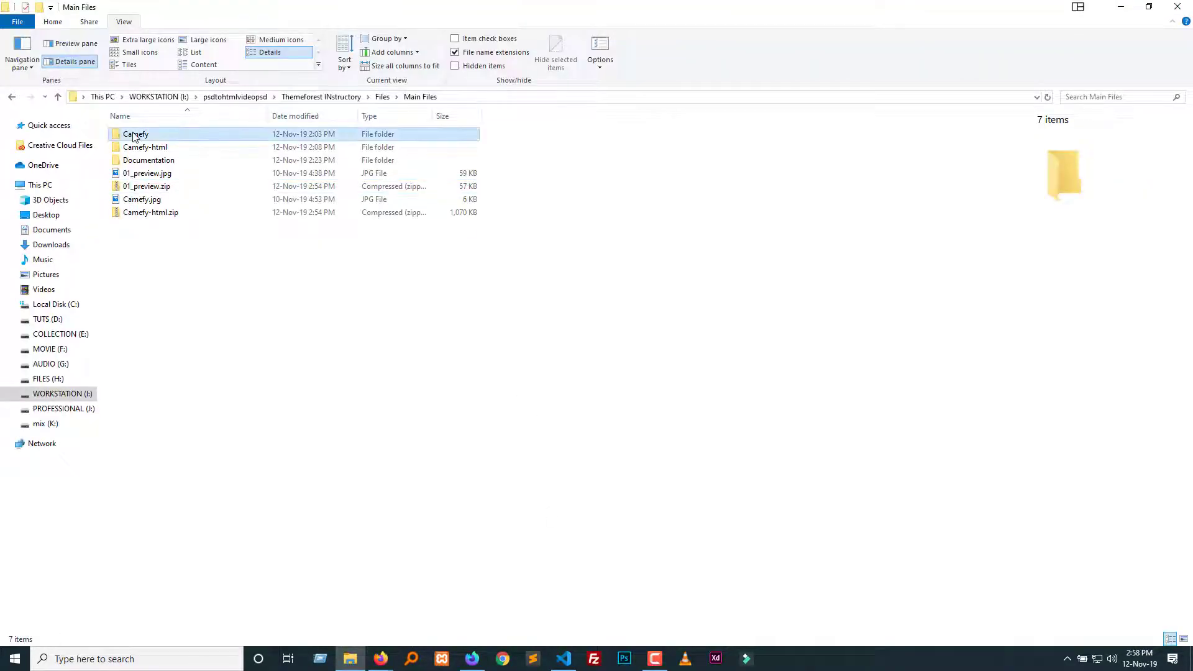
click(162, 288)
click(382, 97)
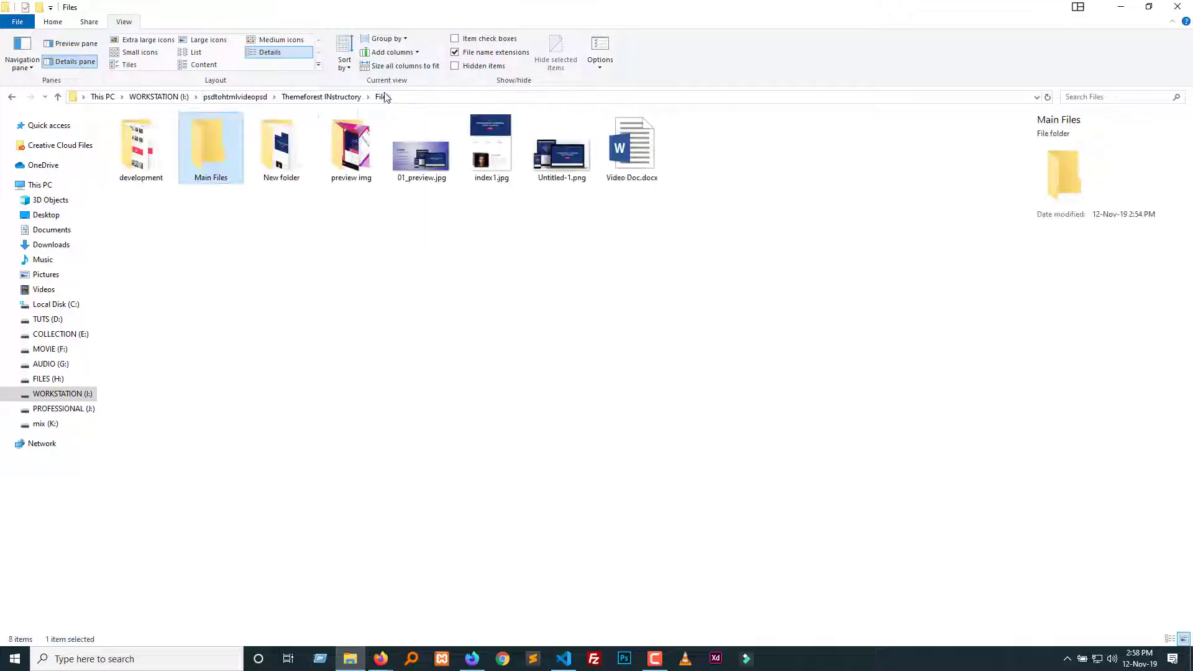
double_click(137, 176)
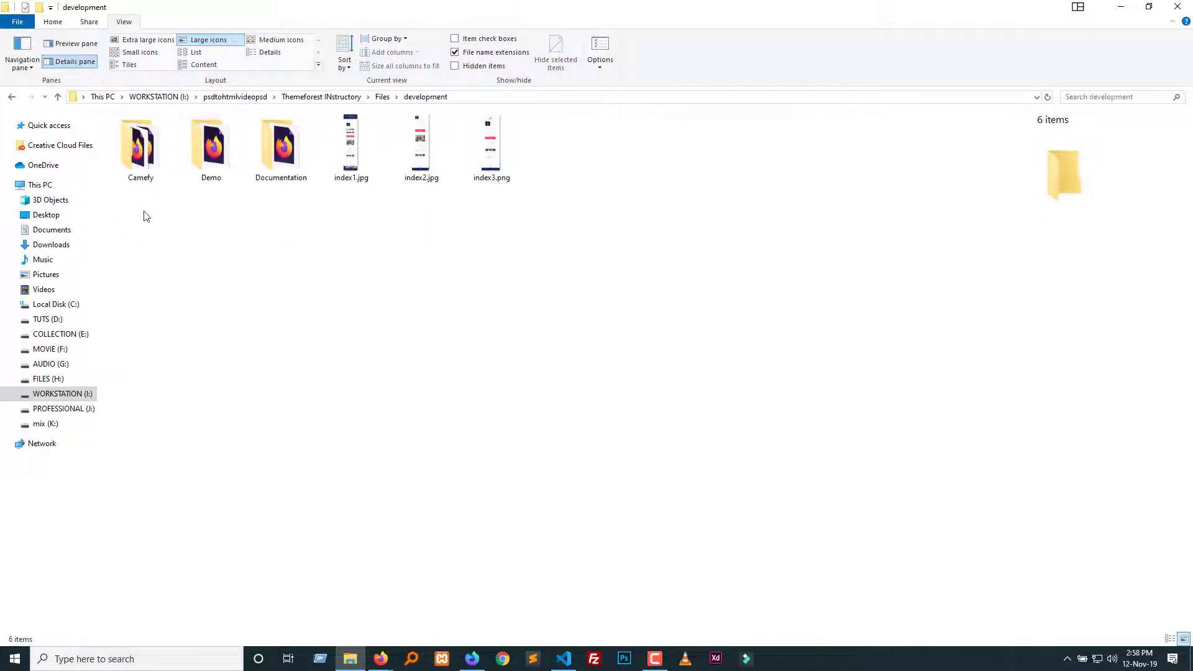
double_click(211, 149)
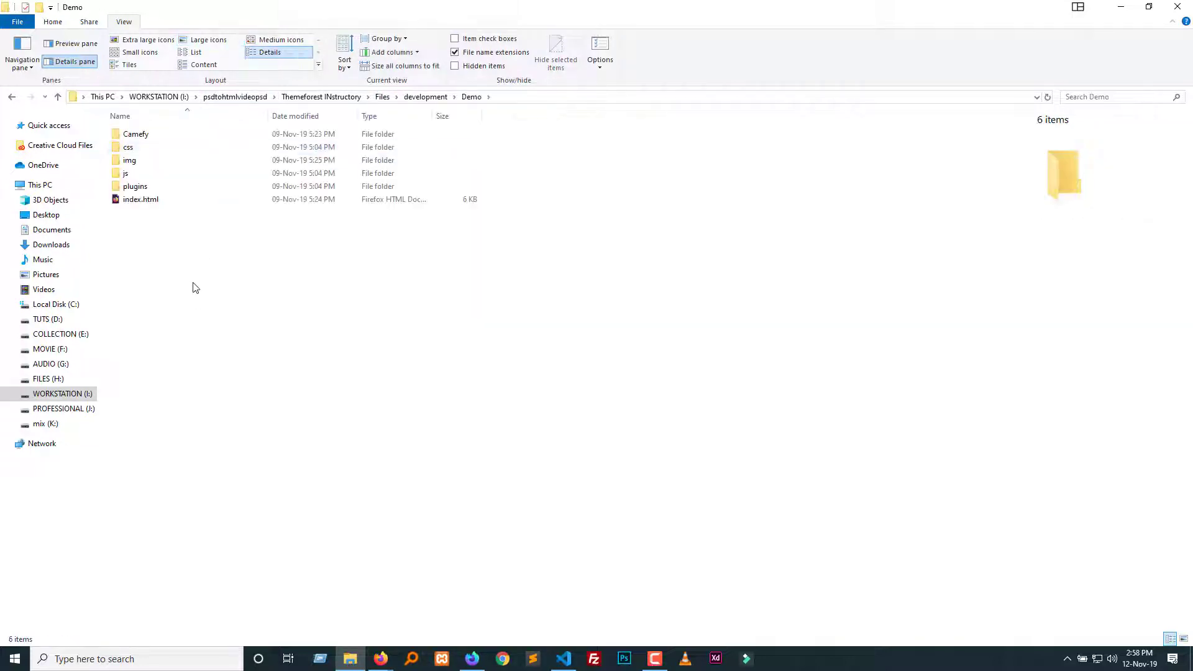
key(BackSpace)
right_click(206, 156)
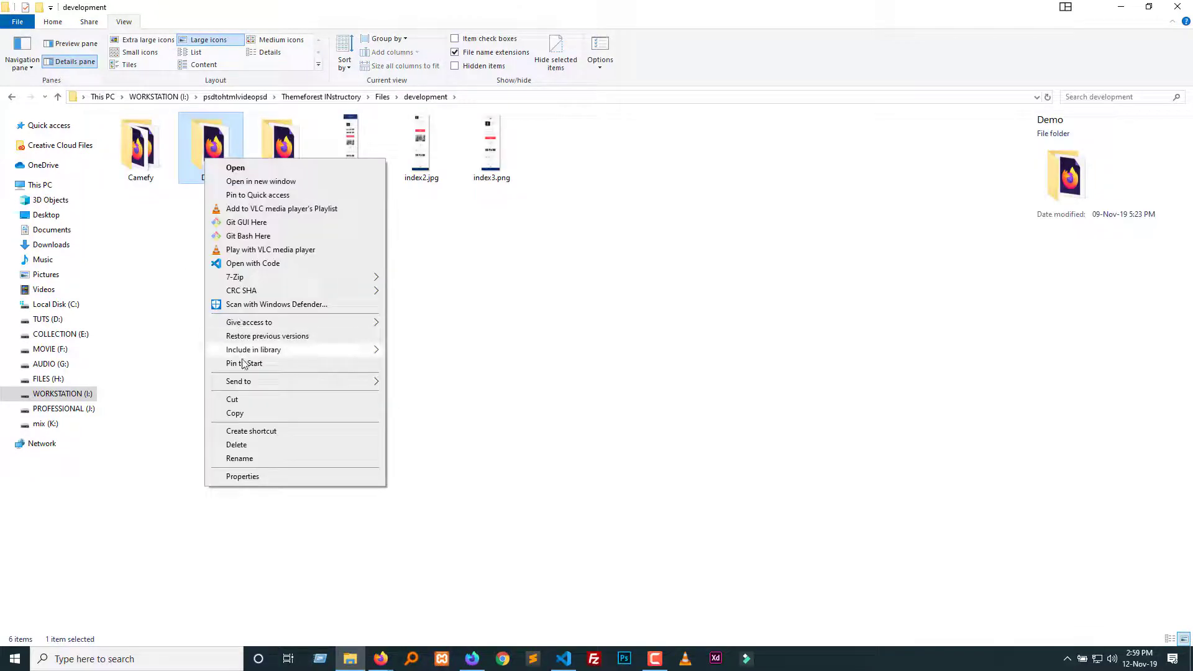
mouse_move(246, 381)
click(447, 396)
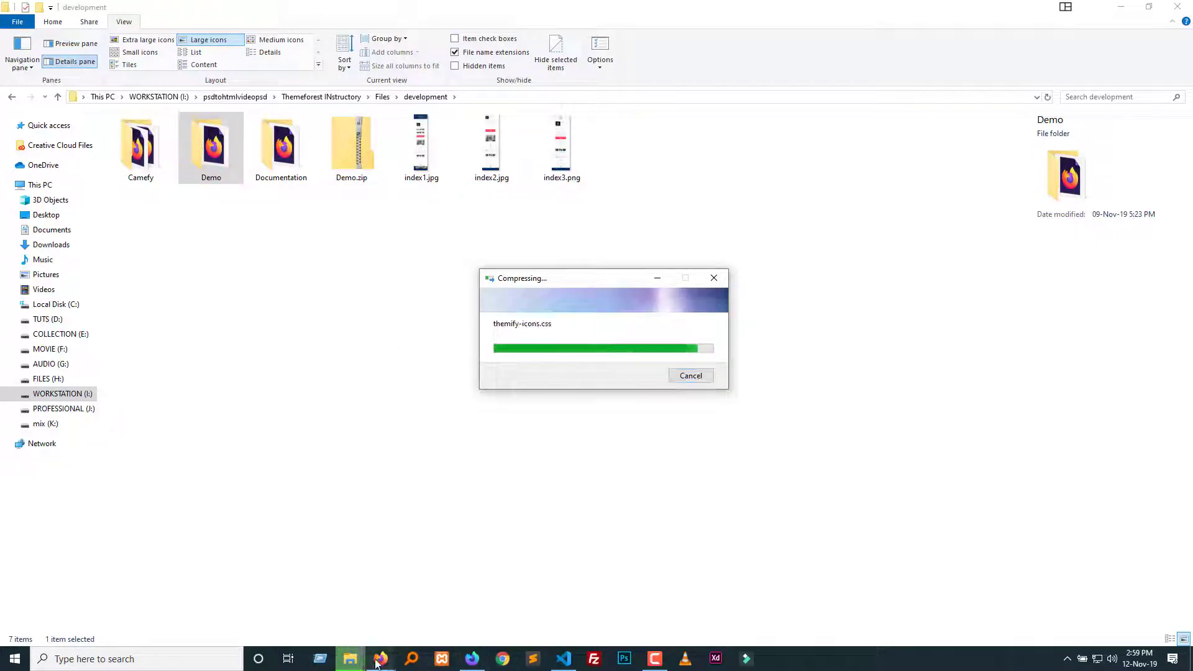
Switch to the cPanel File Manager and upload Demo.zip from File Explorer into public_html/unix, returning to the folder when complete.
mouse_move(381, 657)
click(443, 620)
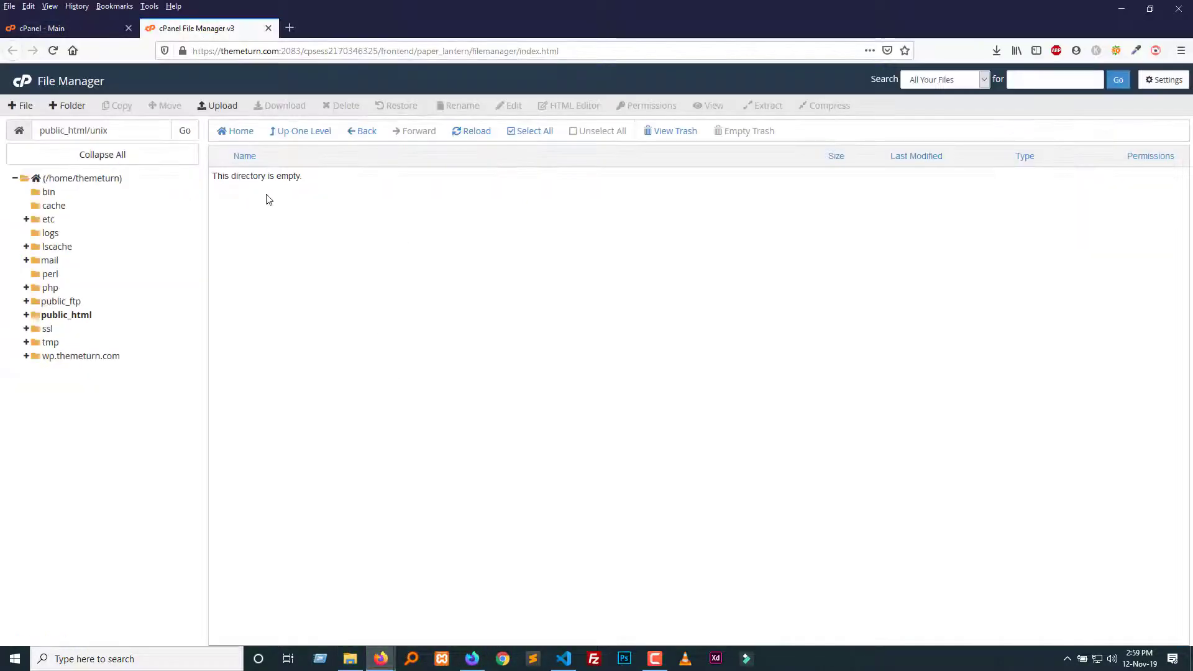
click(223, 107)
click(602, 287)
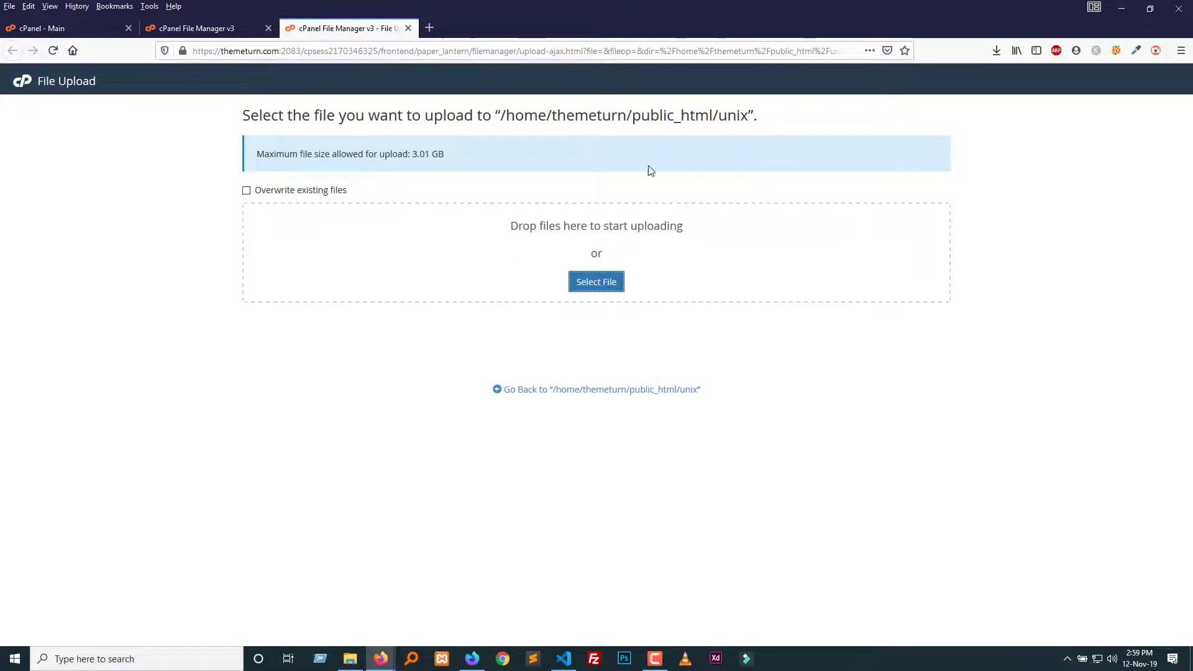
click(582, 10)
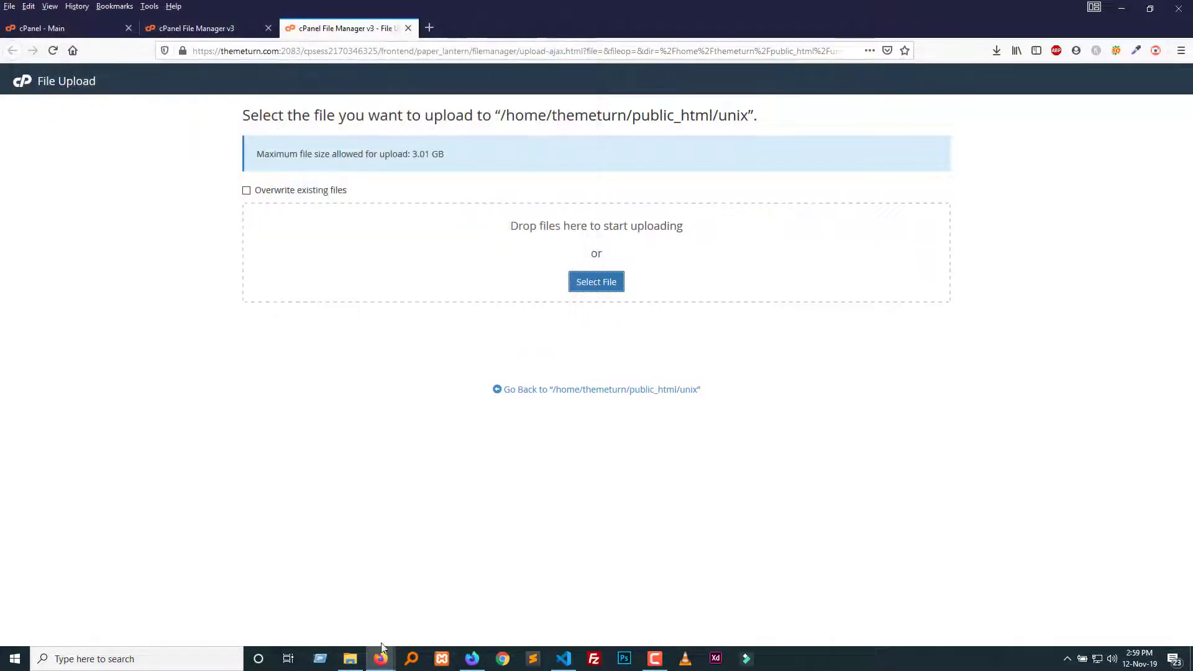
click(349, 658)
drag(345, 163, 595, 288)
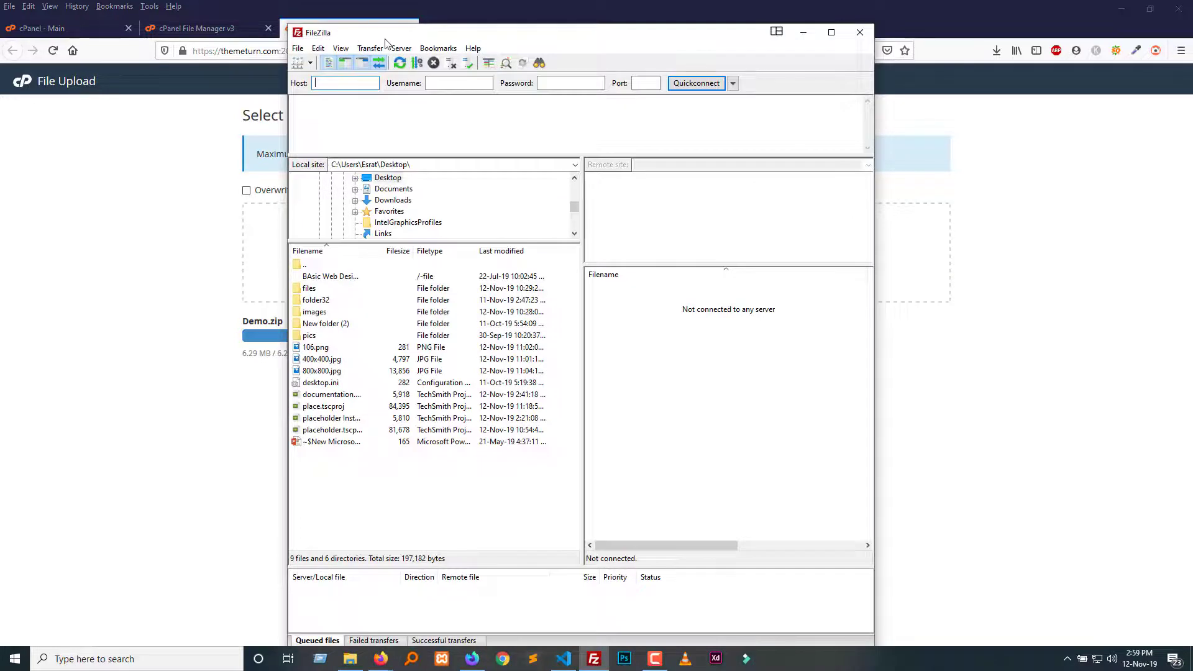
click(857, 33)
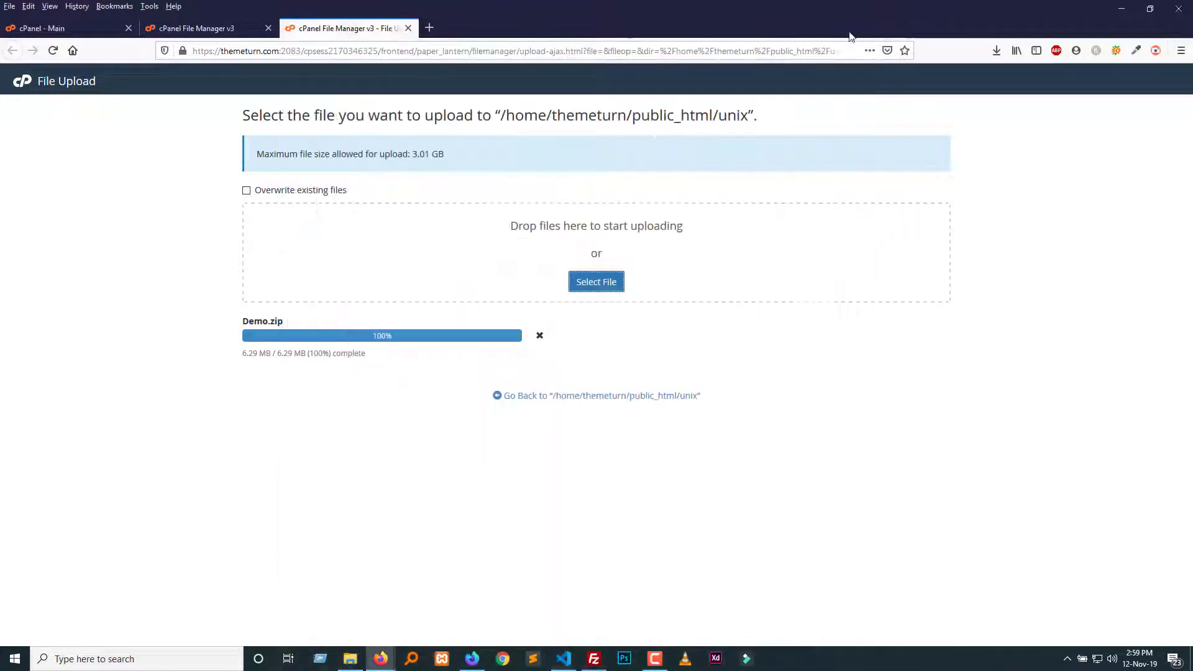
click(617, 404)
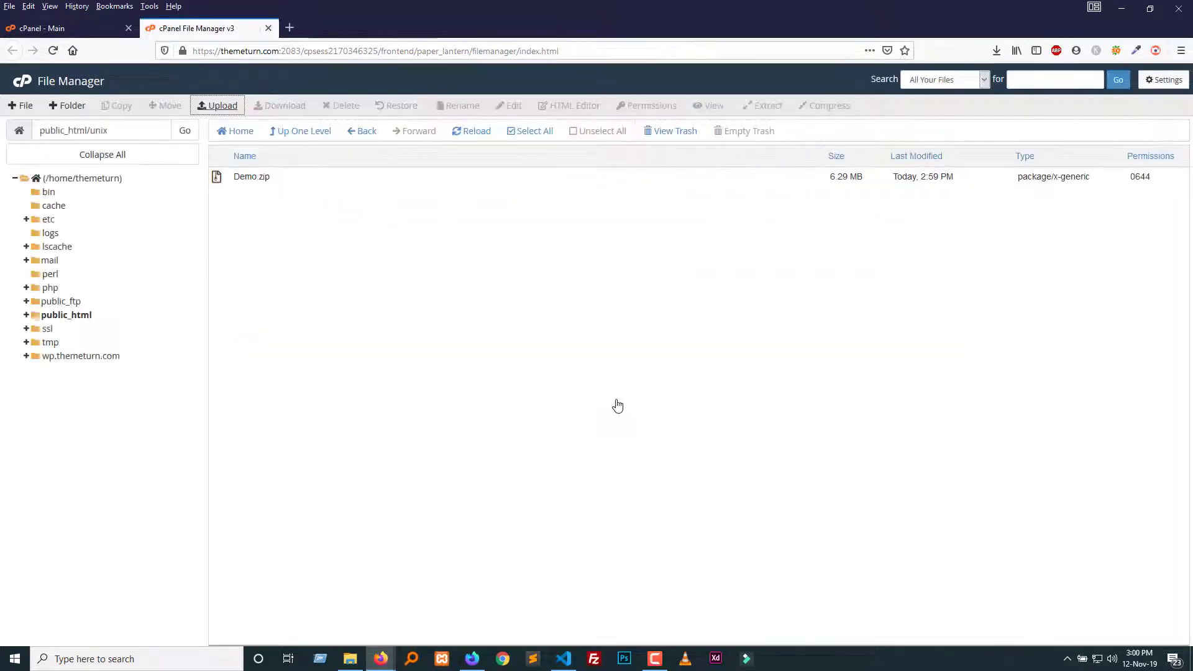
Extract Demo.zip inside the unix folder and dismiss the extraction results.
click(234, 177)
right_click(231, 176)
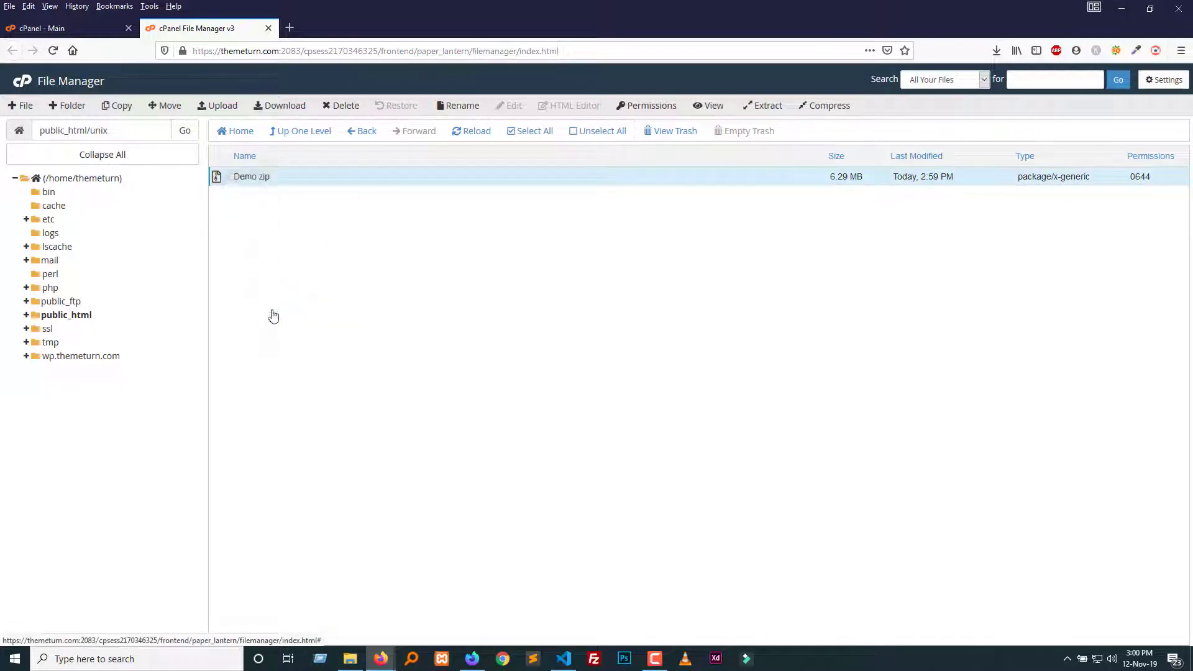
click(263, 312)
click(680, 418)
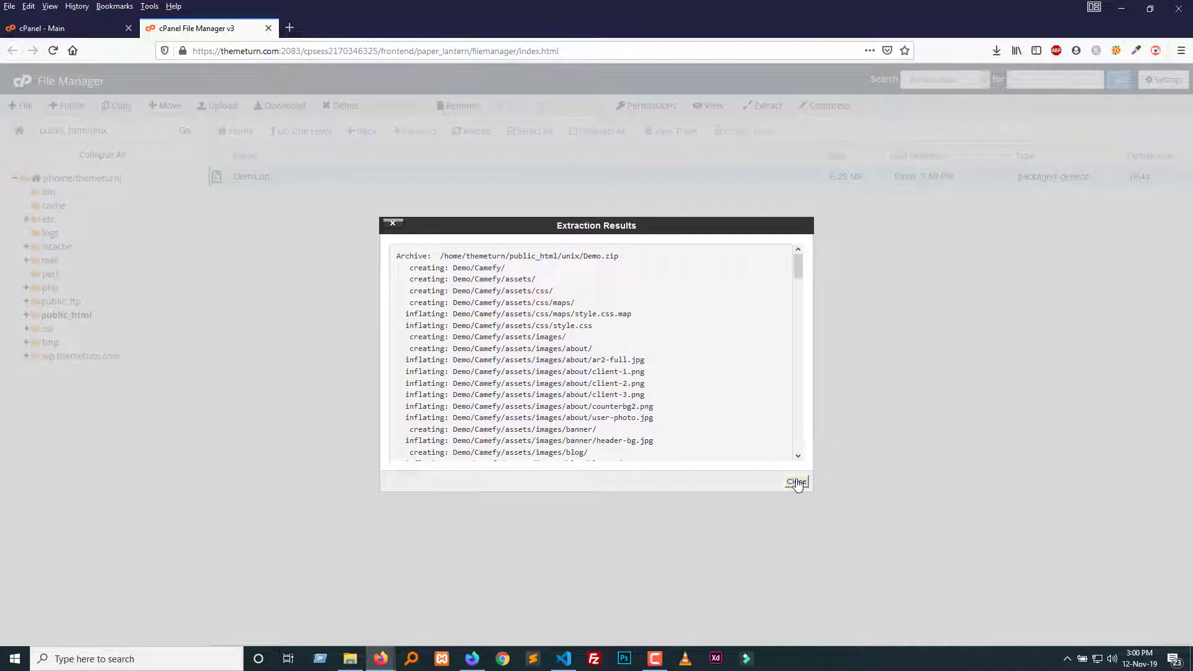
click(796, 482)
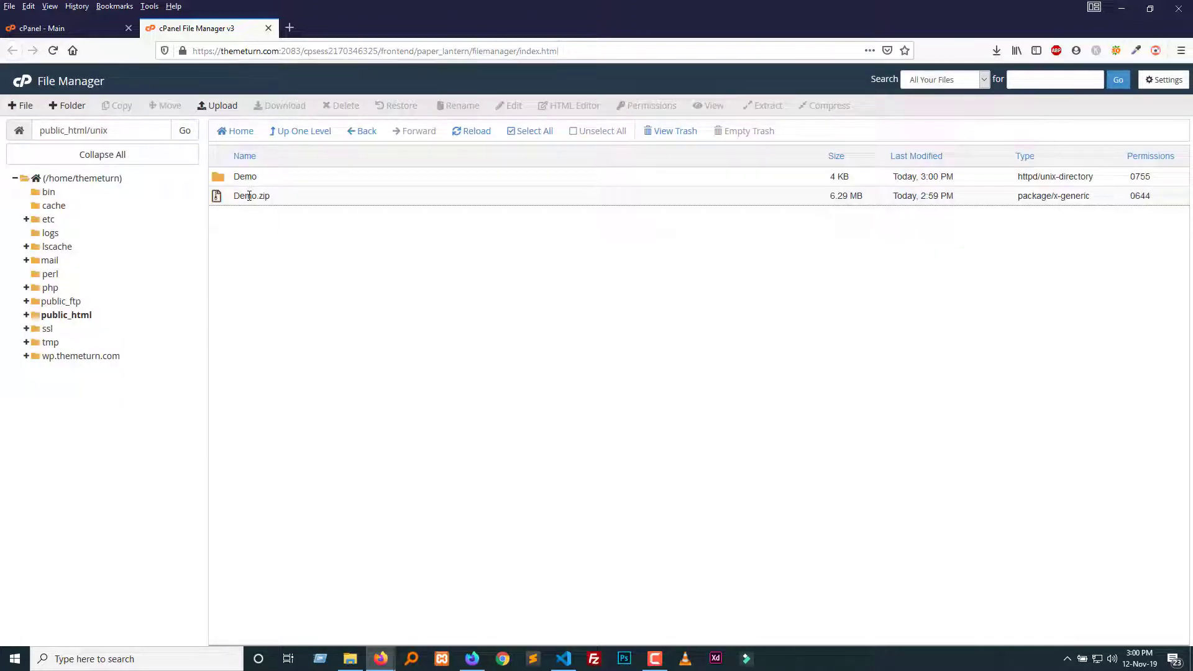
Delete the Demo.zip archive from the unix folder and open the extracted Demo folder.
click(249, 197)
click(341, 106)
click(698, 397)
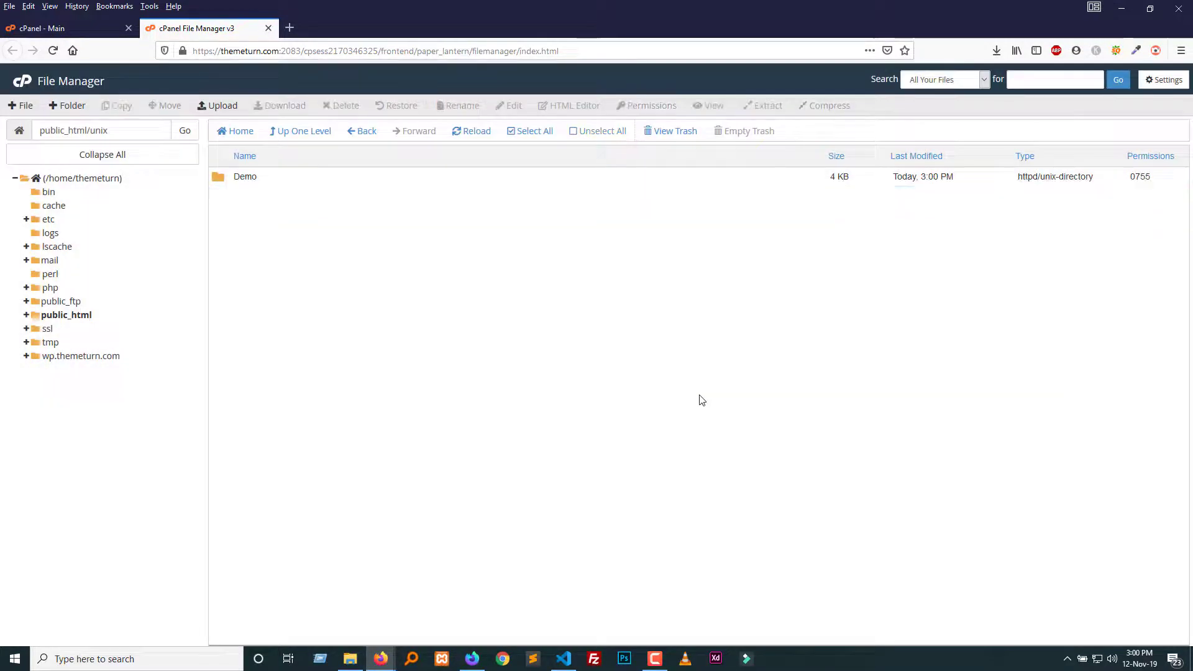
double_click(249, 178)
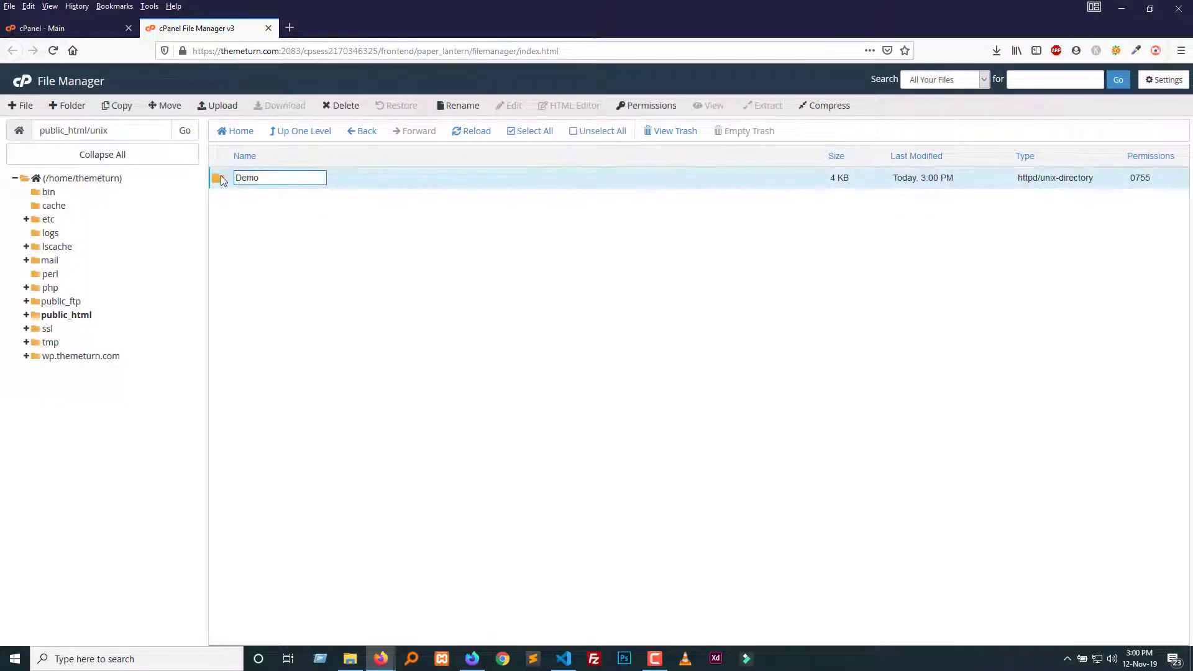
double_click(222, 179)
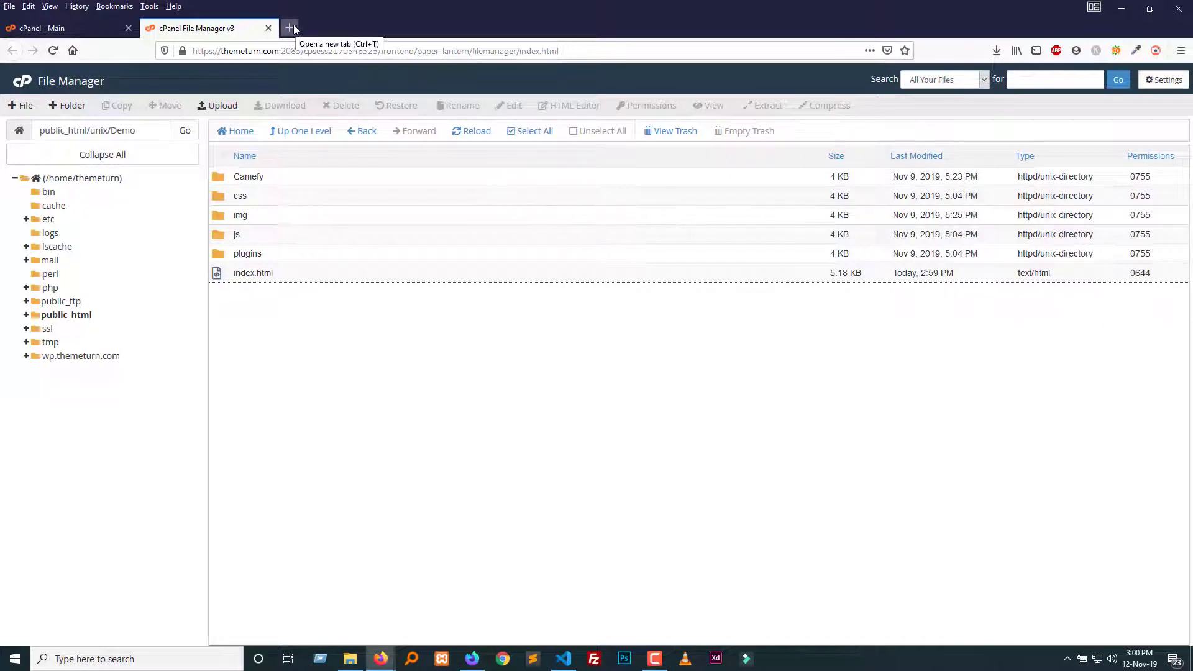
Switch to the other Firefox browser and load themeturn.com/unix/demo/index.html in a new tab.
click(472, 658)
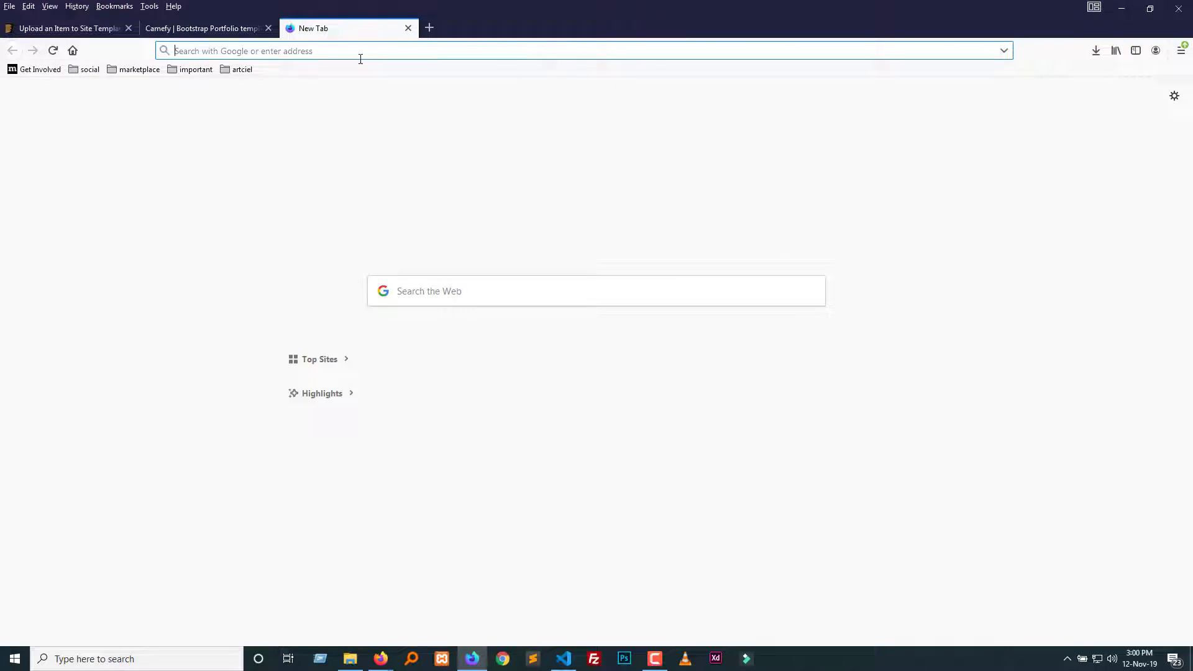
text(themeturn.com/unix/demo/index.html)
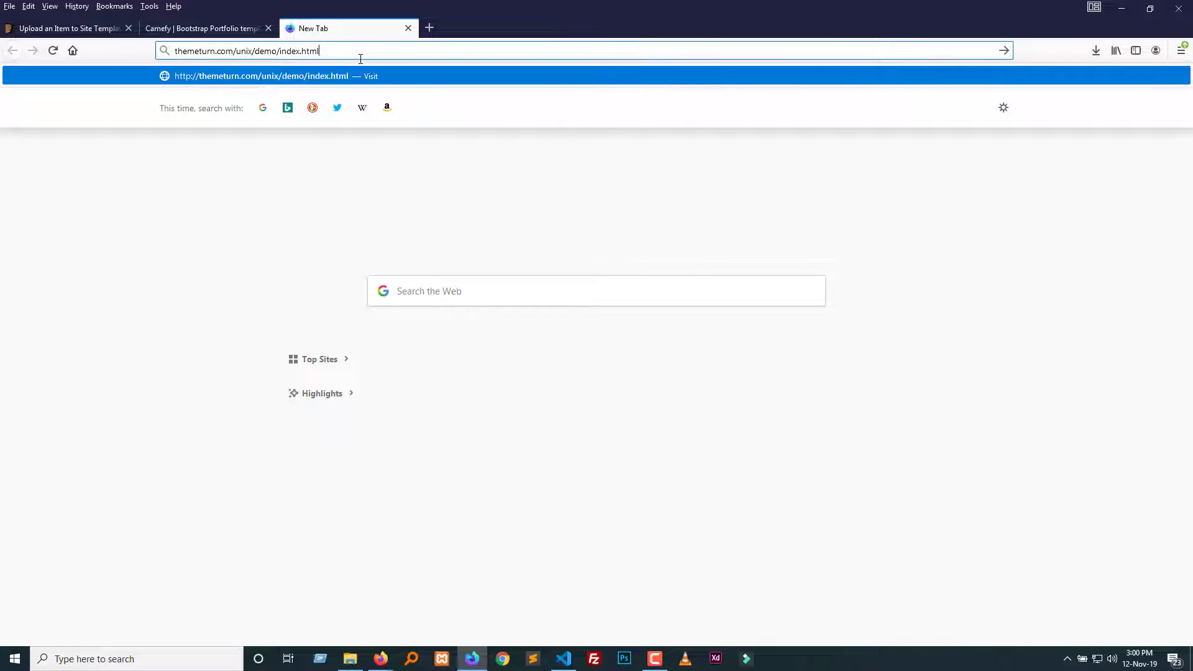
key(ctrl+a)
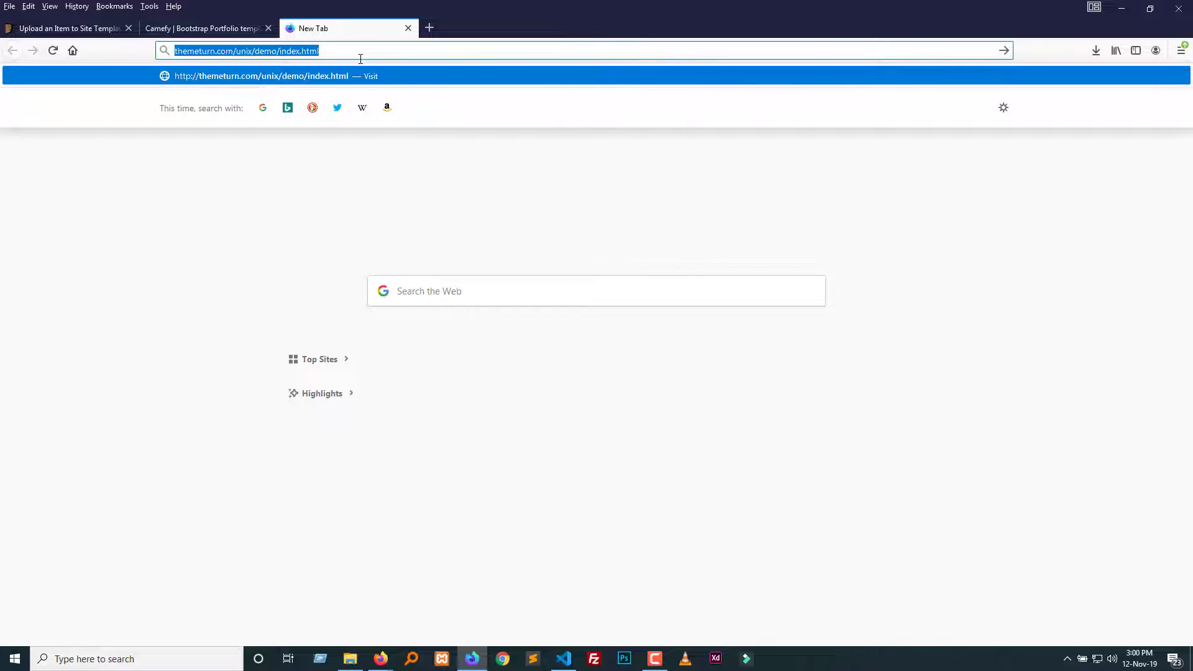
key(Return)
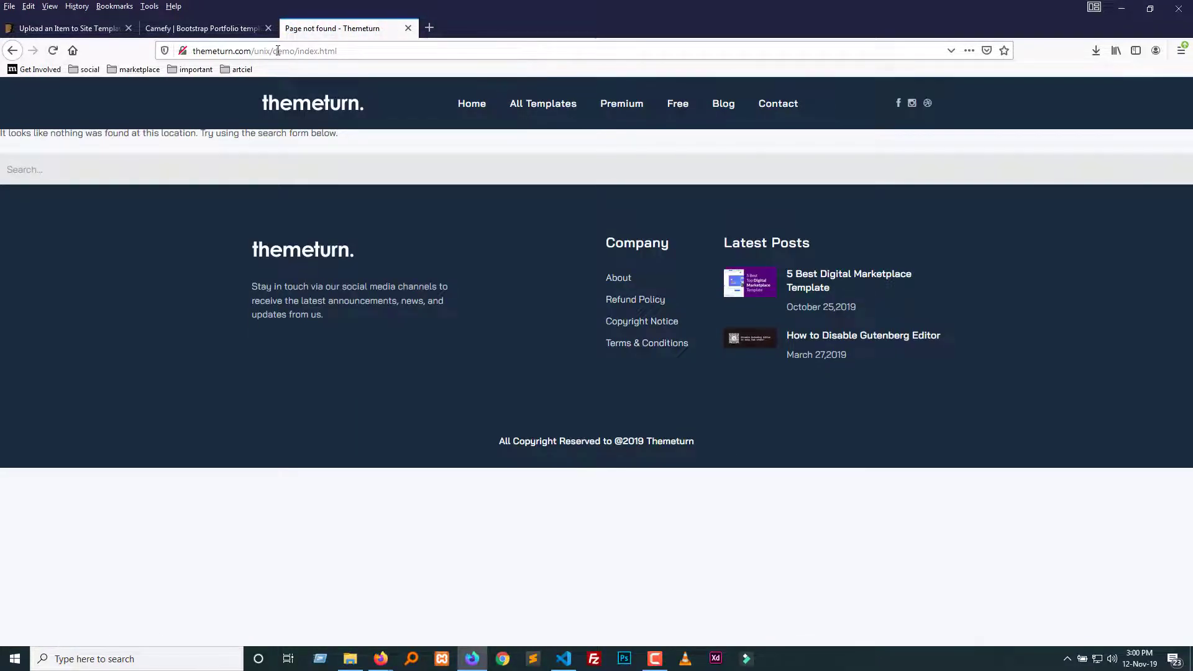
click(278, 50)
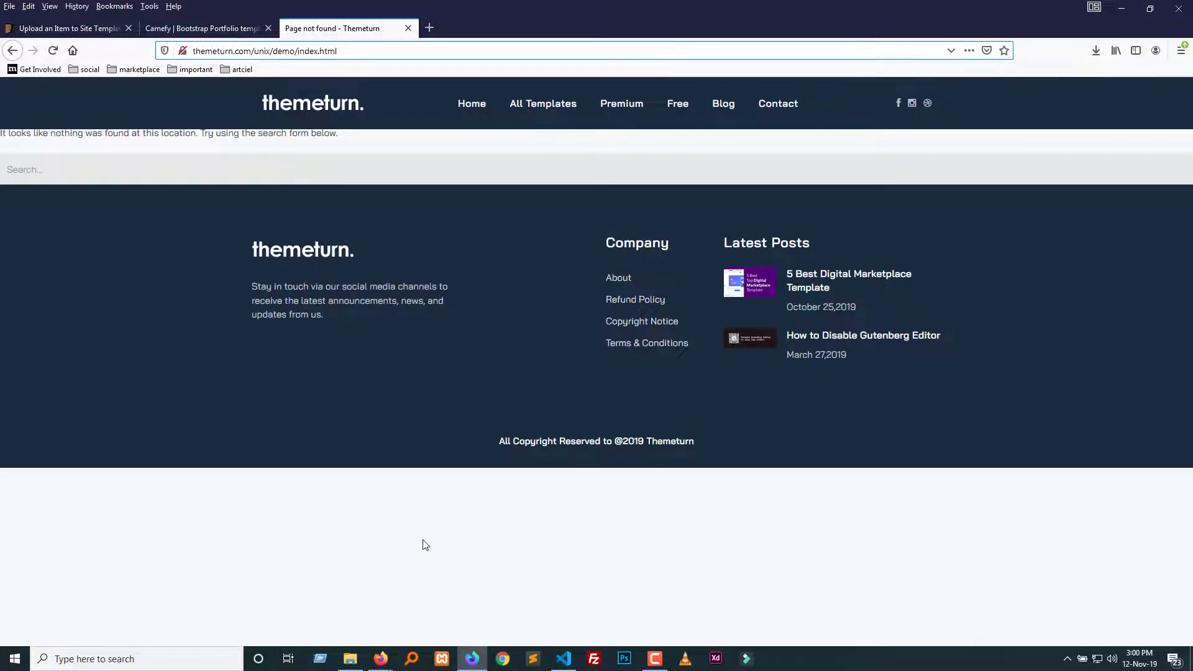
Return to the unix folder in the cPanel File Manager and rename the Demo folder as demo.
mouse_move(380, 659)
click(445, 605)
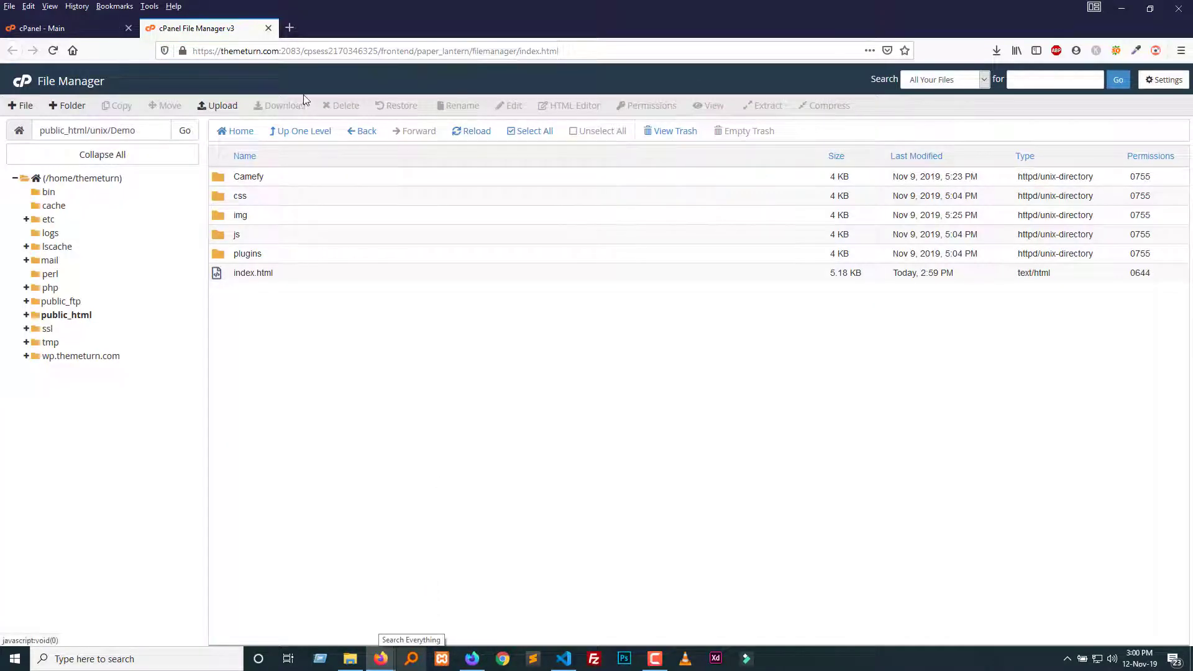
click(360, 134)
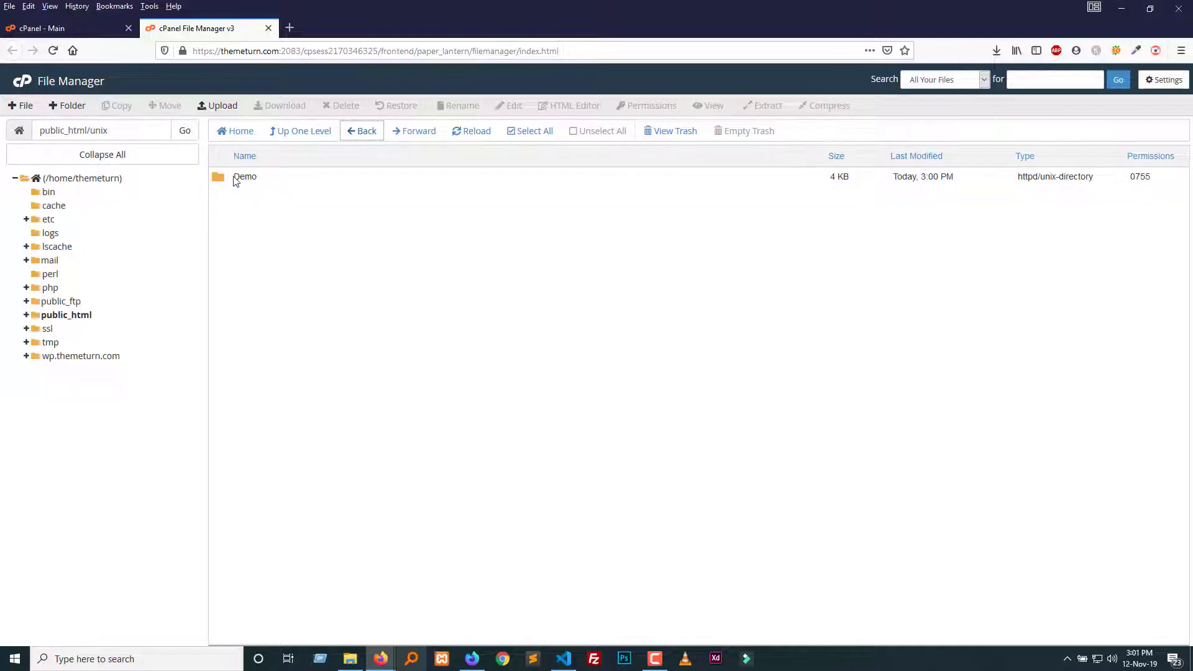
click(241, 177)
right_click(239, 177)
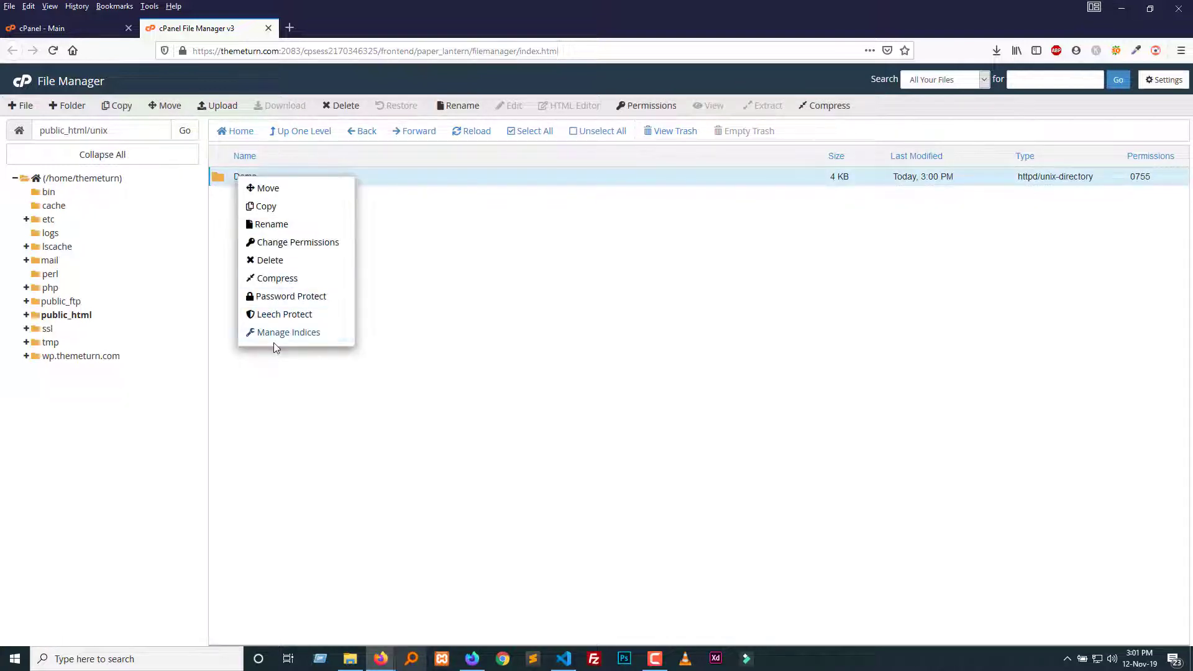
click(273, 225)
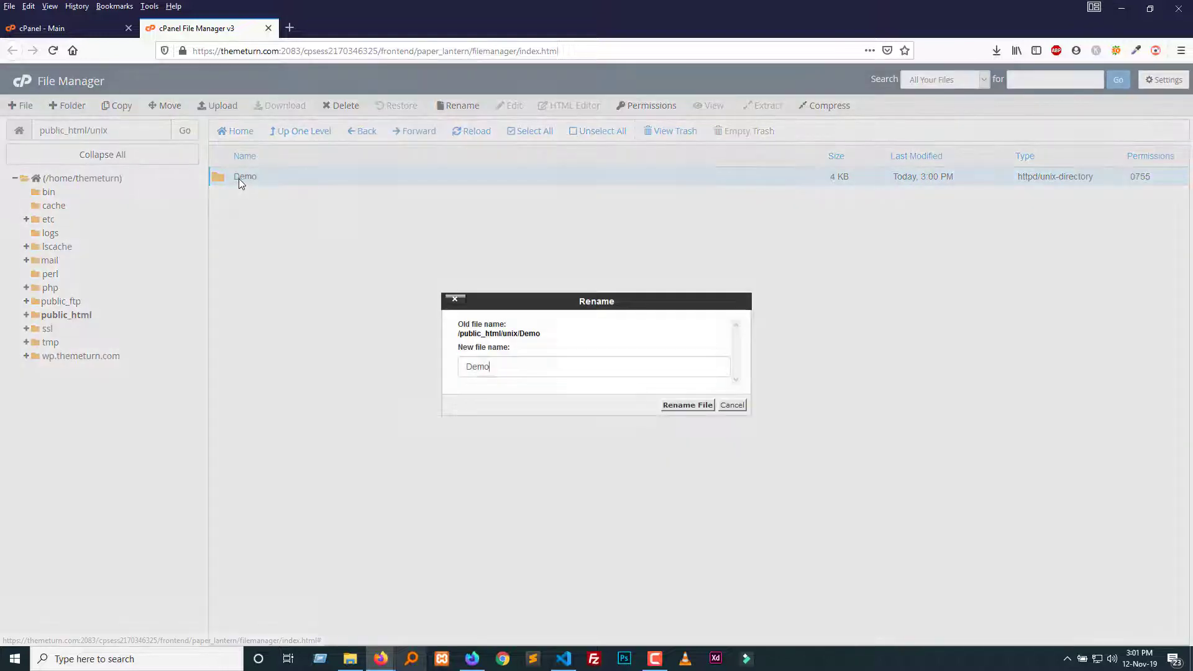
text(d)
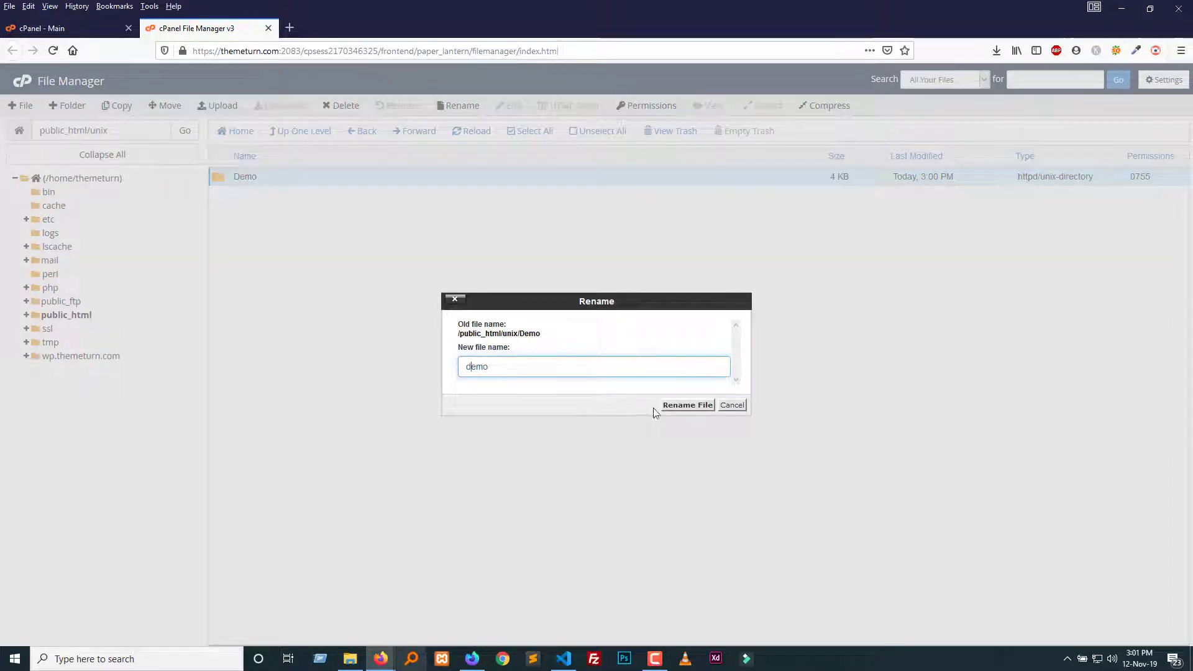
click(687, 404)
Switch back to the hosted landing page, reload it, check that Homepage 01, 02 and 03 open, and close those previews.
key(alt+Tab)
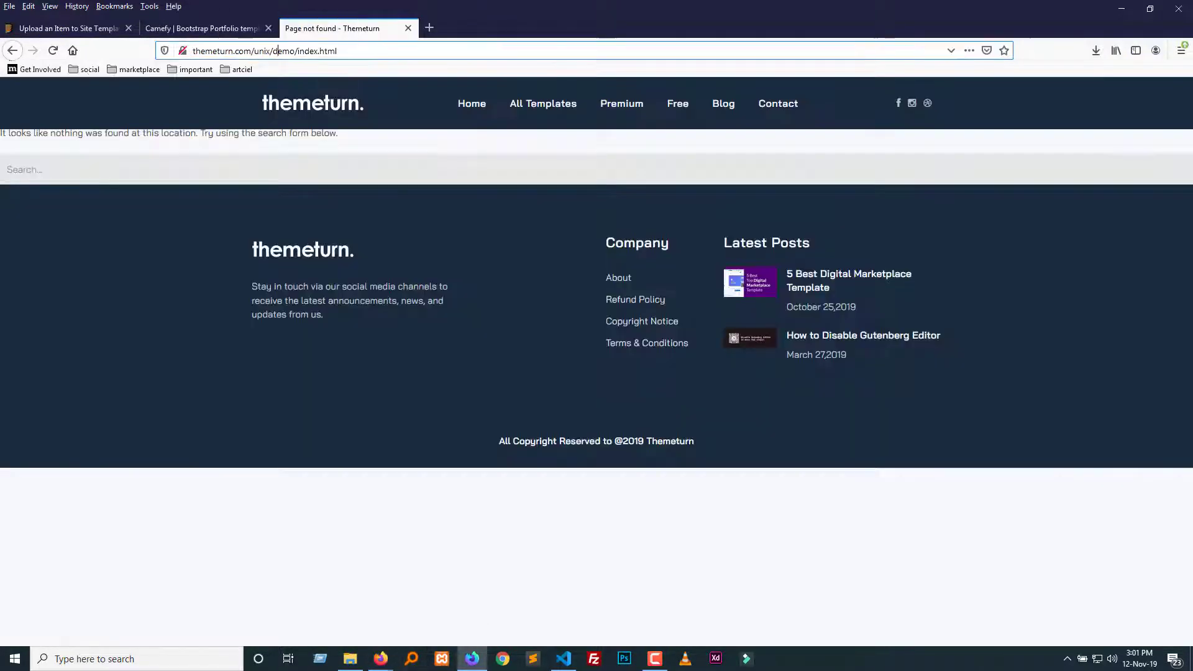
click(57, 51)
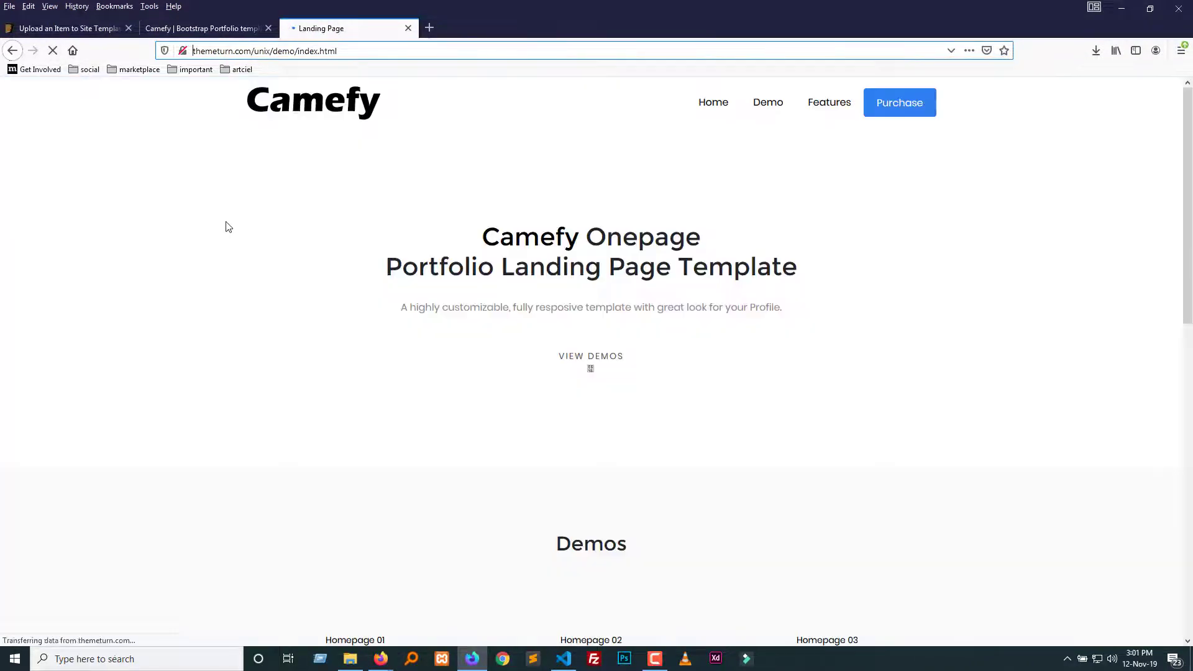
scroll(393, 372, down, 4)
click(382, 404)
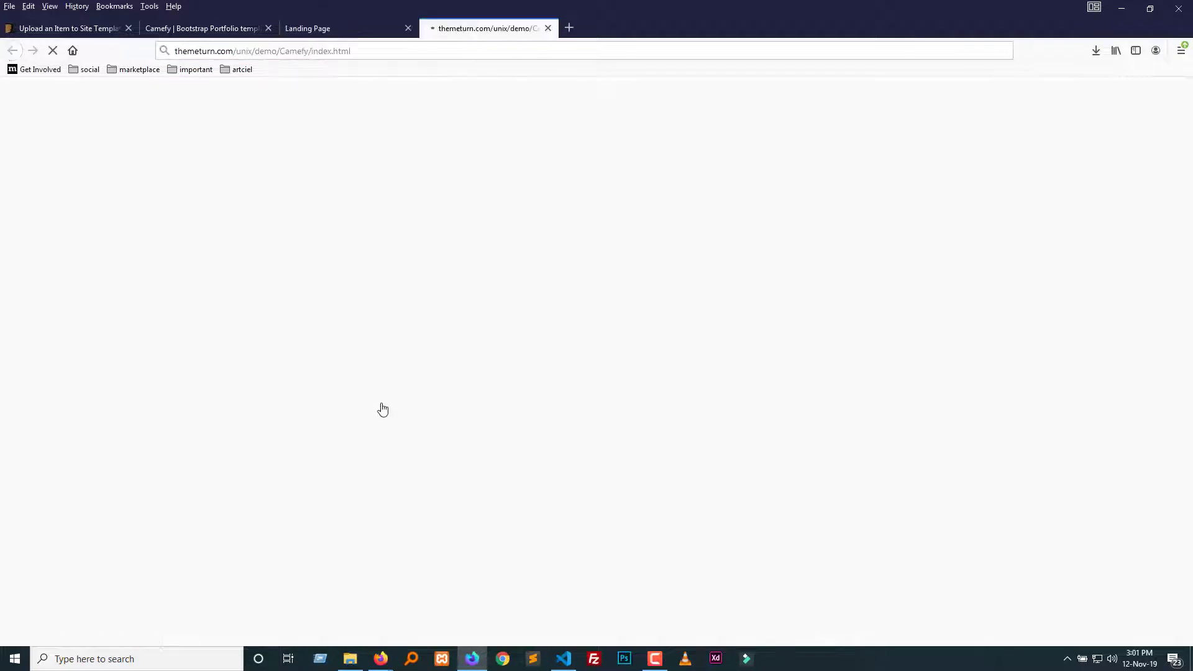
click(327, 28)
click(636, 463)
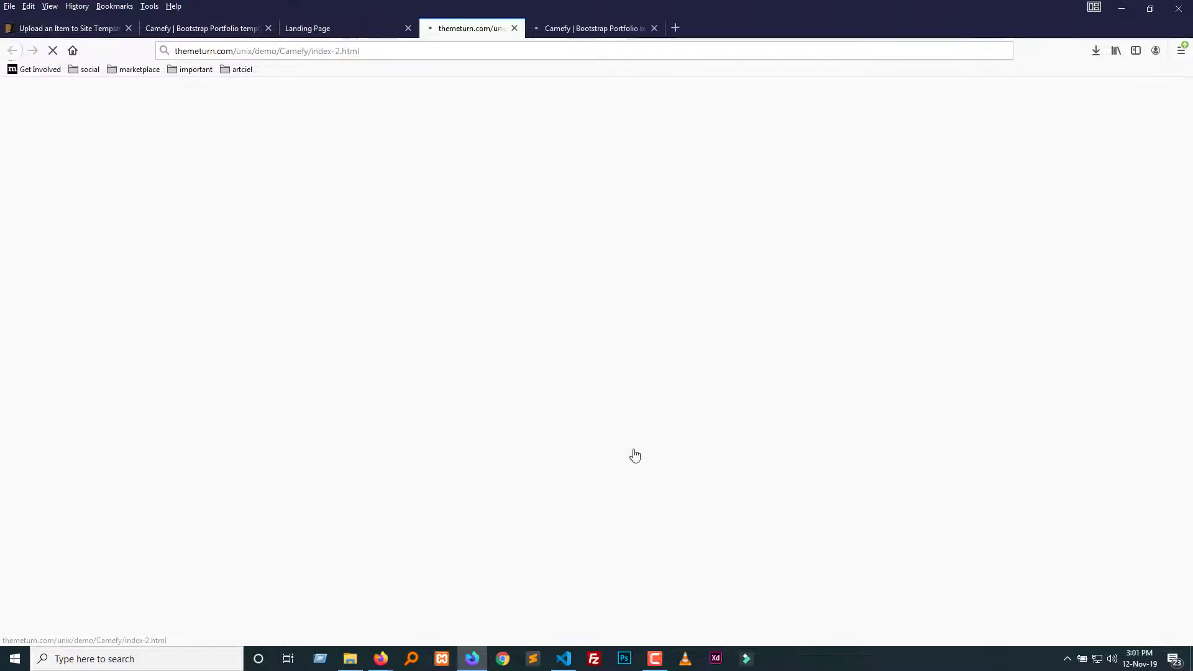
click(383, 32)
click(828, 436)
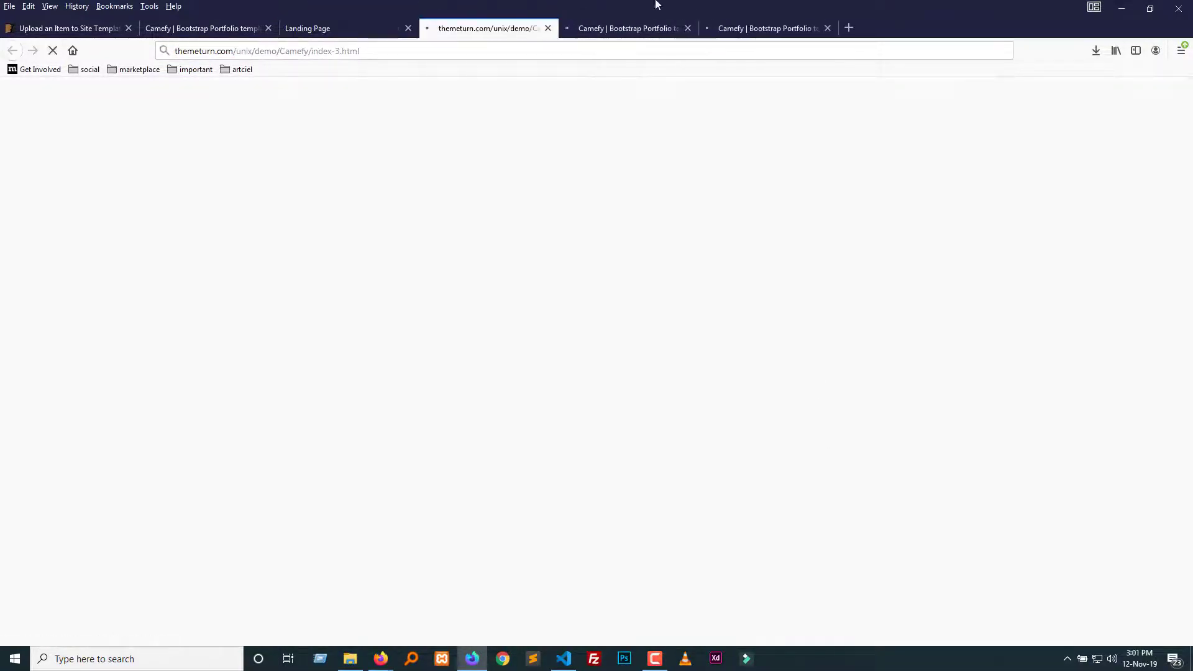
click(548, 28)
click(548, 28)
click(547, 28)
click(399, 50)
key(ctrl+c)
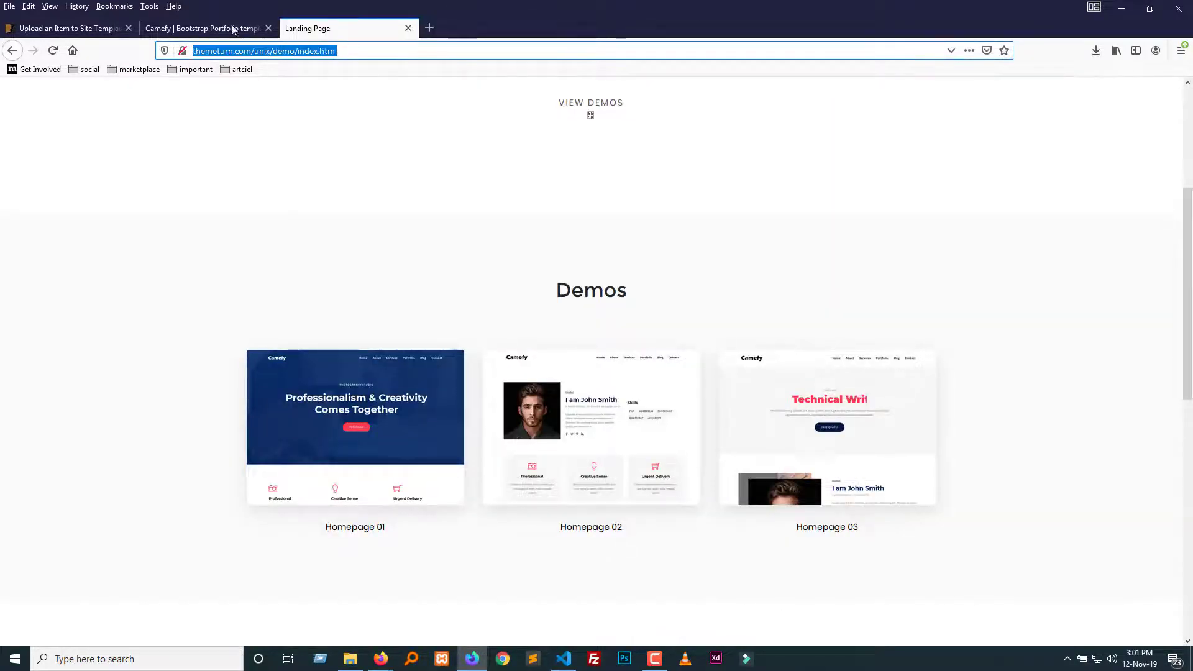
click(209, 31)
key(ctrl+shift+Tab)
click(451, 321)
key(ctrl+v)
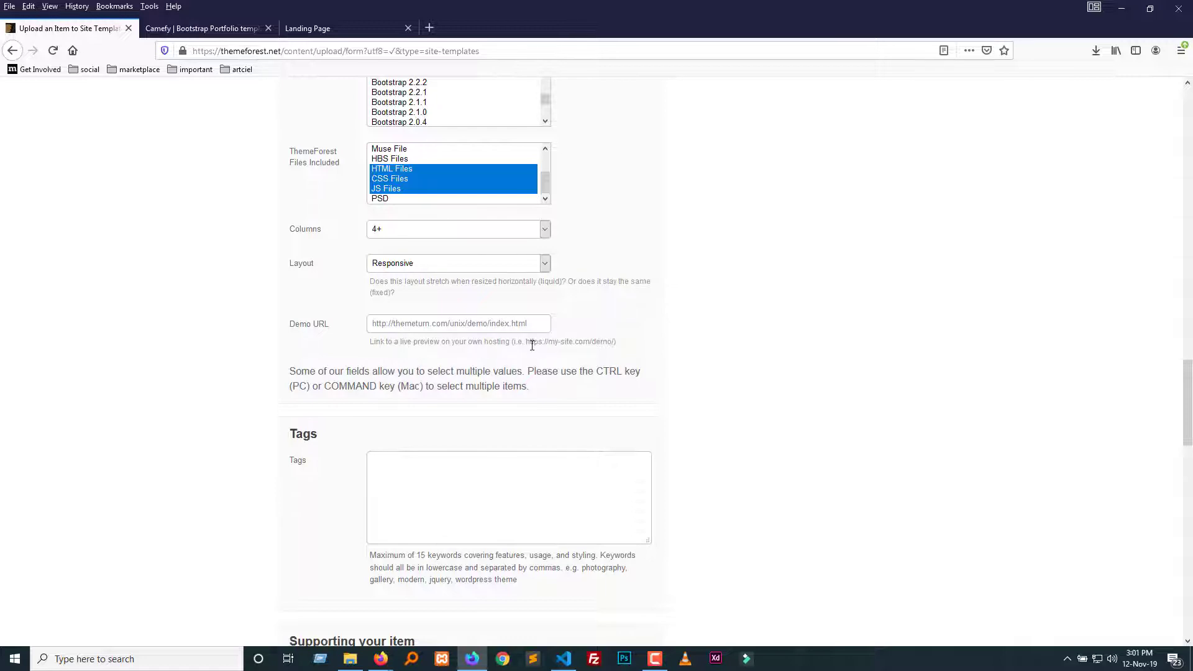
drag(526, 341, 615, 341)
click(458, 343)
From the upload form page, open ThemeForest's Creative HTML site templates category in a new tab and switch to it.
scroll(561, 405, down, 2)
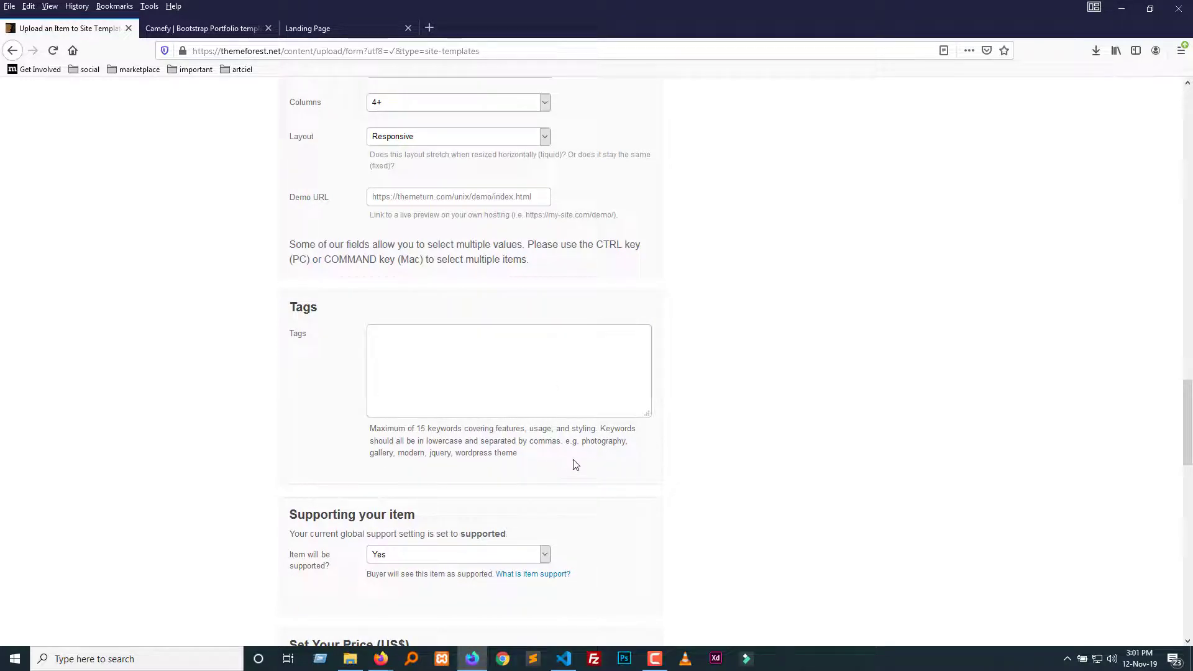
click(190, 29)
click(382, 34)
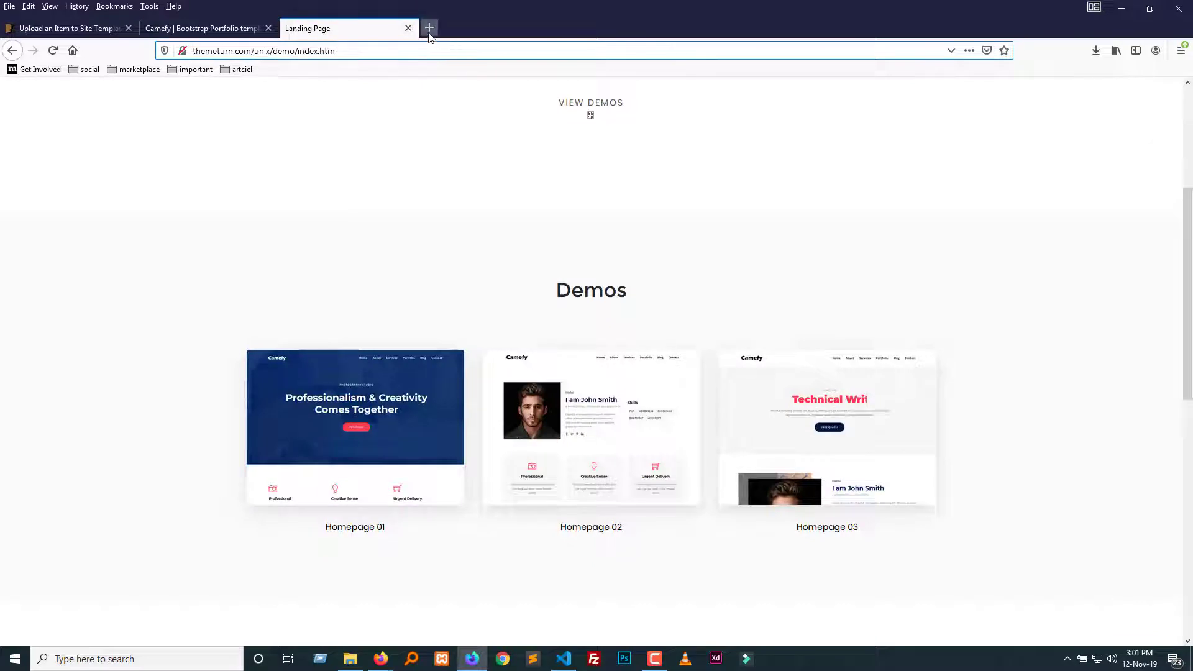
click(429, 27)
click(33, 29)
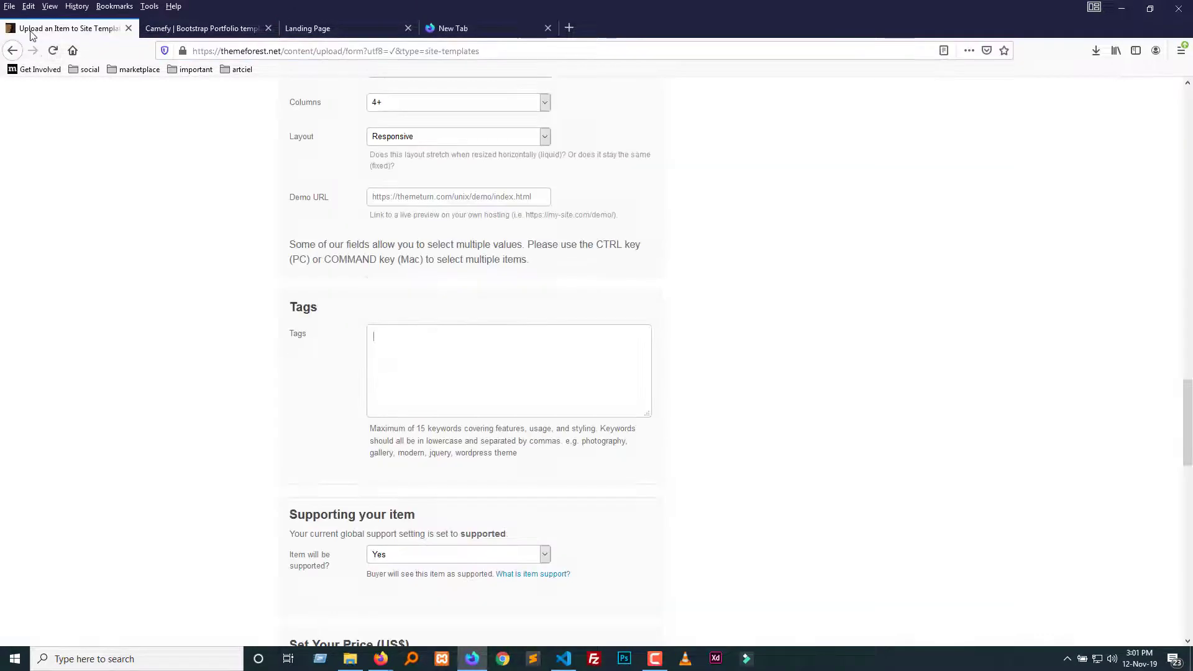
drag(1188, 401, 1186, 100)
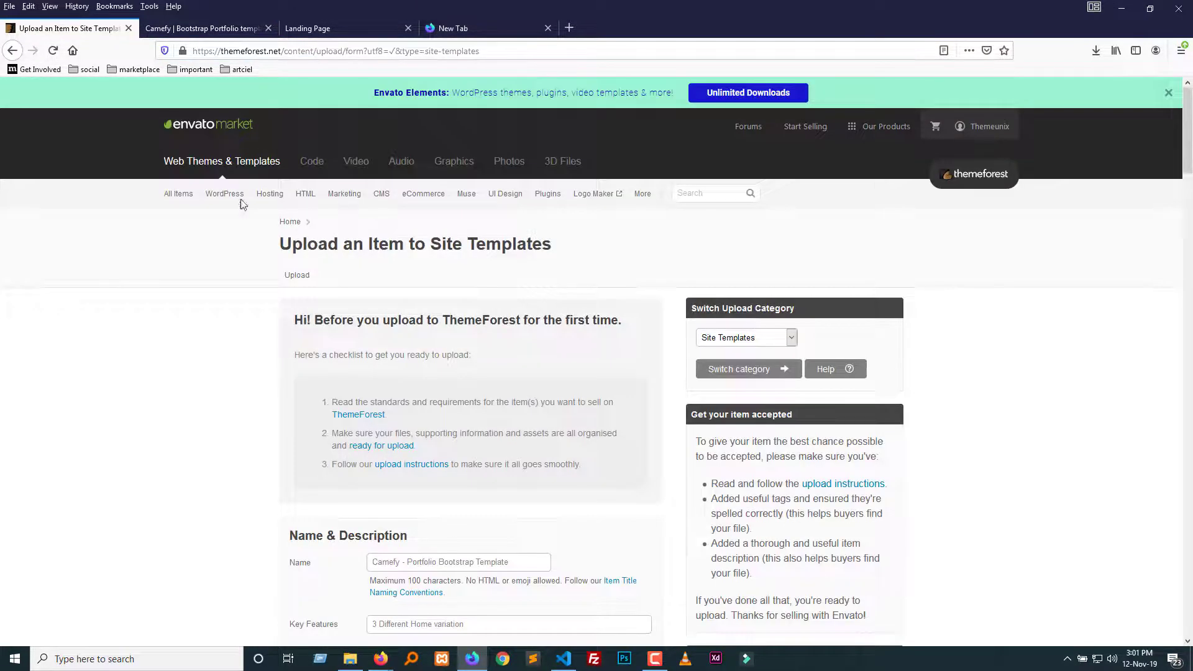
right_click(307, 199)
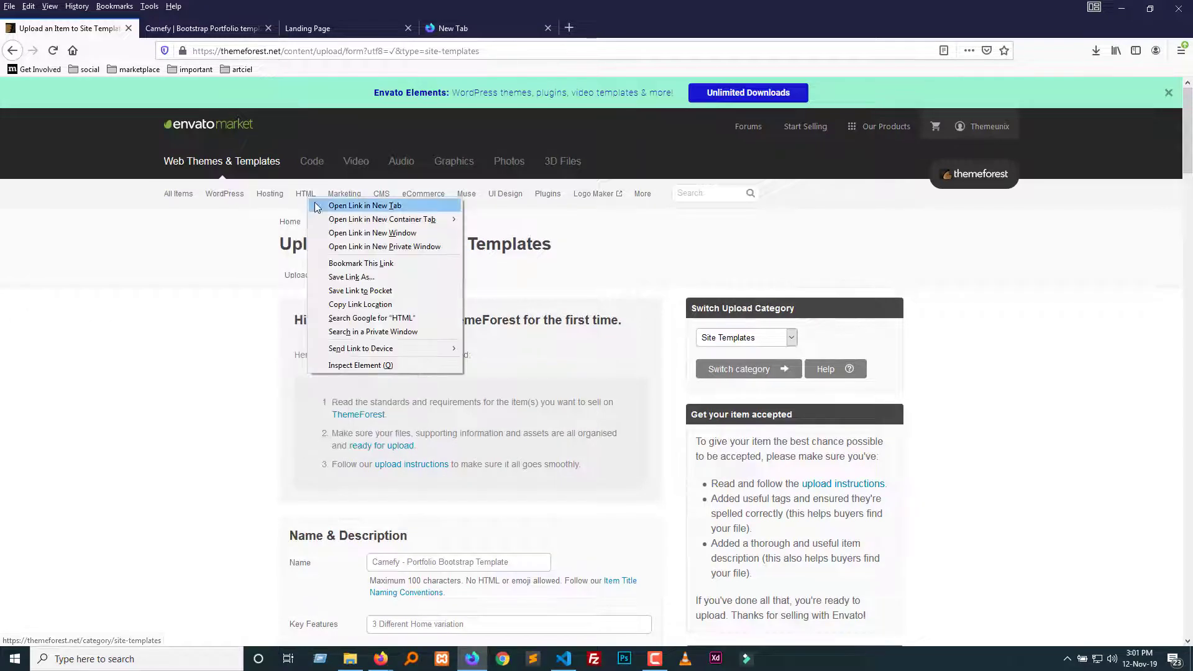
right_click(305, 273)
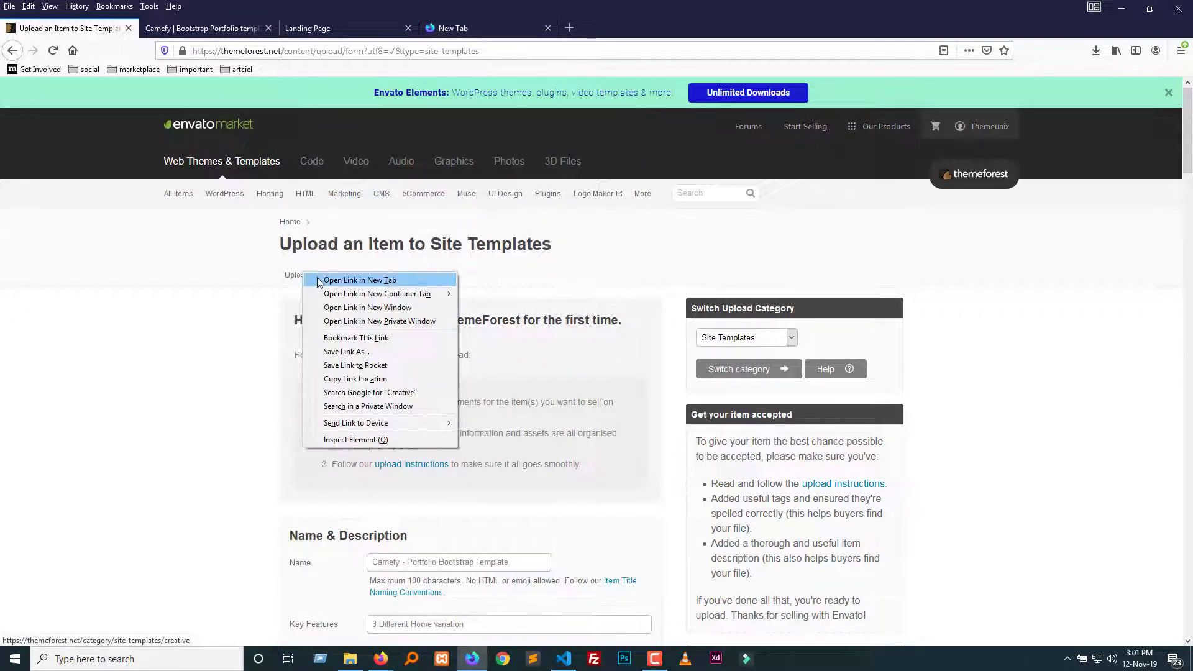
click(348, 280)
click(200, 33)
Browse the Creative category and open the AWA - Portfolio HTML Template and Malena - Creative Portfolio Template items in new tabs.
scroll(781, 421, down, 10)
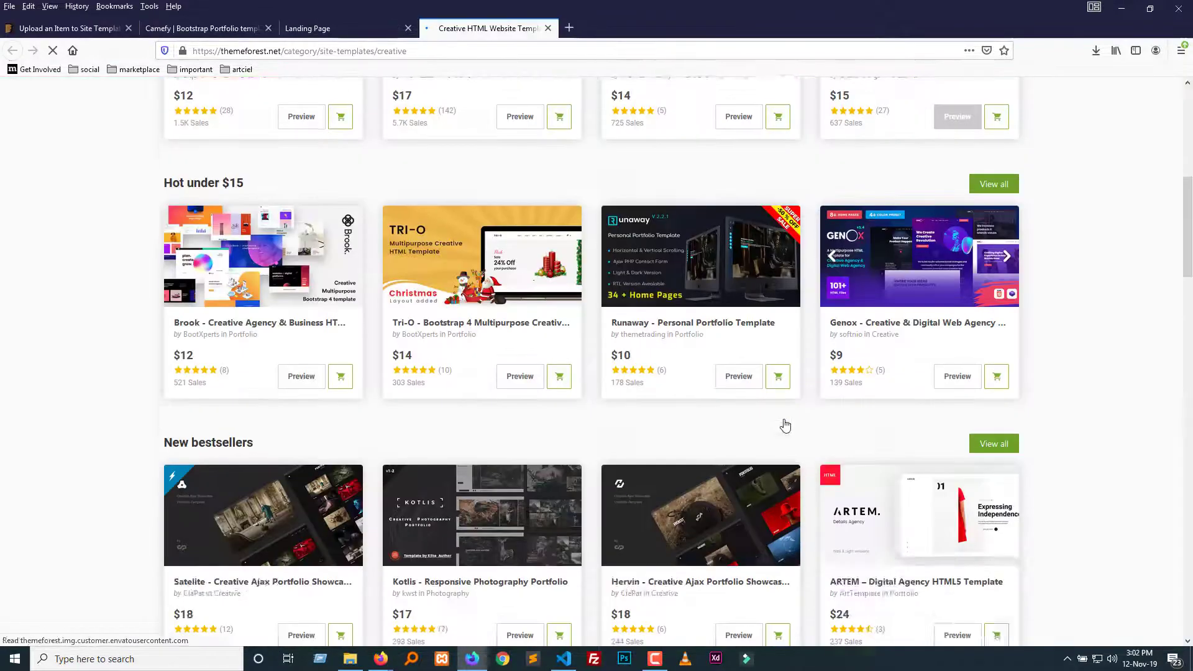
scroll(784, 418, down, 6)
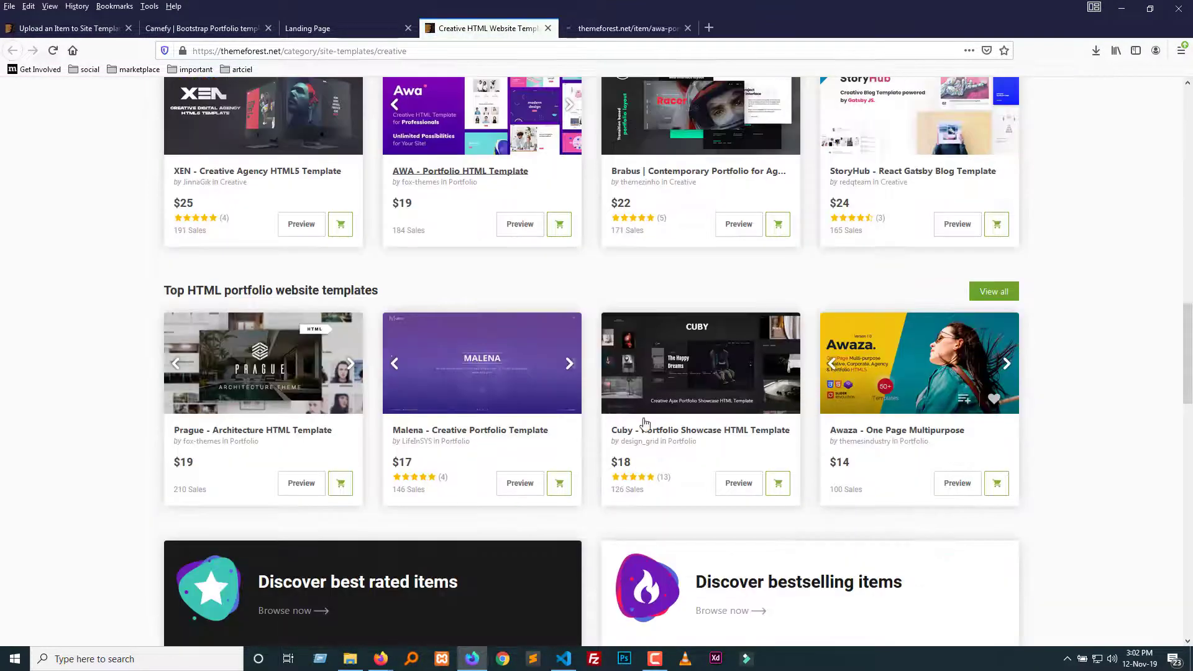
right_click(482, 432)
click(516, 439)
Examine the attributes and tags listed on the AWA and Malena item pages.
click(643, 27)
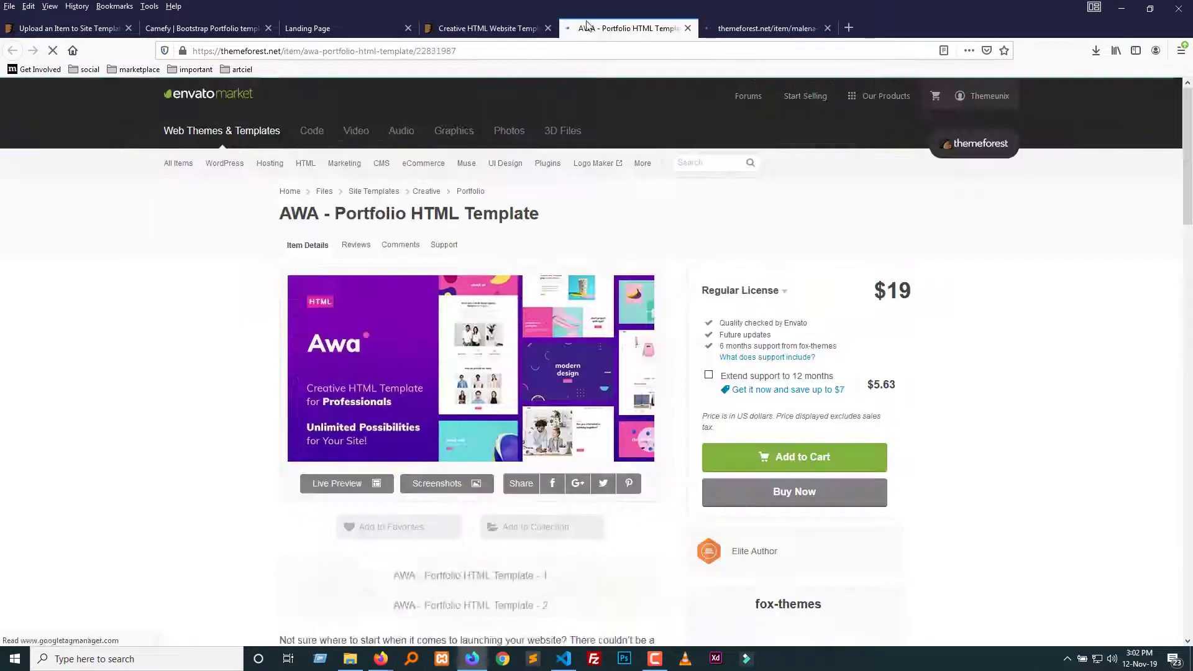
scroll(871, 308, down, 10)
scroll(876, 314, down, 4)
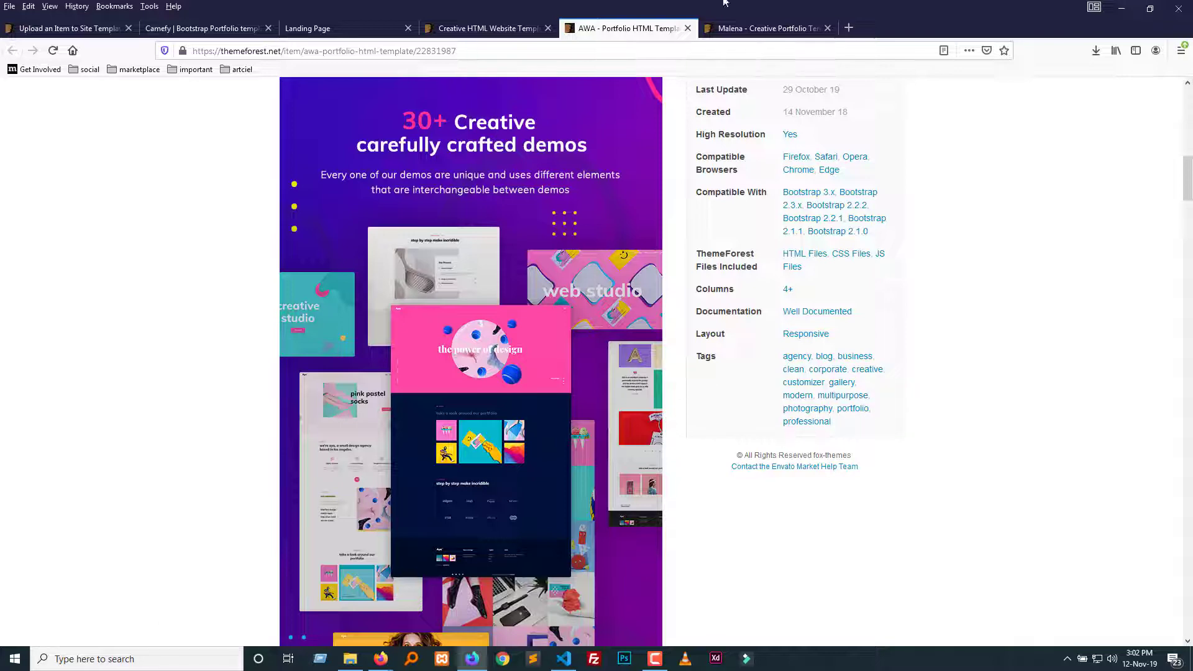
click(767, 28)
scroll(955, 395, down, 7)
scroll(955, 395, down, 5)
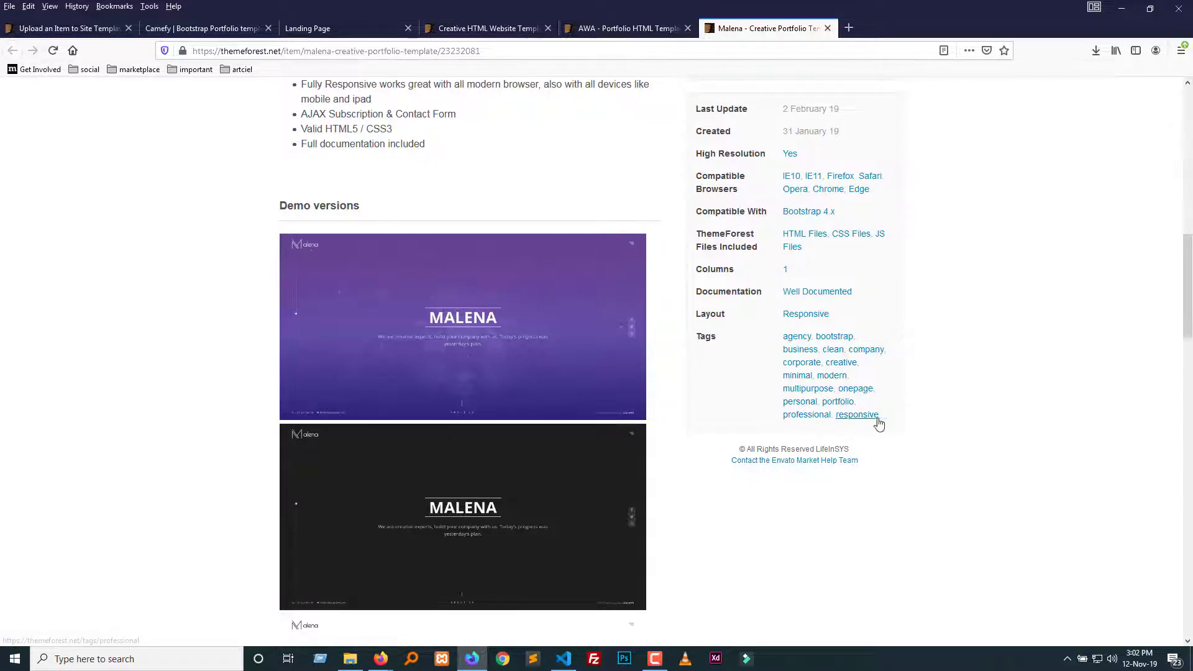
Copy all of the Malena item's tags into the upload form's Tags field and remove the leading blank space.
drag(895, 419, 781, 343)
key(ctrl+c)
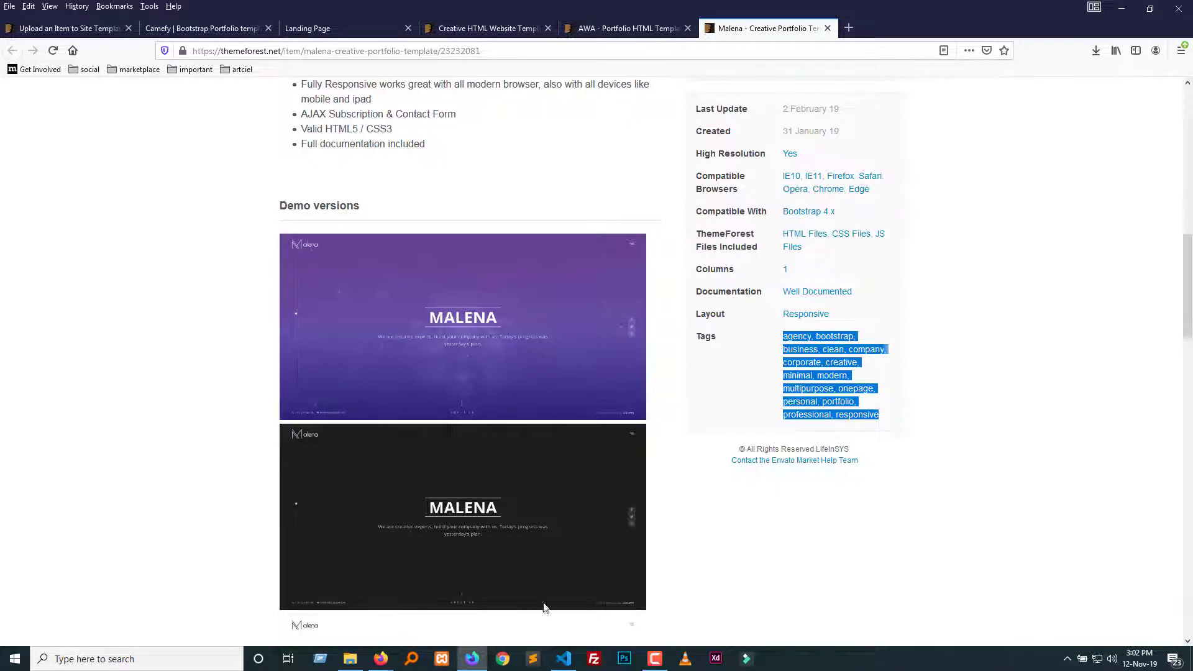
key(ctrl+Tab)
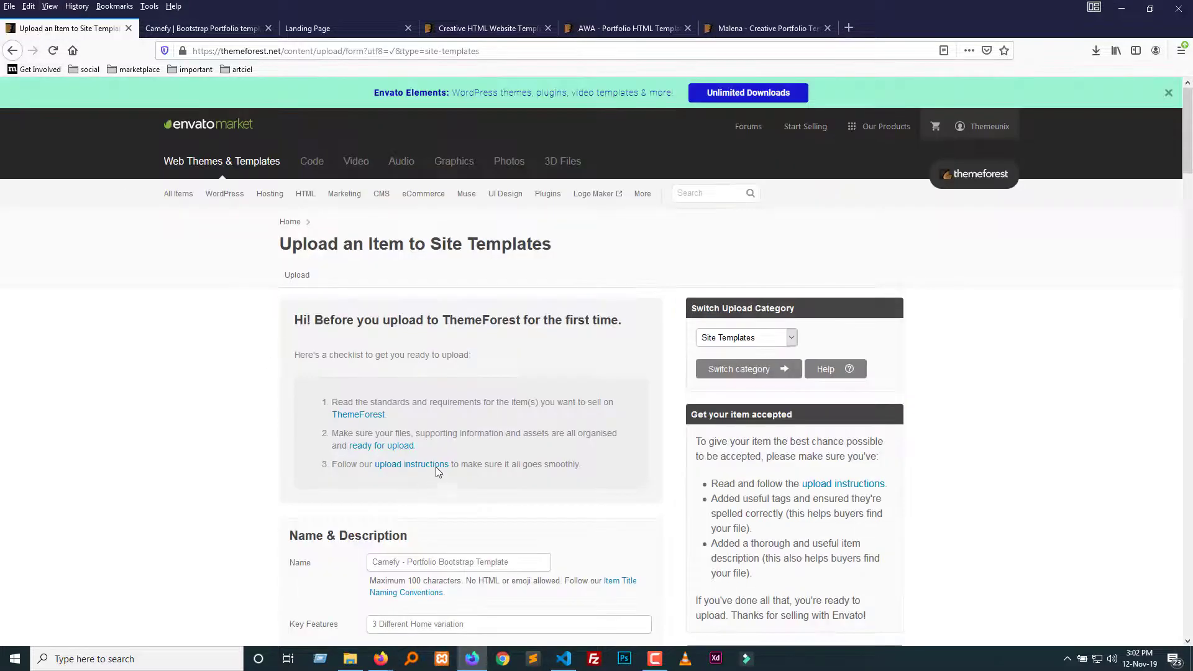
scroll(438, 466, down, 5)
scroll(438, 466, down, 20)
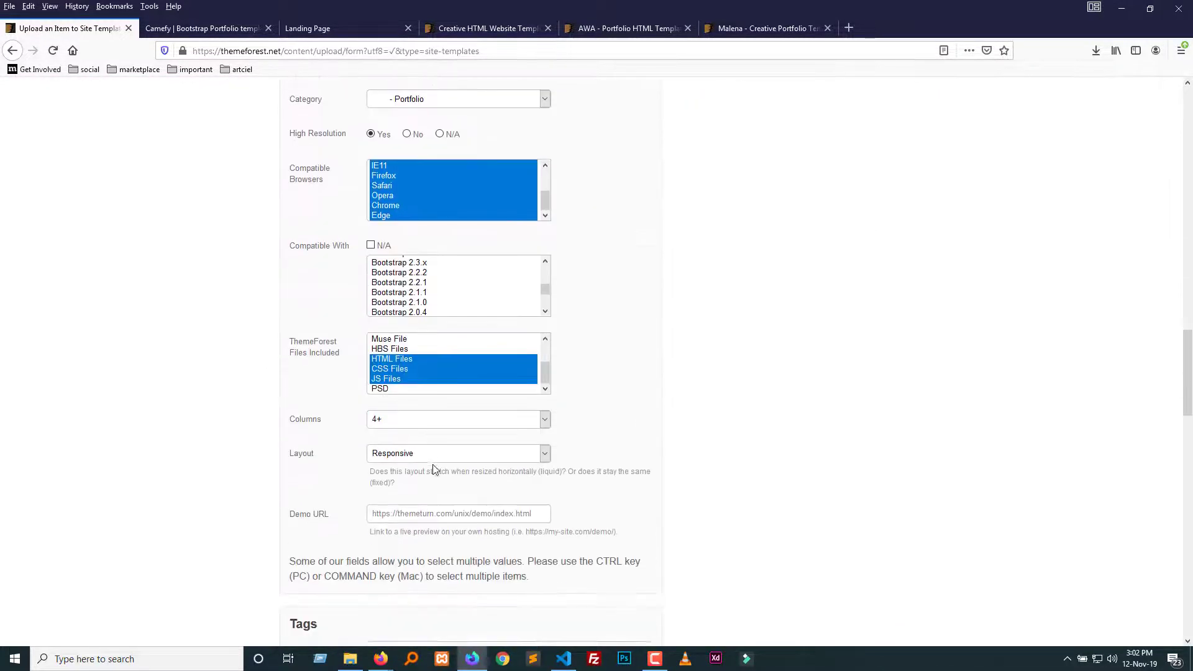
key(ctrl+v)
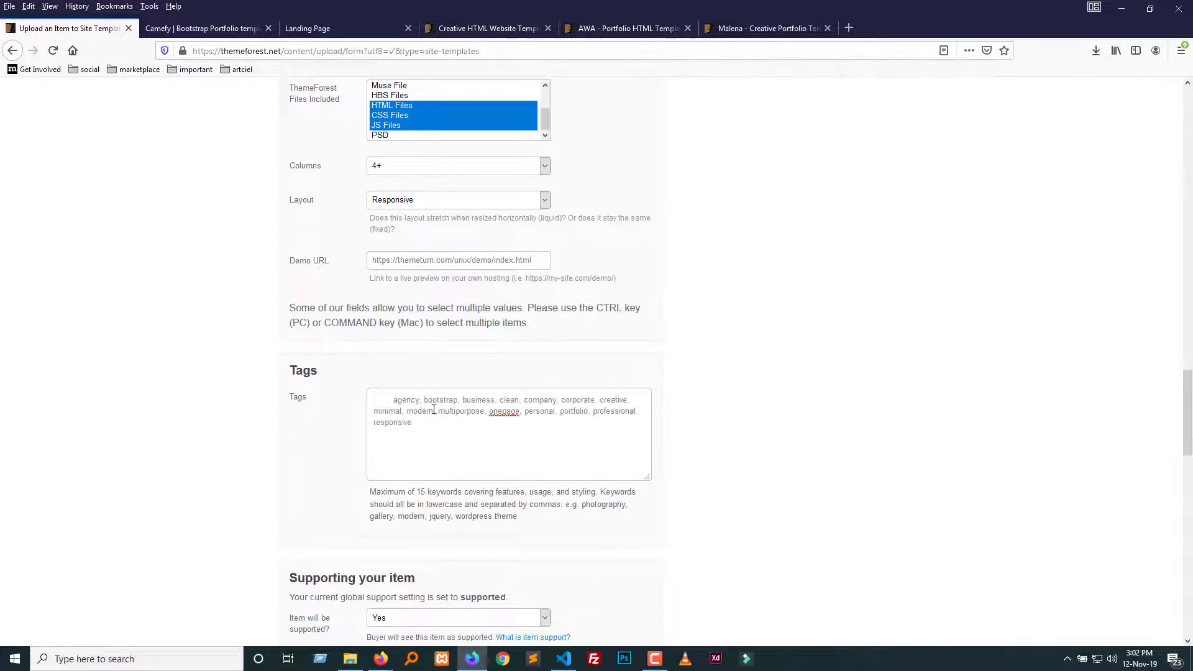
drag(394, 400, 345, 400)
key(BackSpace)
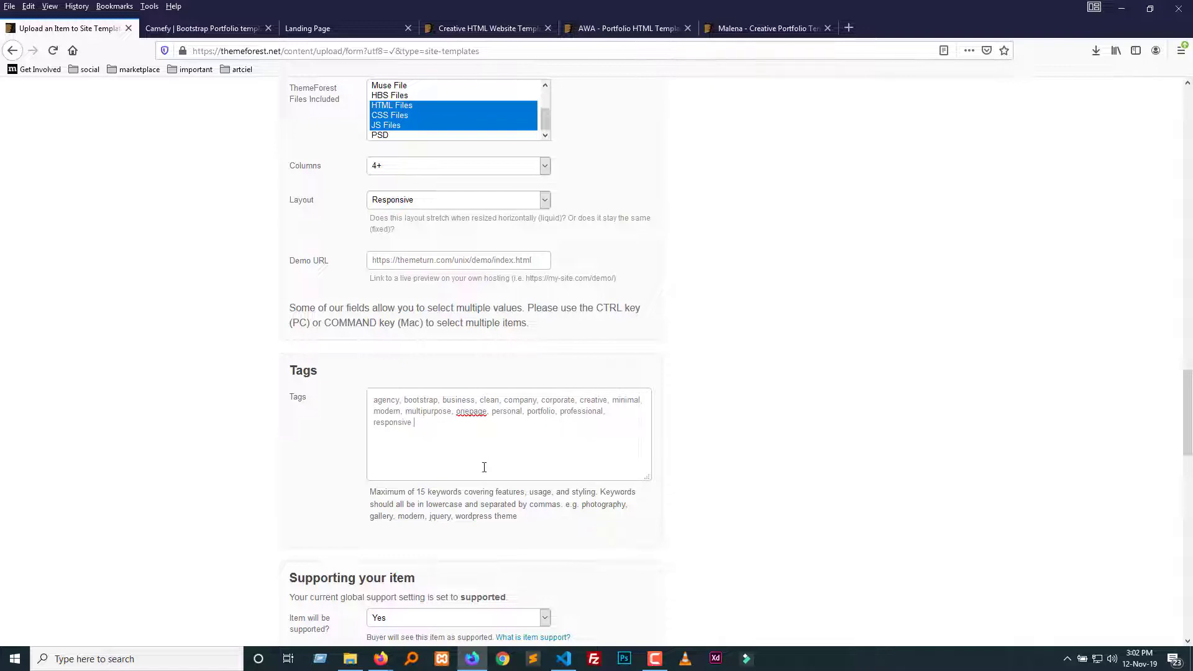
Delete the company tag and its extra separator from the upload form's Tags field.
drag(504, 401, 538, 401)
key(BackSpace)
key(BackSpace)
key(BackSpace)
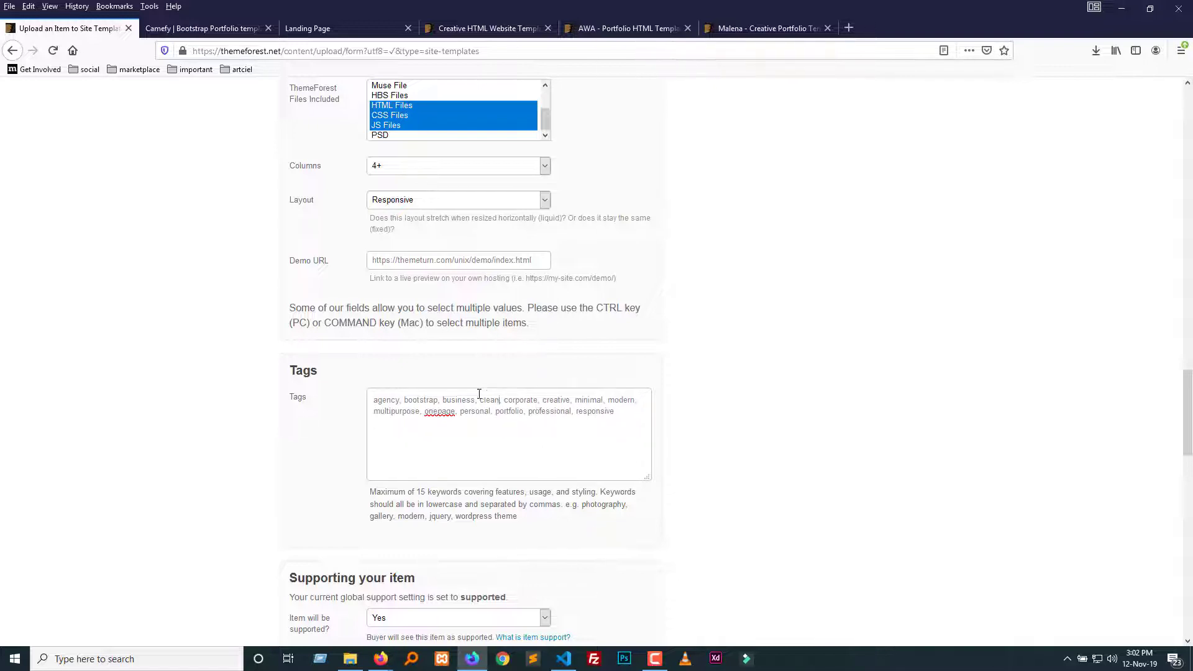
Check the AWA item's tags for further ideas and append photography and designer to the upload form's Tags field.
click(622, 29)
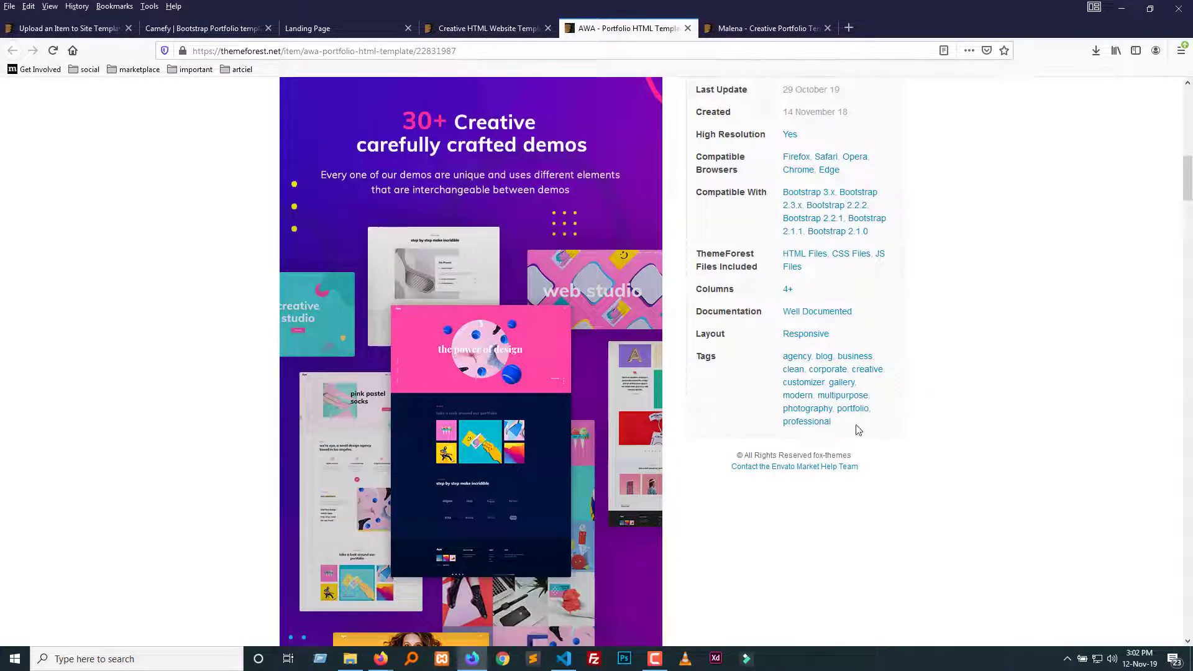
drag(784, 356, 966, 471)
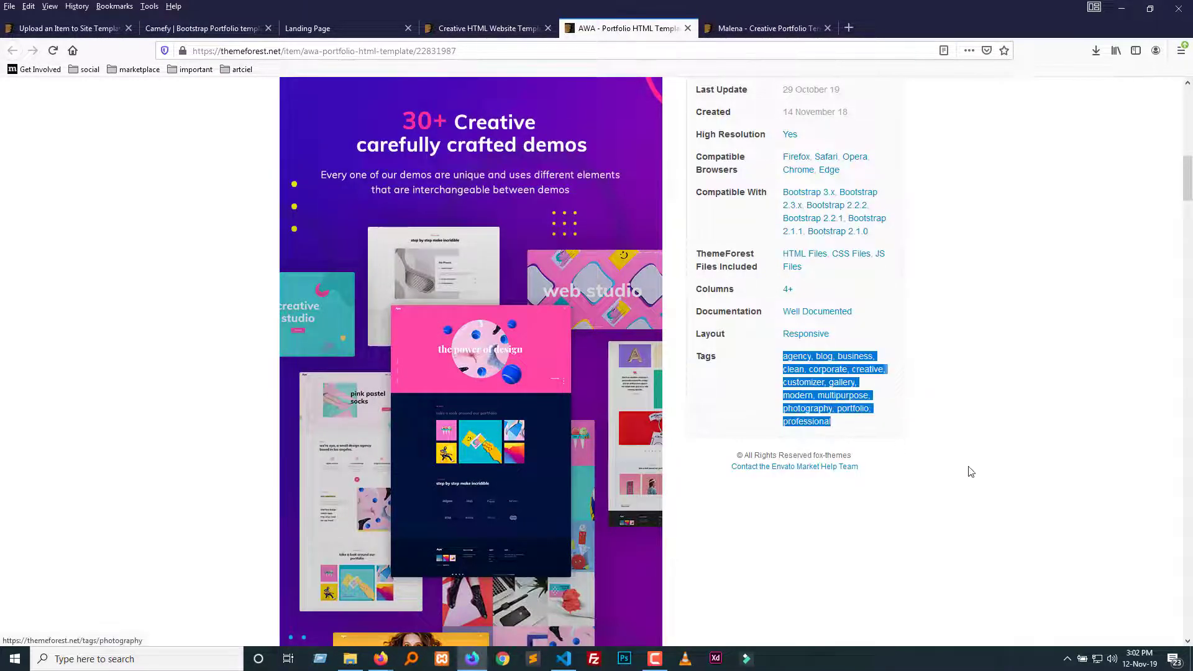
click(966, 470)
click(51, 36)
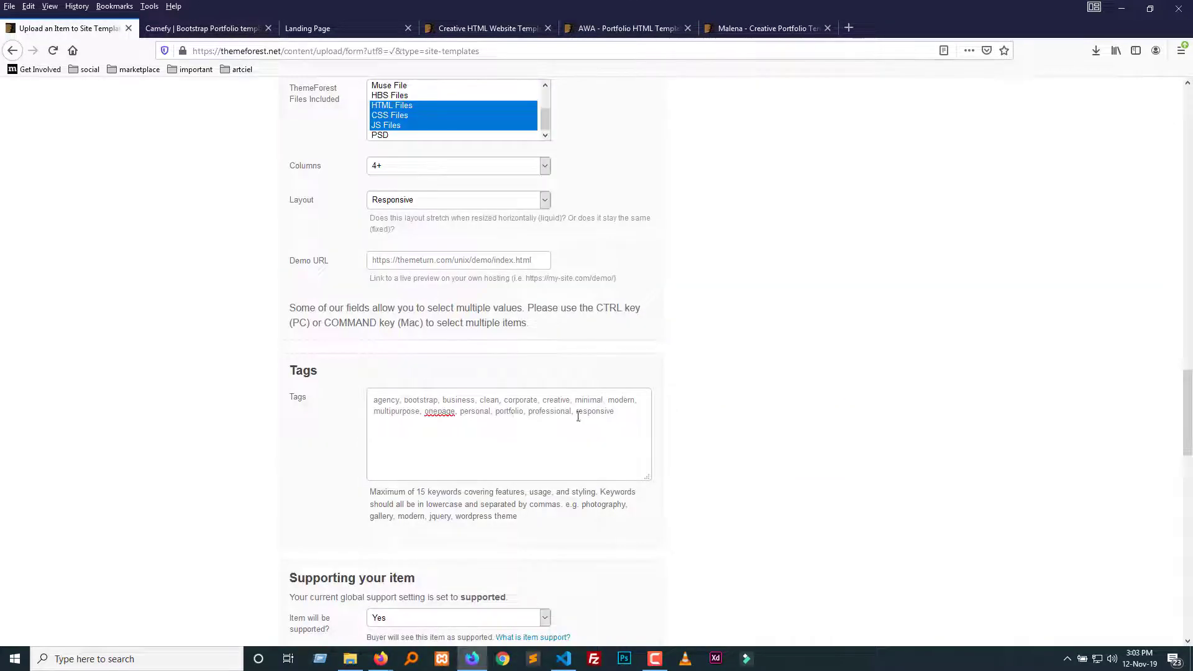
click(618, 414)
text(,photography,designer)
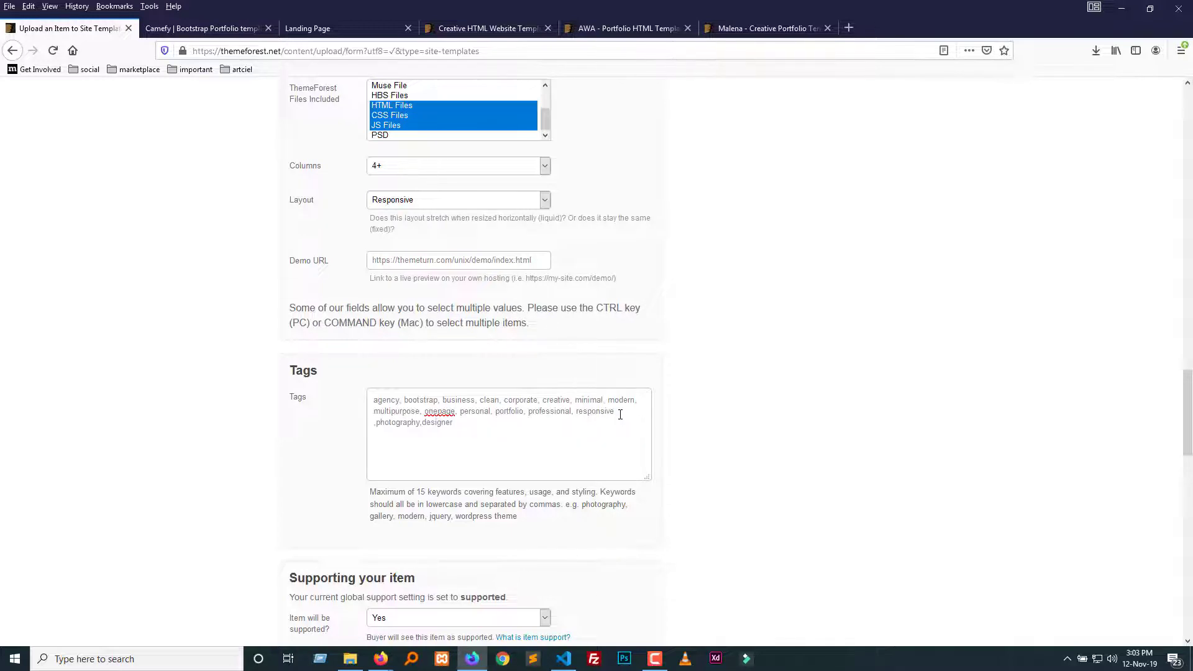